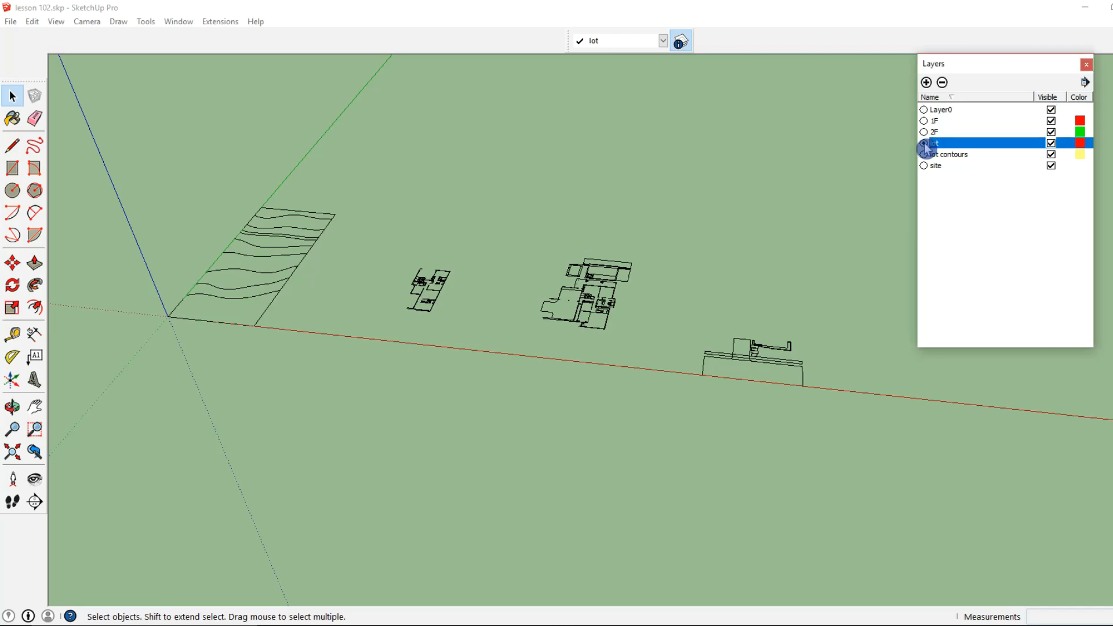
Open the lot contour group for editing and select the boundary line at the end away from the origin
click(232, 270)
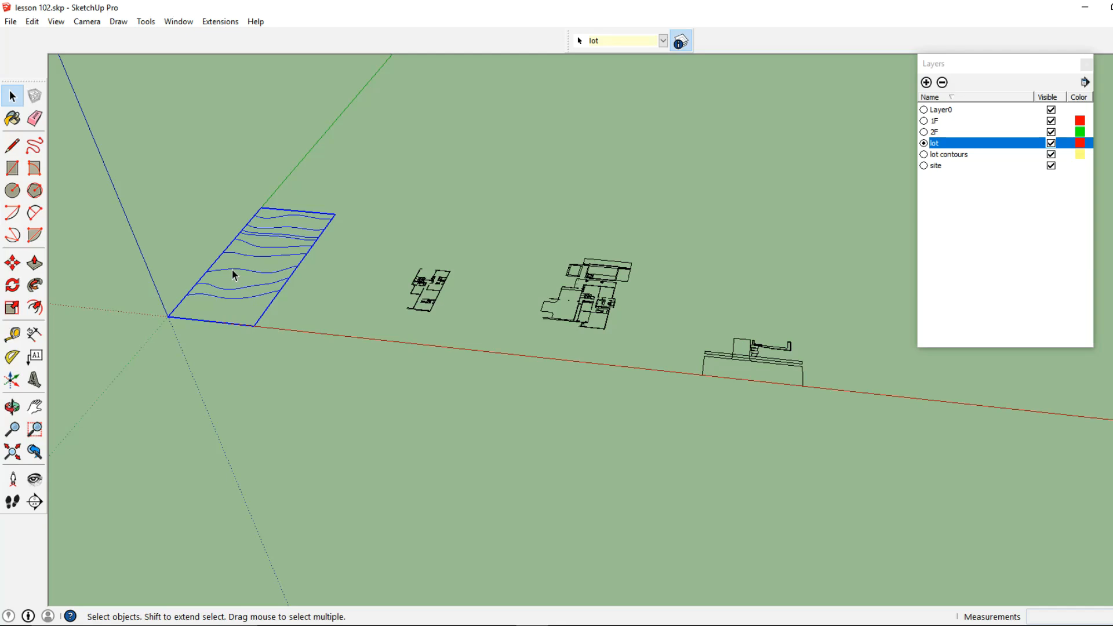
double_click(231, 270)
middle_drag(224, 278, 628, 340)
scroll(579, 340, up, 5)
scroll(521, 341, down, 5)
middle_drag(510, 345, 279, 301)
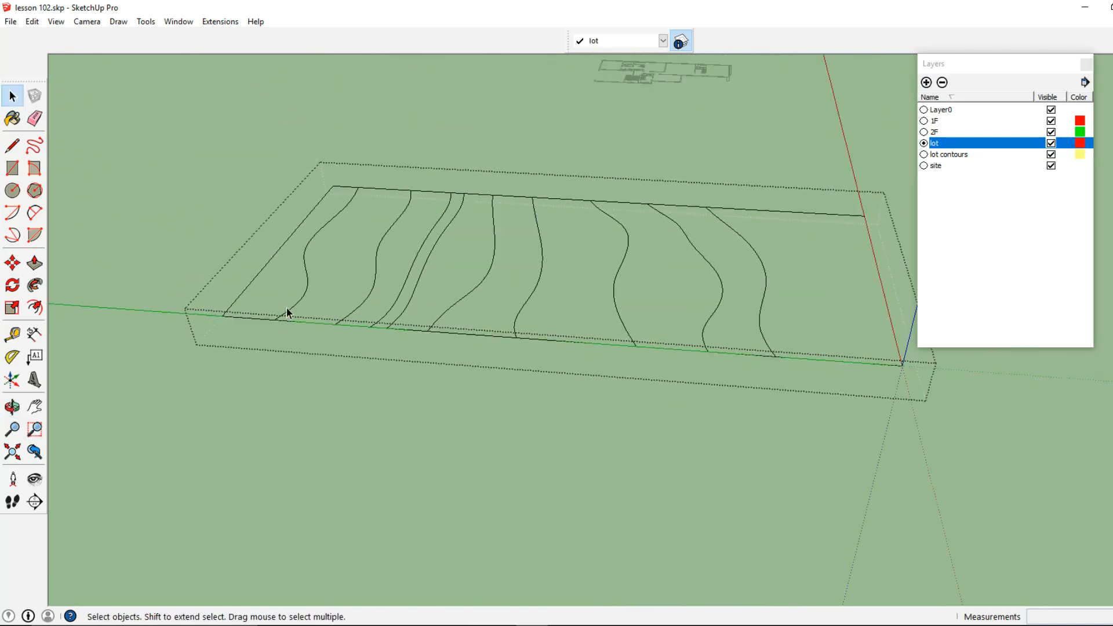
middle_drag(385, 277, 336, 288)
scroll(278, 301, up, 4)
click(286, 294)
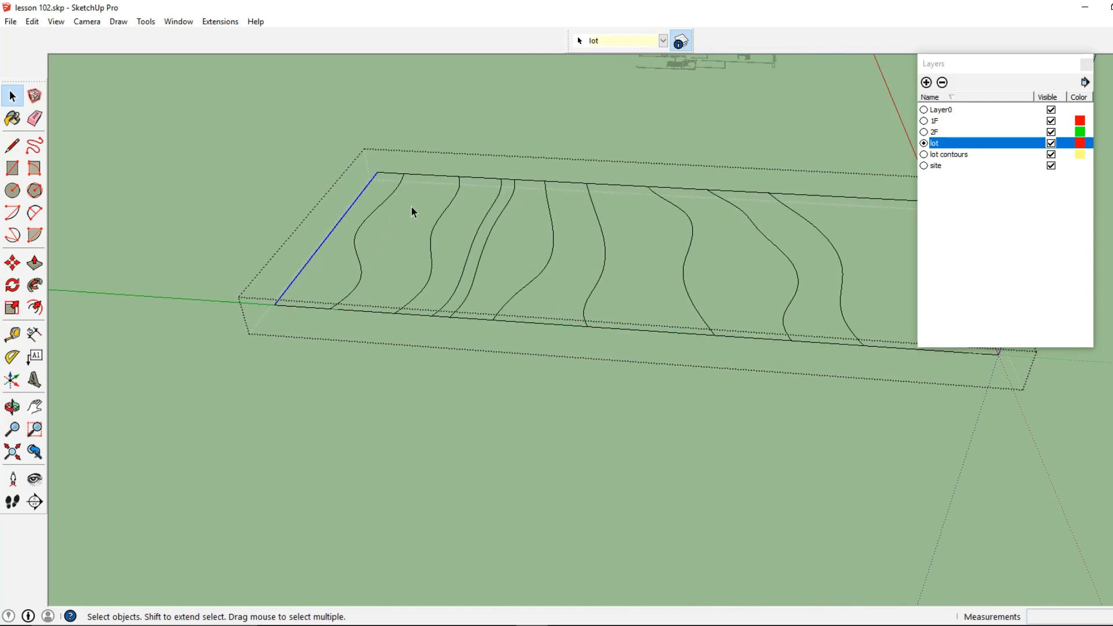
Delete the lot boundary segments that run along the green axis between the contour lines
scroll(579, 234, down, 3)
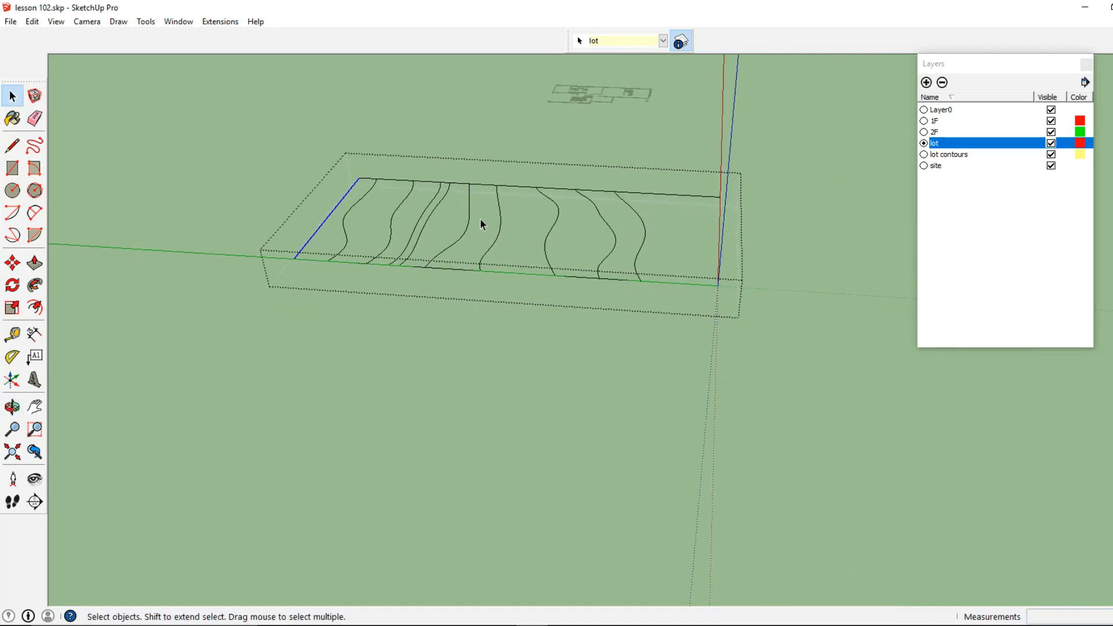
middle_drag(679, 215, 673, 237)
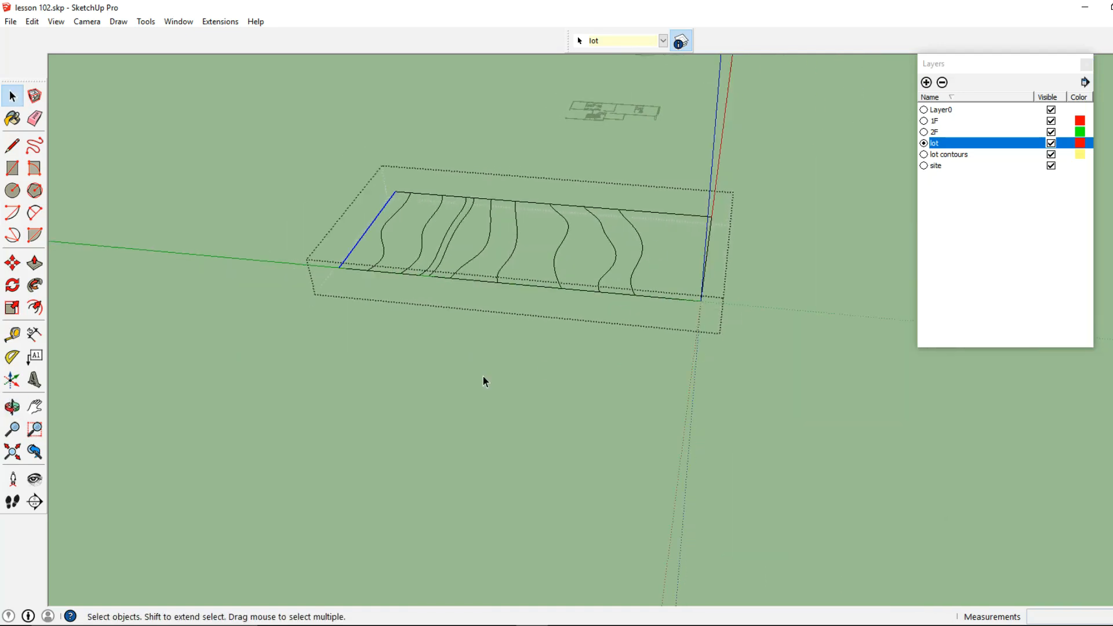
middle_drag(324, 268, 328, 298)
scroll(358, 300, up, 4)
click(342, 309)
scroll(343, 311, down, 5)
middle_drag(401, 310, 430, 364)
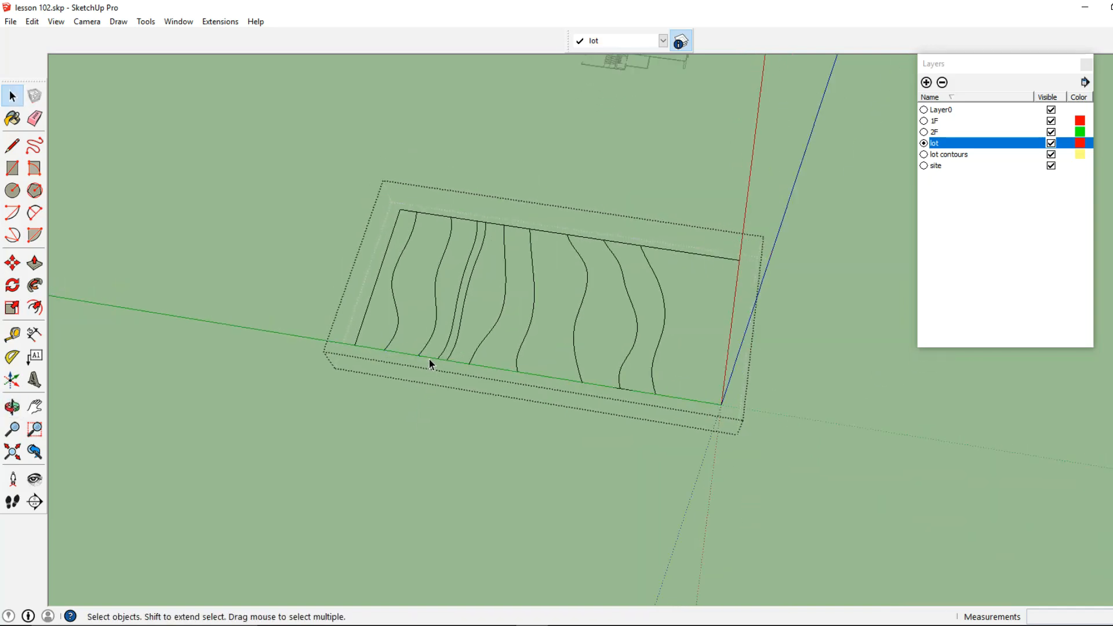
scroll(434, 359, up, 2)
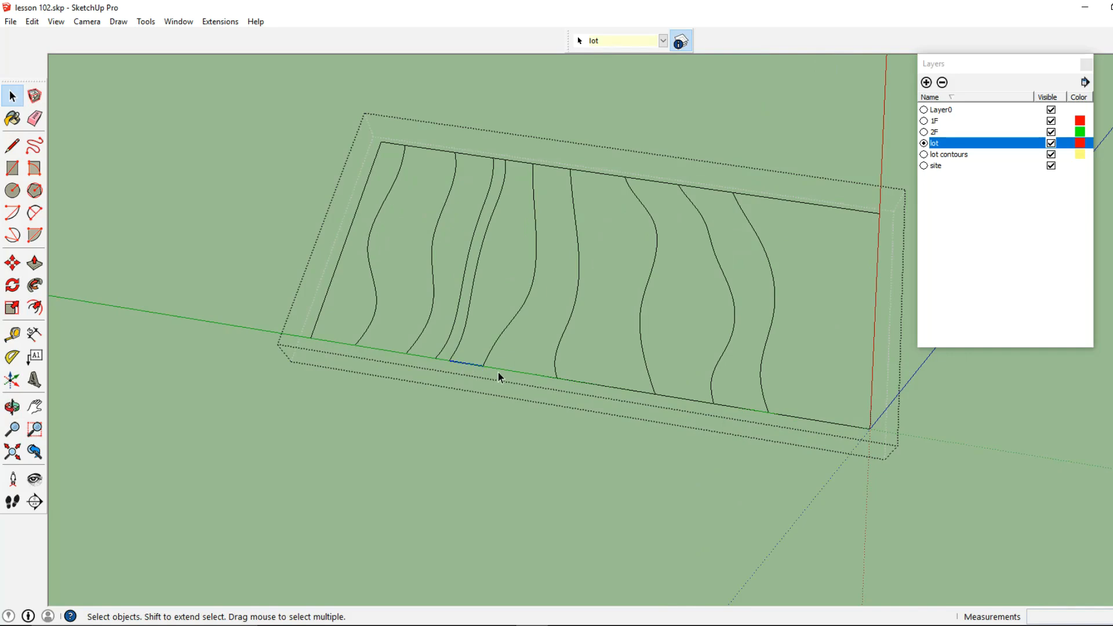
click(679, 399)
key(Delete)
click(732, 406)
key(Delete)
click(789, 415)
key(Delete)
Delete the segments of the opposite long boundary, working from the origin end up to the closely spaced contour pair
click(747, 195)
key(Delete)
click(833, 210)
key(Delete)
click(715, 189)
key(Delete)
click(664, 184)
key(Delete)
click(613, 177)
key(Delete)
click(542, 166)
key(Delete)
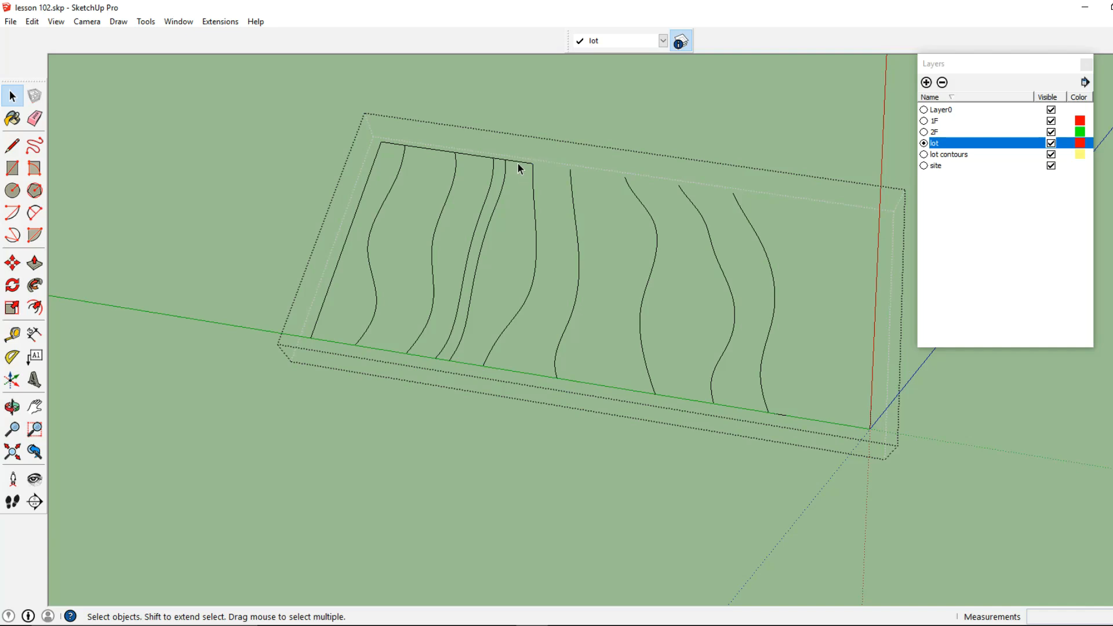
Select everything connected to the remaining long boundary to check which contour lines are still joined to it
scroll(495, 173, up, 4)
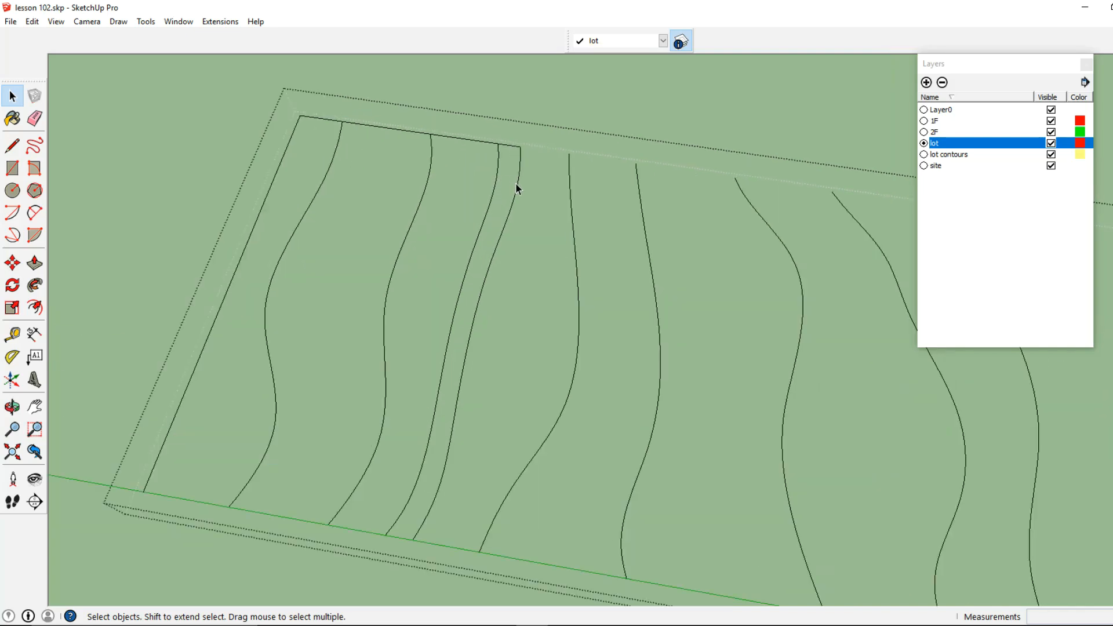
scroll(507, 151, up, 4)
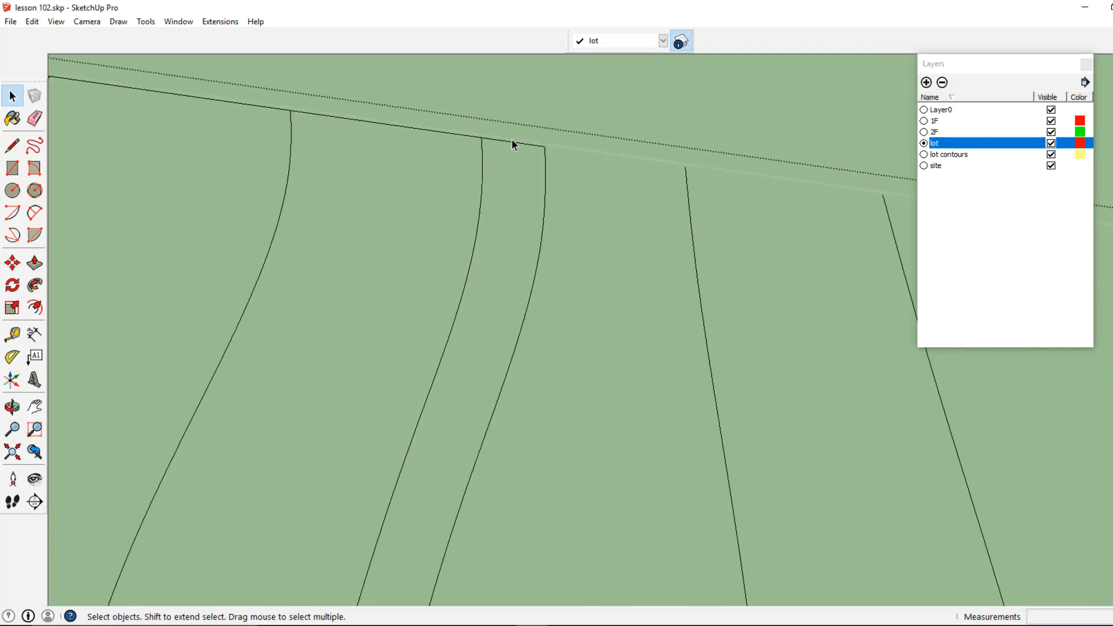
click(507, 144)
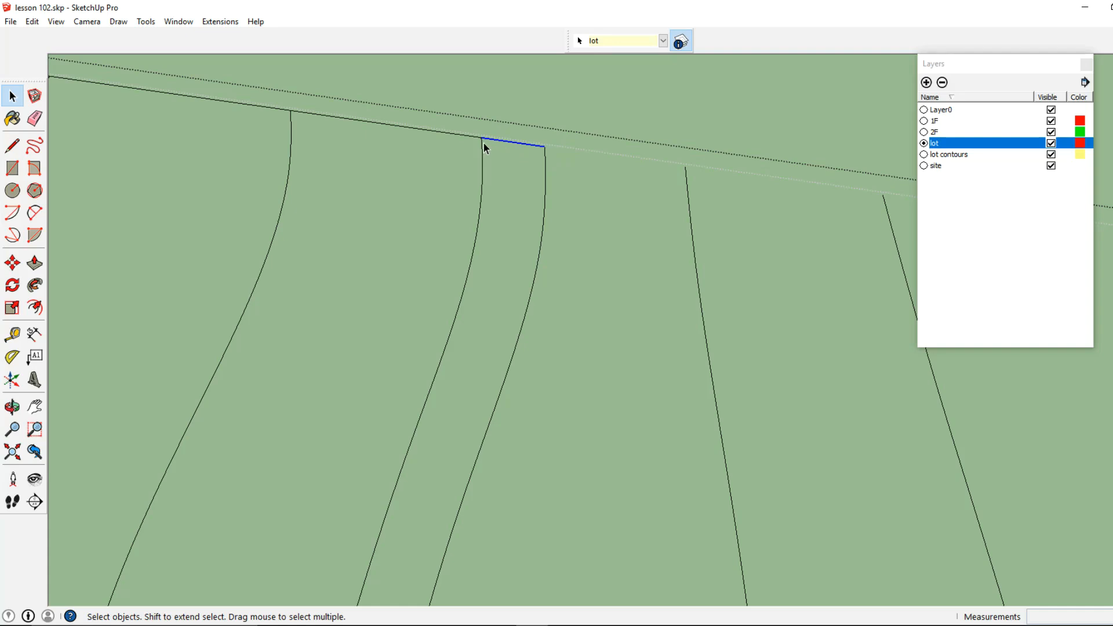
triple_click(523, 144)
scroll(521, 145, down, 4)
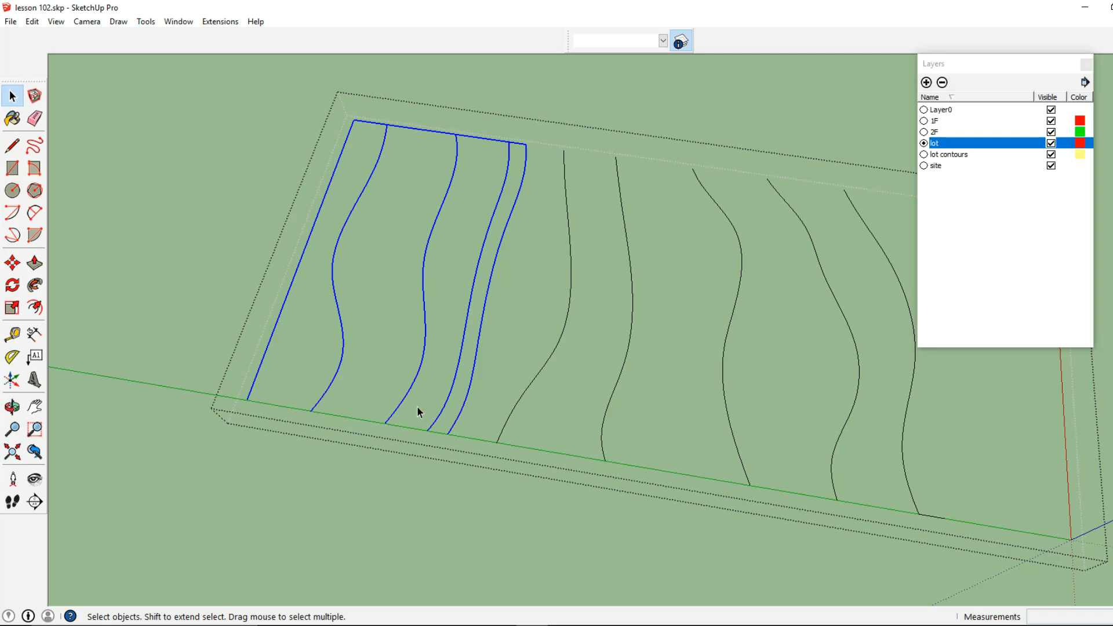
scroll(542, 168, up, 4)
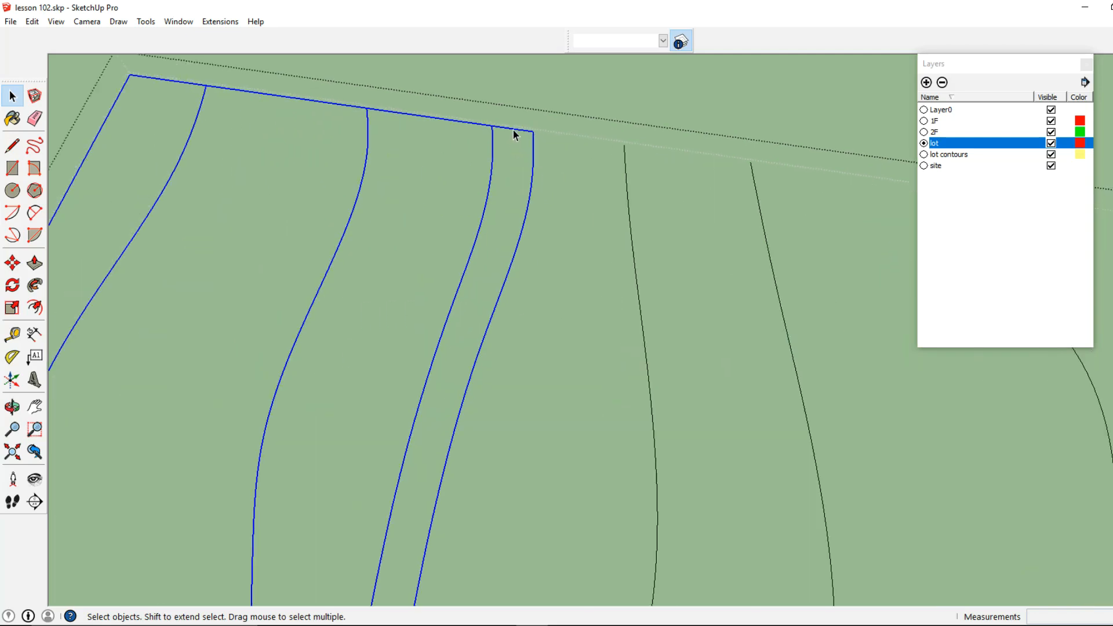
Delete the remaining long-boundary segments between the closely spaced contour pair and the end line
click(514, 129)
scroll(480, 134, down, 2)
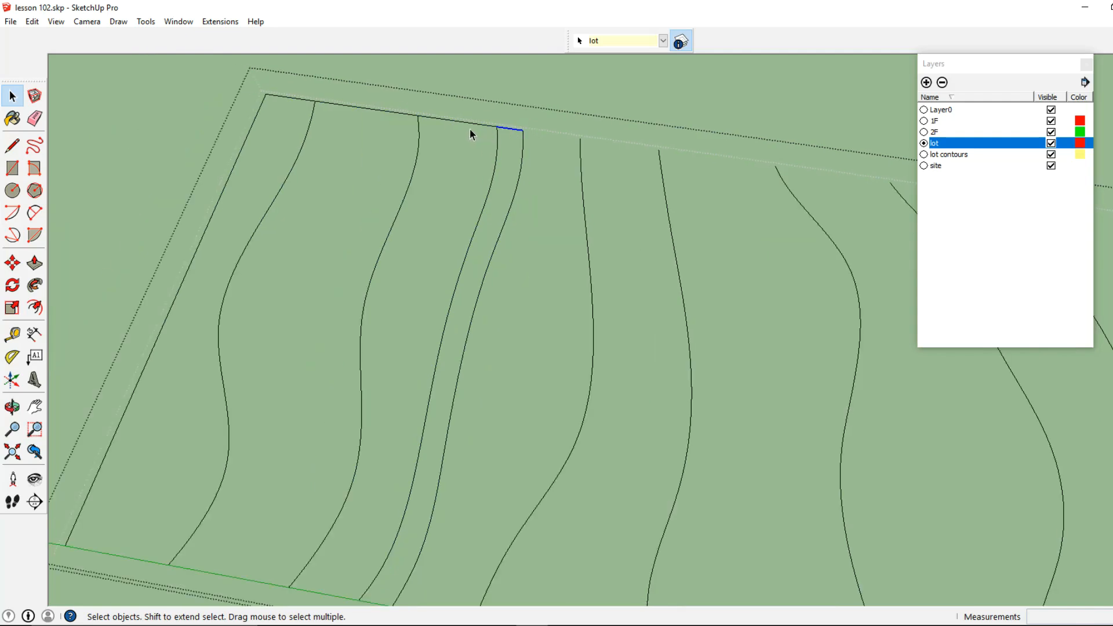
key(Delete)
click(462, 123)
key(Delete)
click(394, 115)
key(Delete)
click(296, 99)
key(Delete)
Check how the contour line nearest the end line is segmented by selecting its piece at the green axis
scroll(339, 134, down, 3)
middle_drag(286, 234, 245, 270)
scroll(213, 324, up, 2)
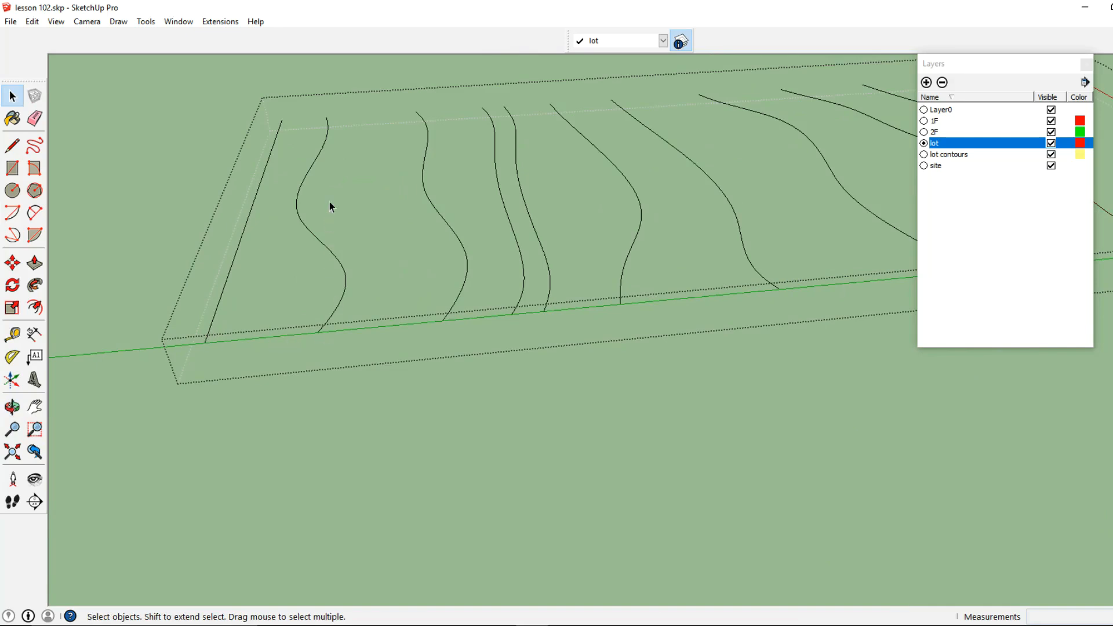
middle_drag(439, 344, 627, 287)
scroll(408, 307, down, 3)
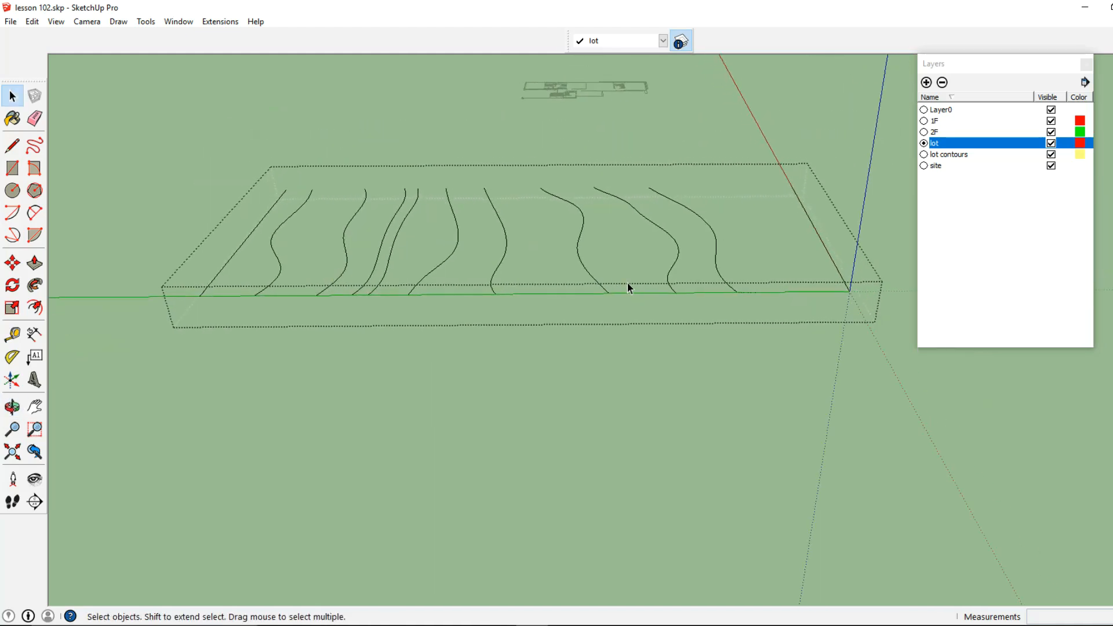
middle_drag(308, 266, 427, 281)
scroll(417, 345, up, 5)
click(455, 305)
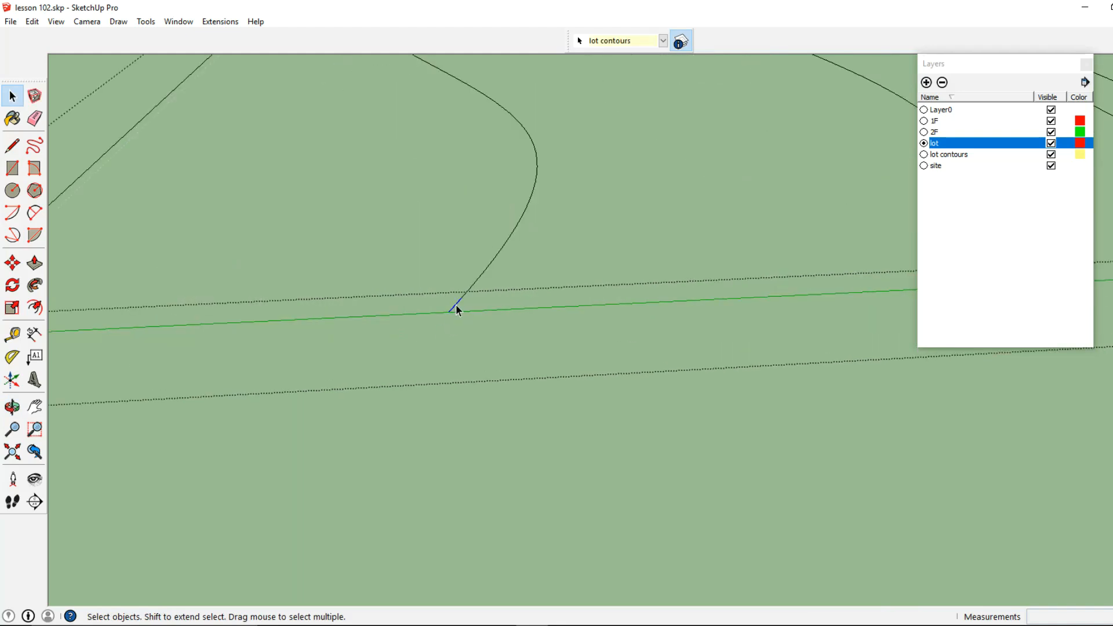
scroll(456, 305, down, 2)
scroll(458, 307, up, 2)
scroll(499, 235, down, 2)
Select the whole contour line nearest the end line and move it 1' up along the blue axis
middle_drag(519, 231, 470, 313)
scroll(469, 310, up, 5)
scroll(467, 316, down, 4)
click(477, 309)
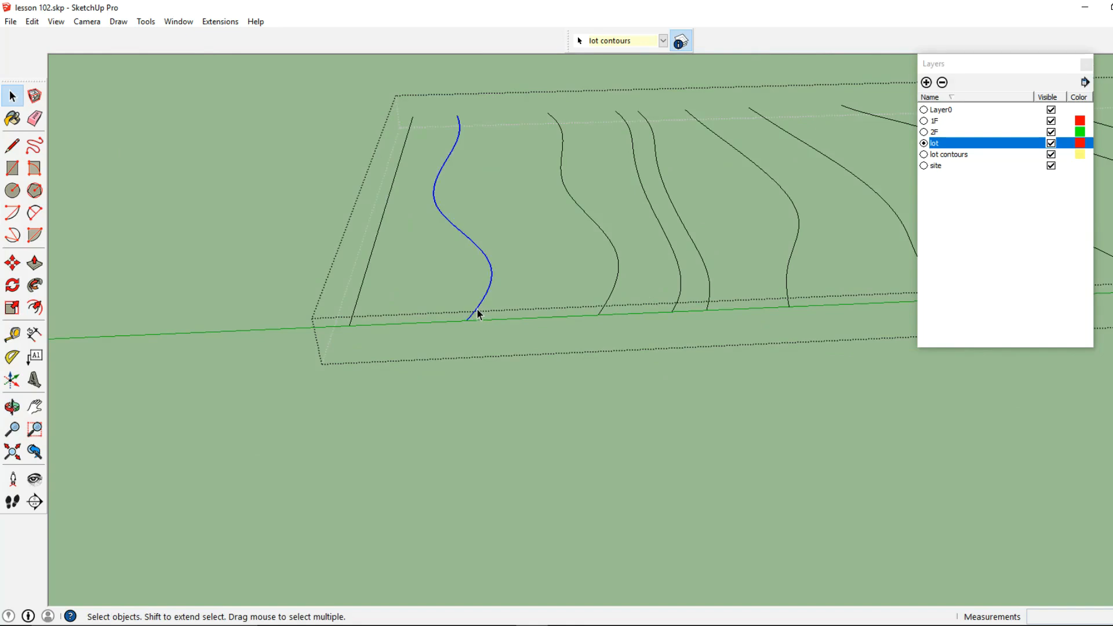
click(18, 264)
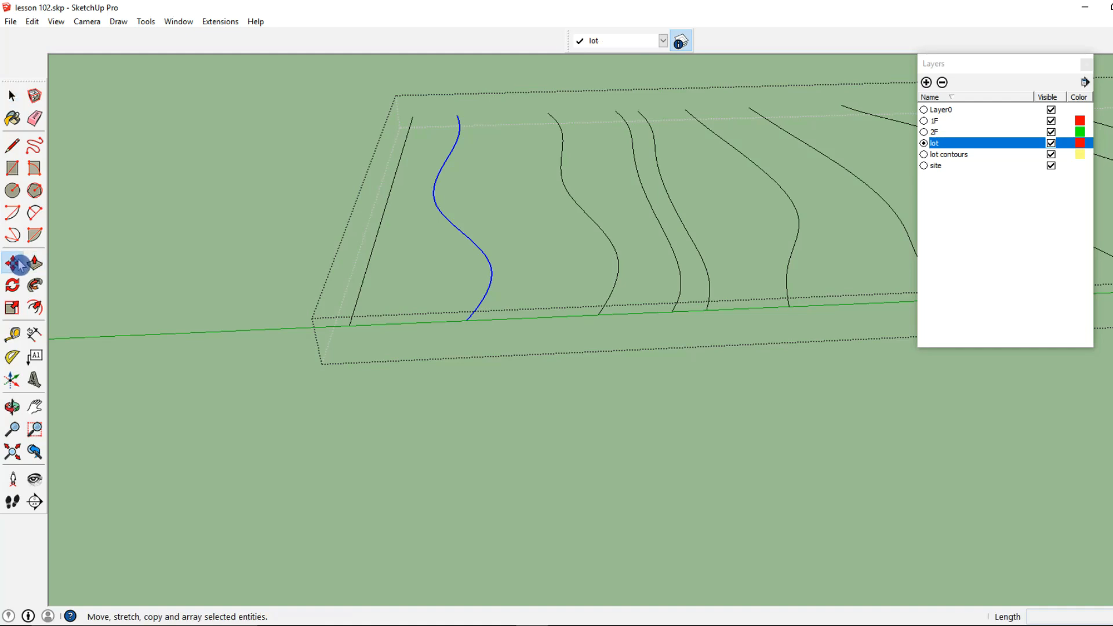
click(466, 322)
middle_drag(465, 322, 459, 227)
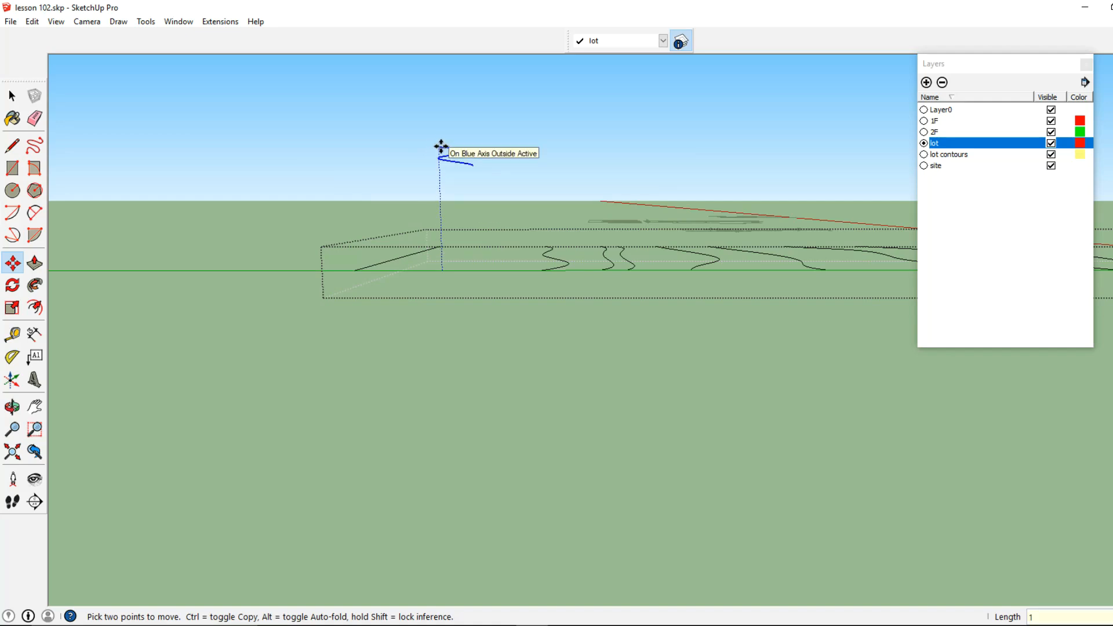
key(Return)
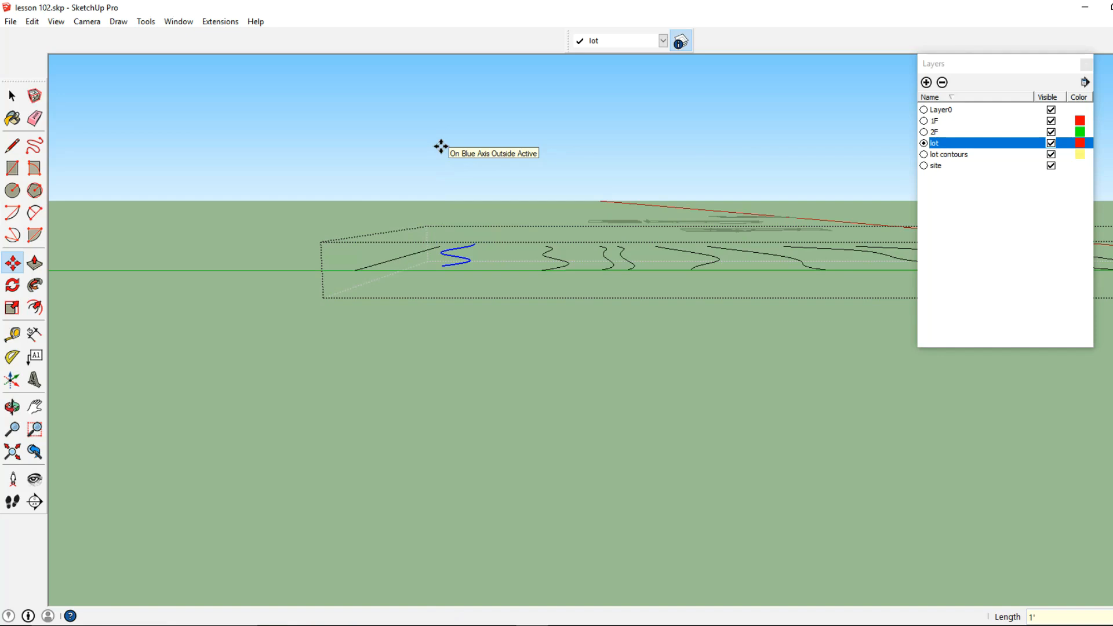
Move the second contour line from the end line straight up along the blue axis
click(12, 96)
middle_drag(362, 206, 424, 375)
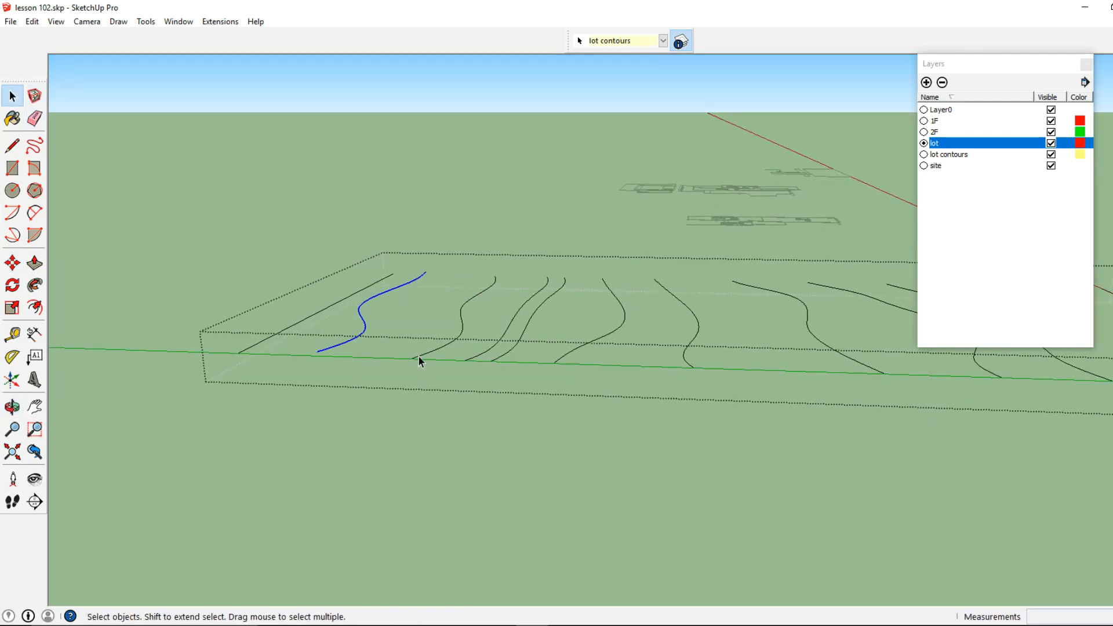
click(420, 358)
click(12, 263)
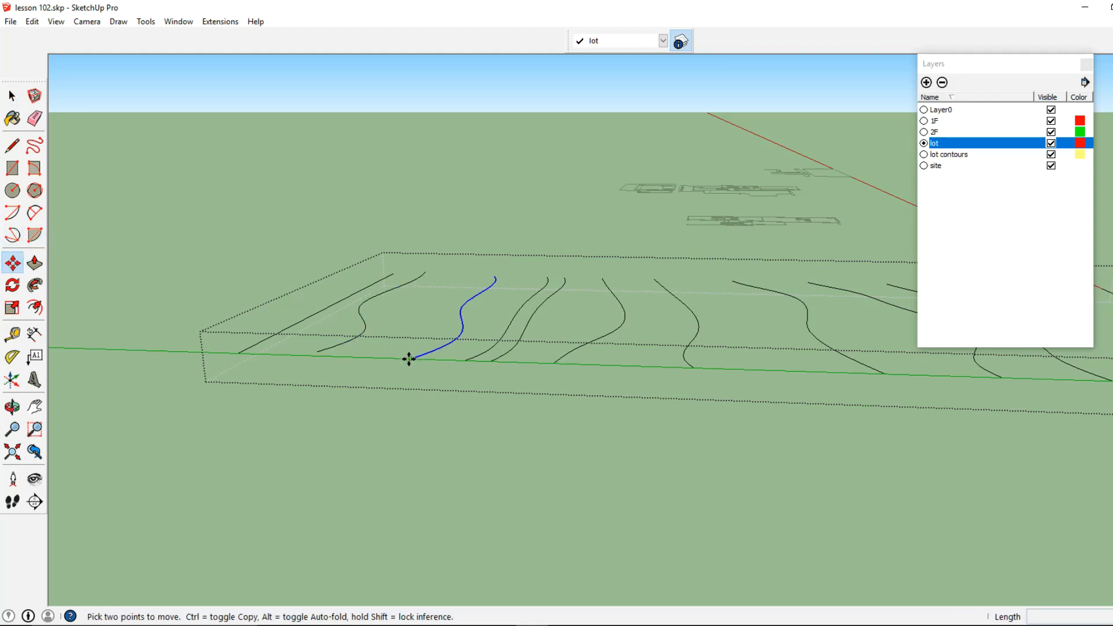
click(409, 359)
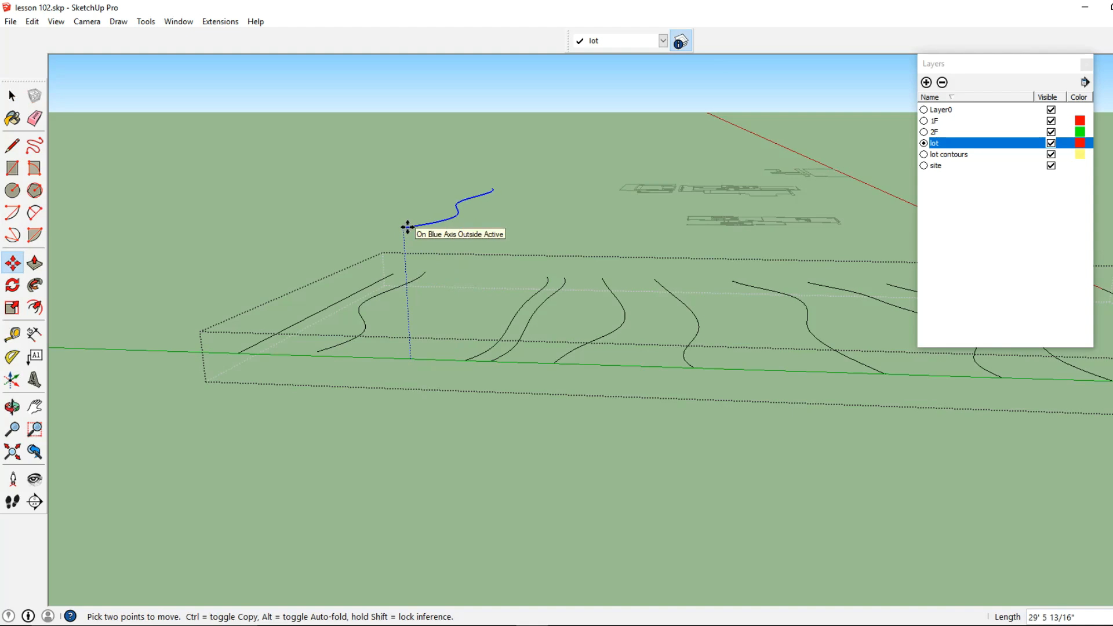
key(Return)
Move the third contour line from the end line 3' up along the blue axis
click(11, 98)
shift+middle_drag(510, 353, 451, 353)
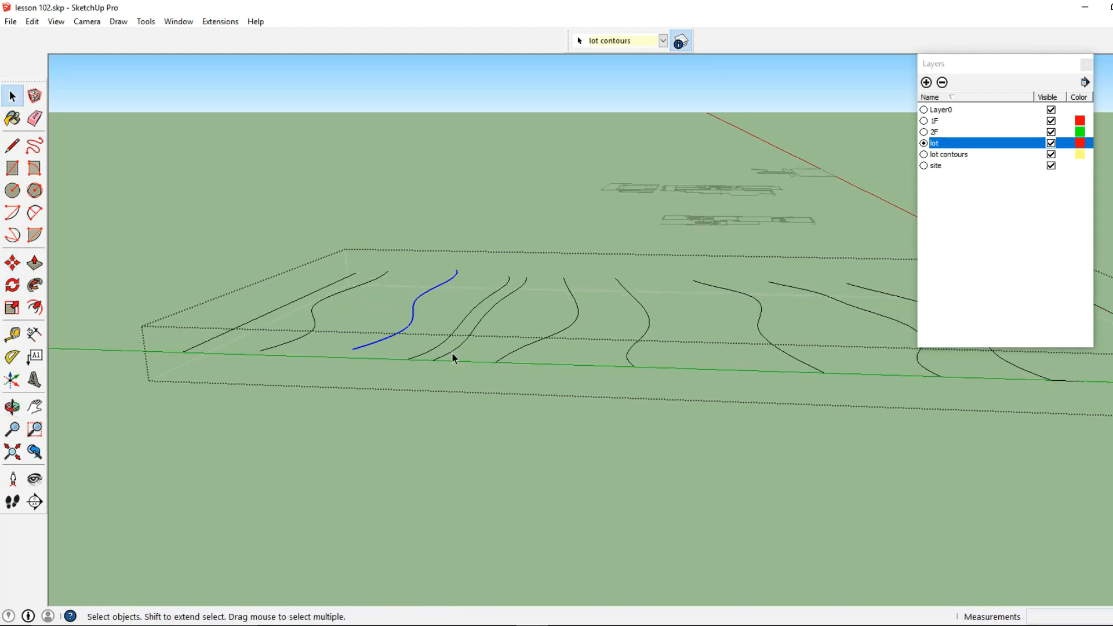
click(440, 349)
click(439, 350)
key(m)
click(408, 359)
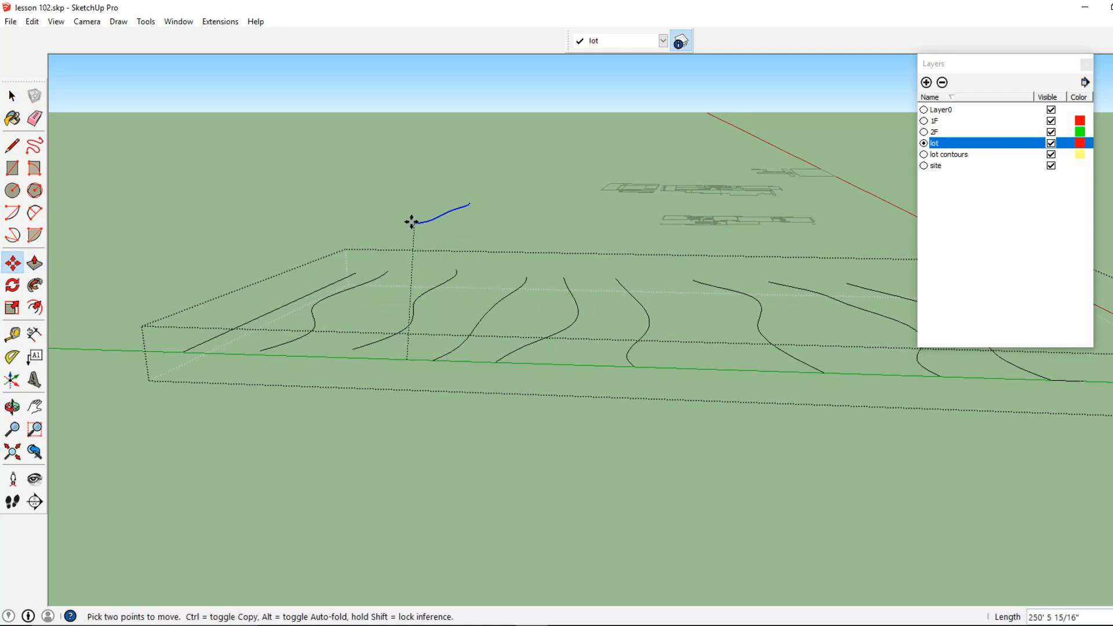
text(3')
key(Return)
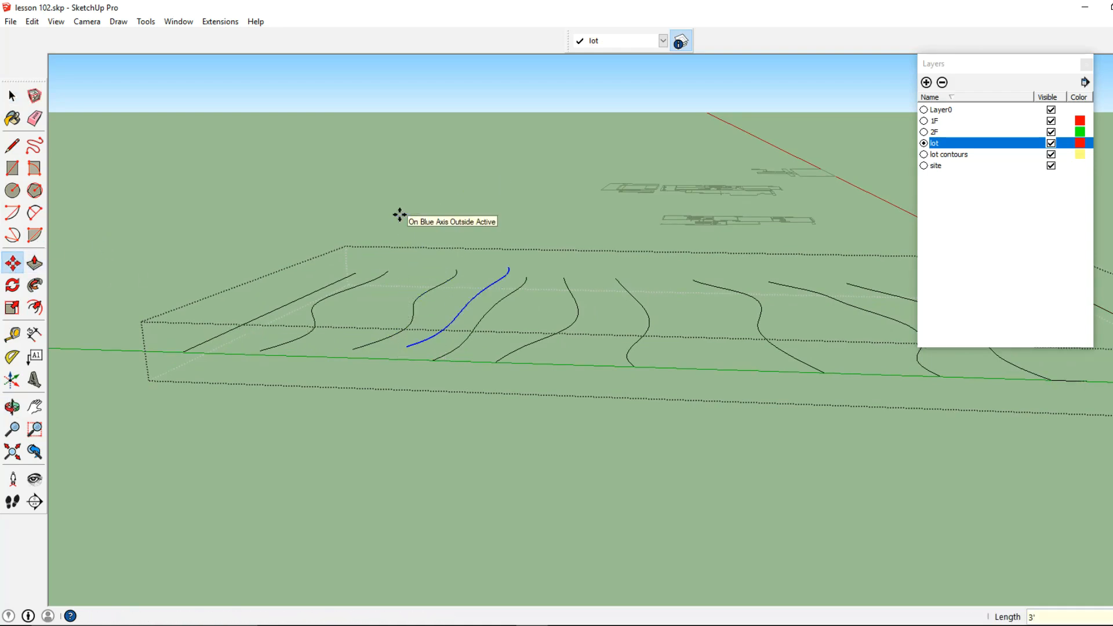
Move the fourth contour line from the end line 4' up along the blue axis
click(11, 95)
scroll(491, 358, down, 1)
shift+middle_drag(490, 357, 416, 327)
click(400, 317)
click(18, 264)
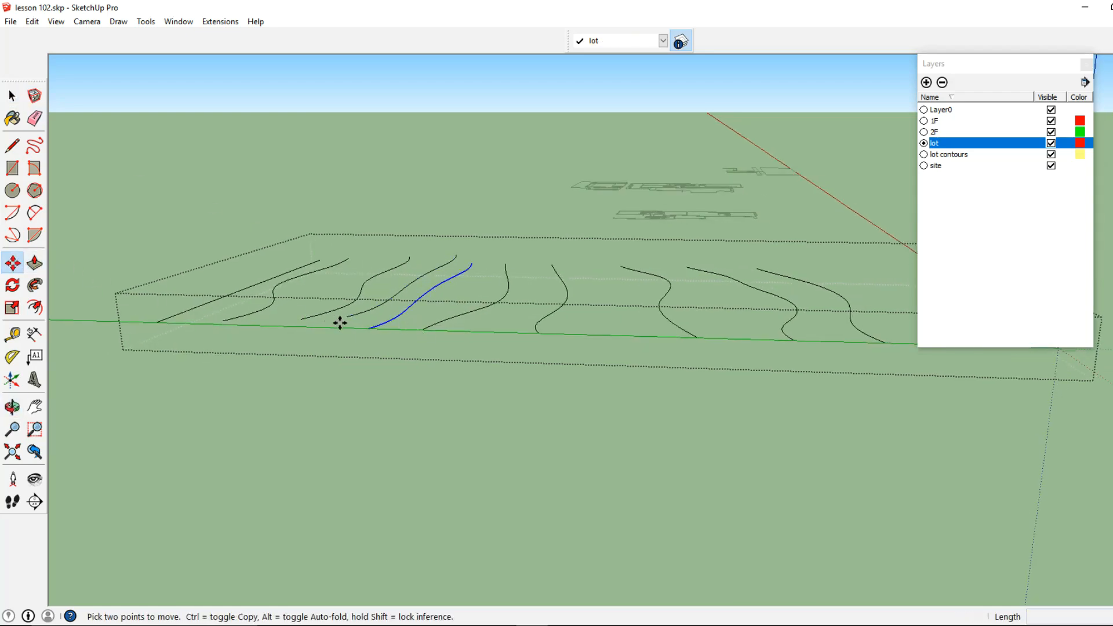
click(369, 327)
text(4)
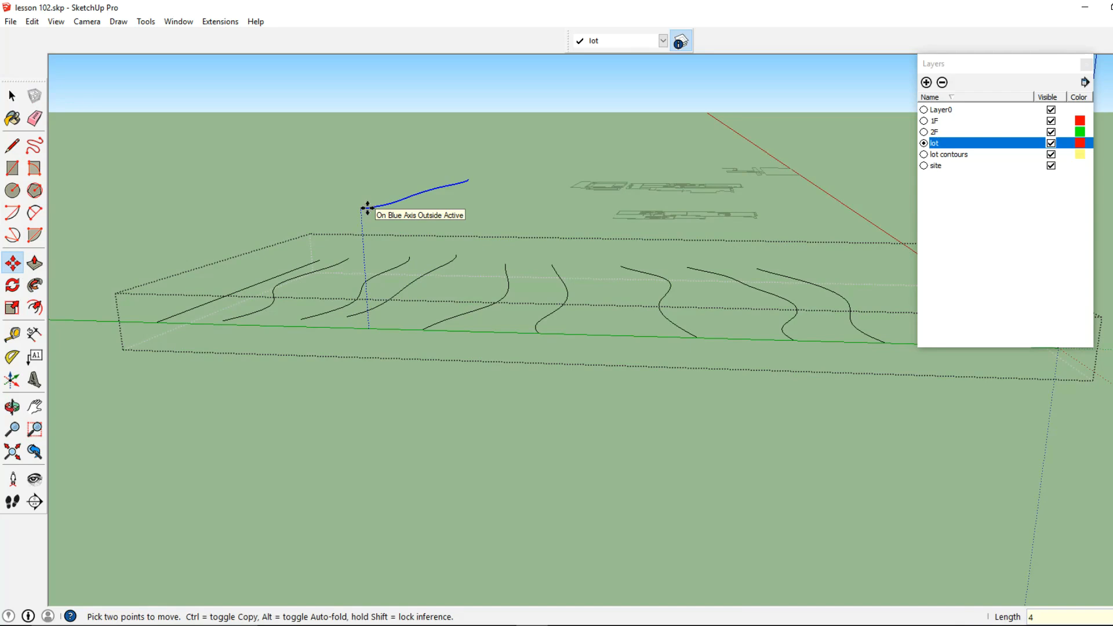
text(')
key(Return)
Move the fifth contour line from the end line 5' up along the blue axis
click(13, 96)
shift+middle_drag(480, 322, 386, 291)
click(378, 285)
click(347, 289)
click(13, 264)
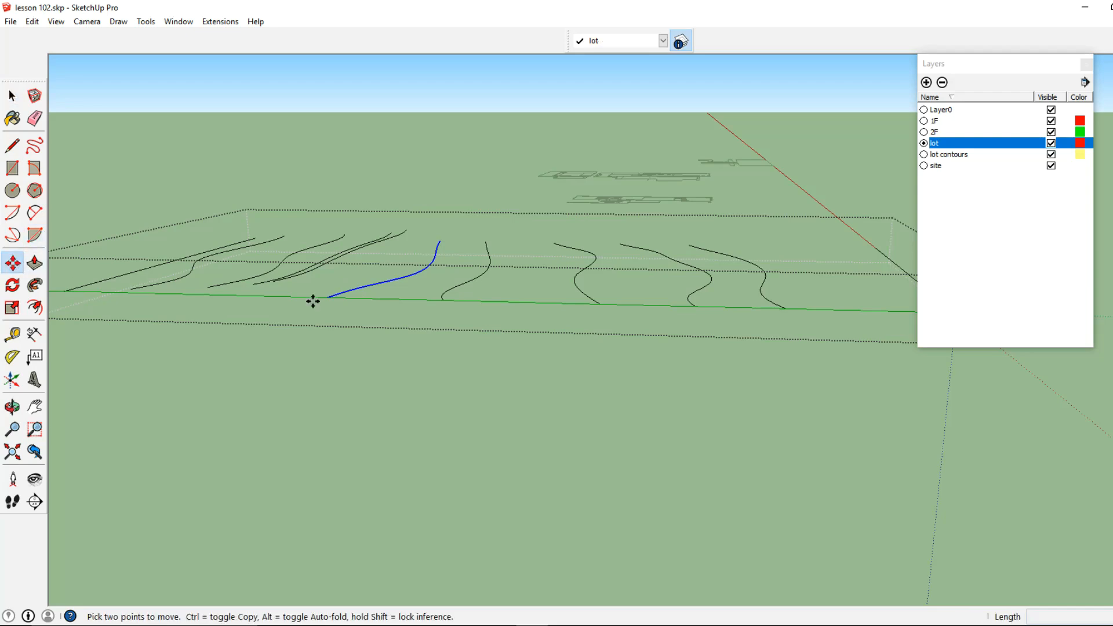
click(325, 299)
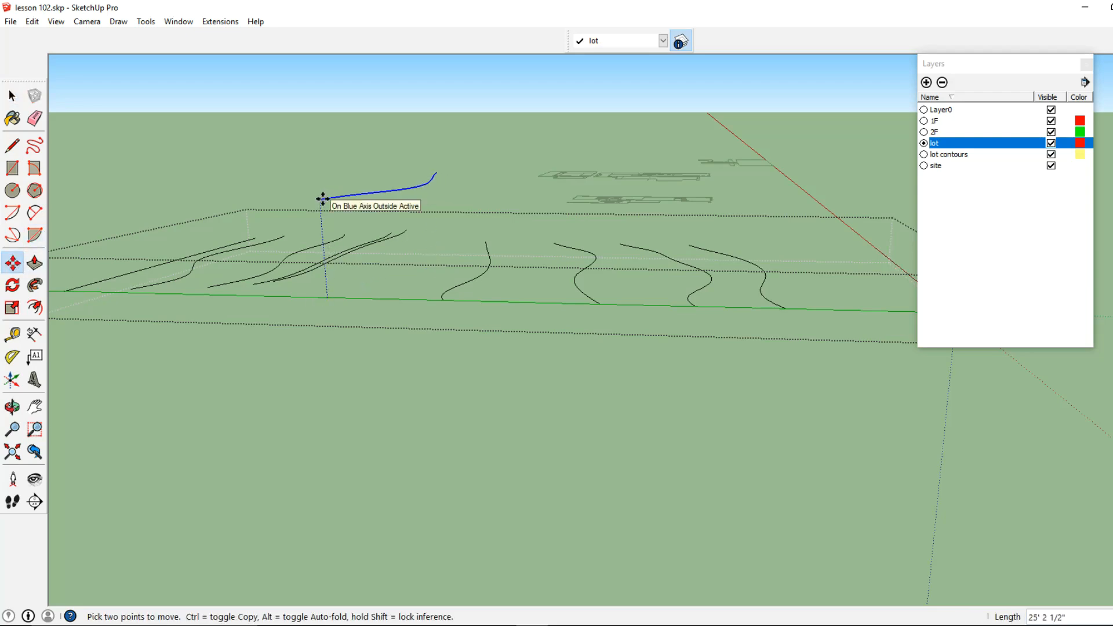
text(5')
key(Return)
Move the sixth contour line from the end line 5' up along the blue axis
click(11, 98)
middle_drag(365, 242, 337, 217)
middle_drag(551, 197, 290, 173)
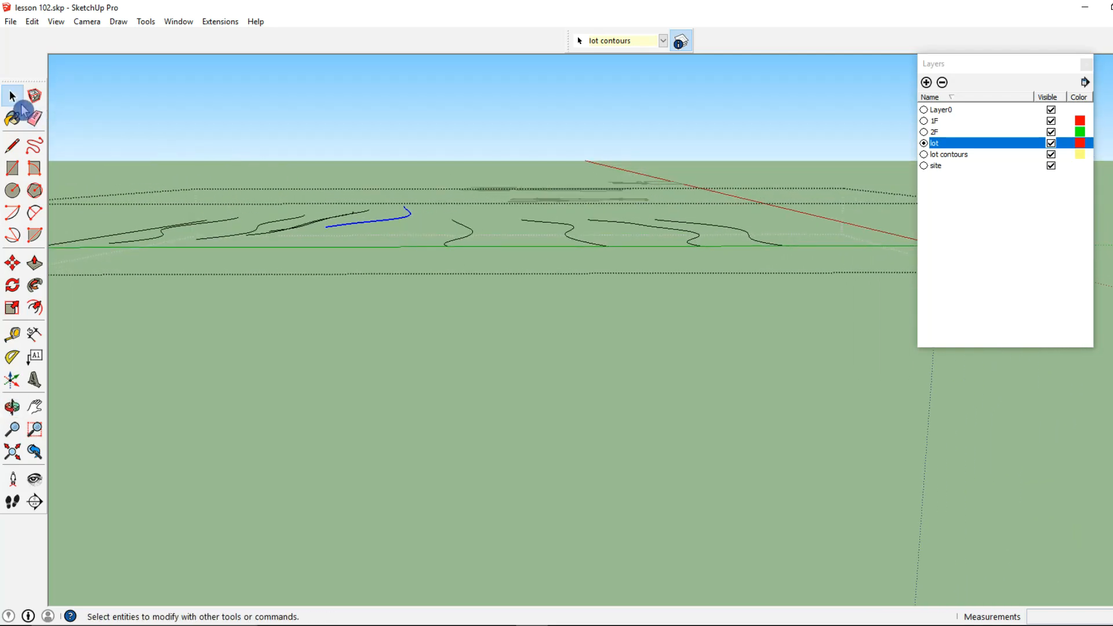
middle_drag(422, 236, 450, 269)
click(419, 258)
click(420, 258)
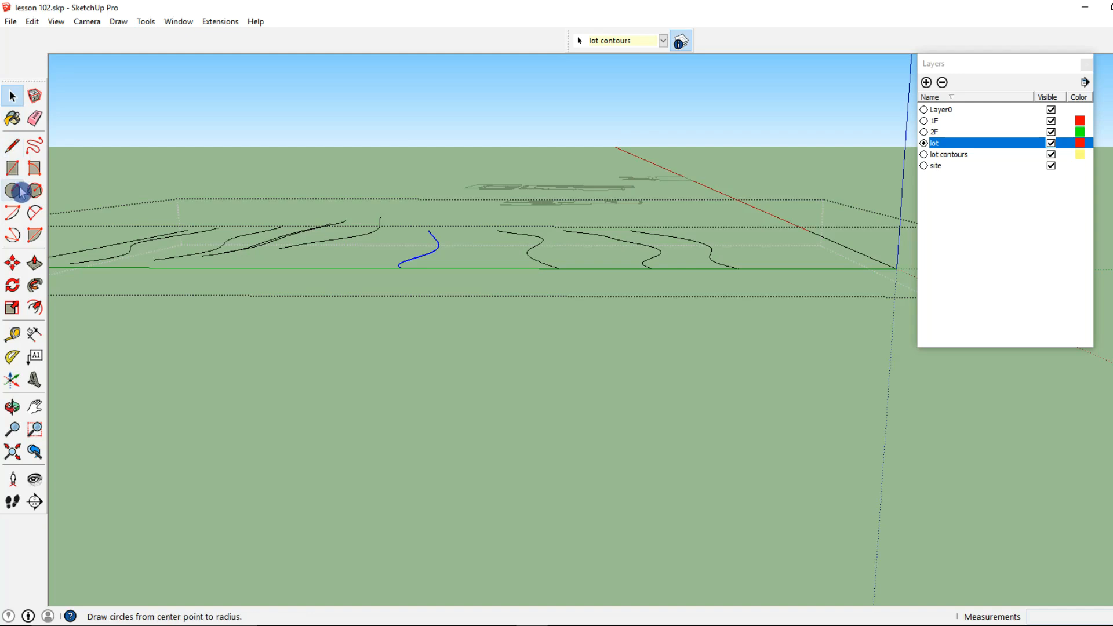
click(12, 263)
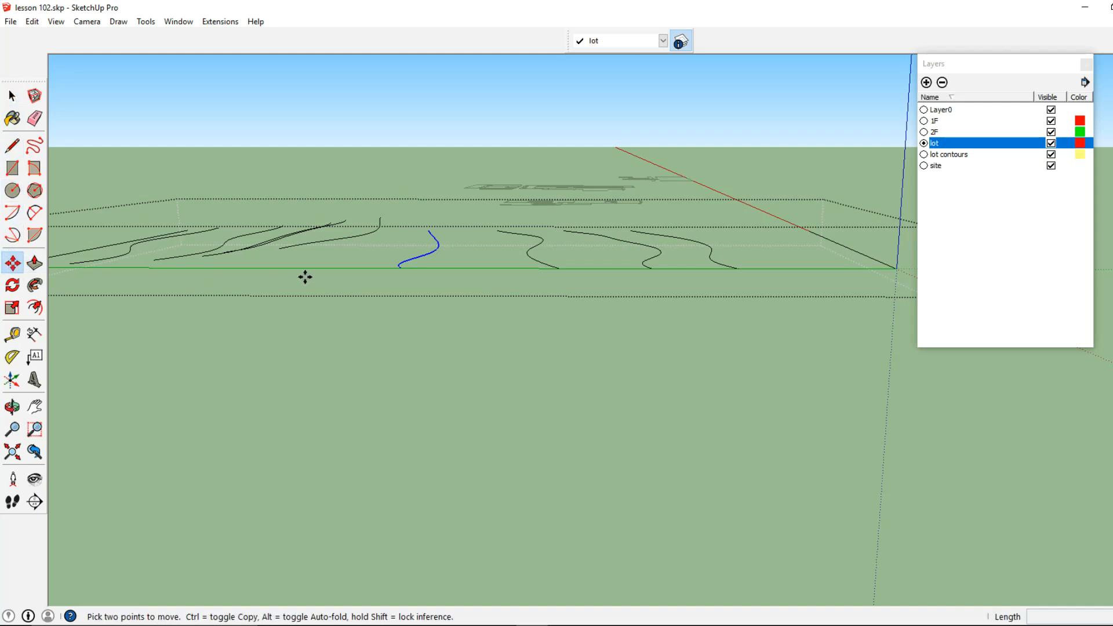
click(400, 265)
text(5)
key(Return)
Raise the sixth contour line another 1' along the blue axis
middle_drag(459, 313, 491, 301)
shift+middle_drag(507, 224, 471, 242)
click(500, 220)
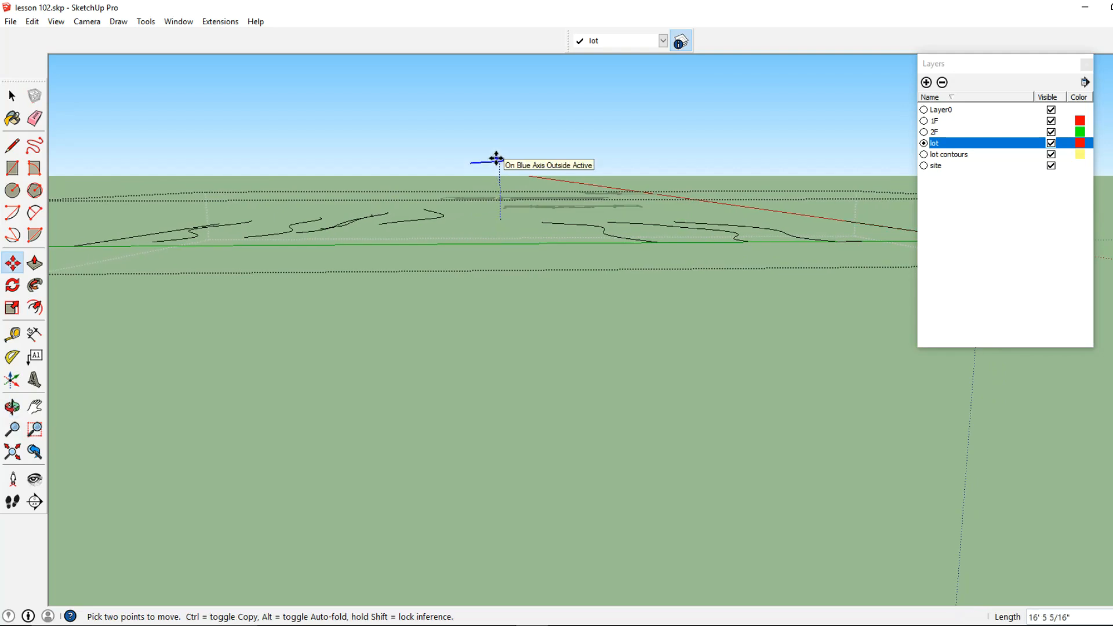
text(1')
key(Return)
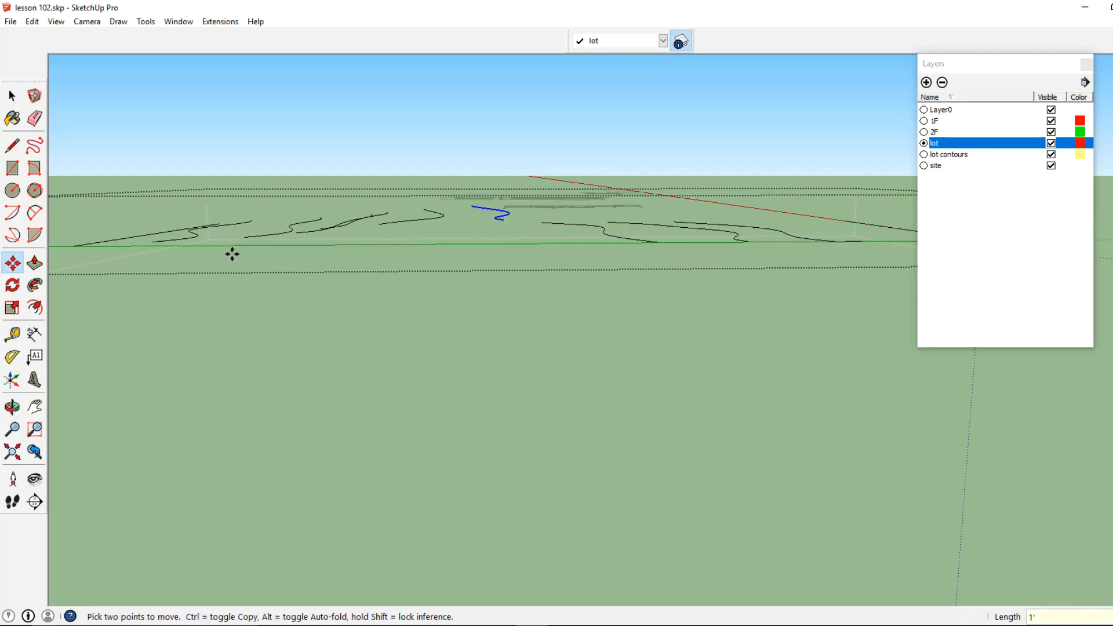
Move the seventh contour line from the end line 7' up along the blue axis
middle_drag(231, 254, 208, 318)
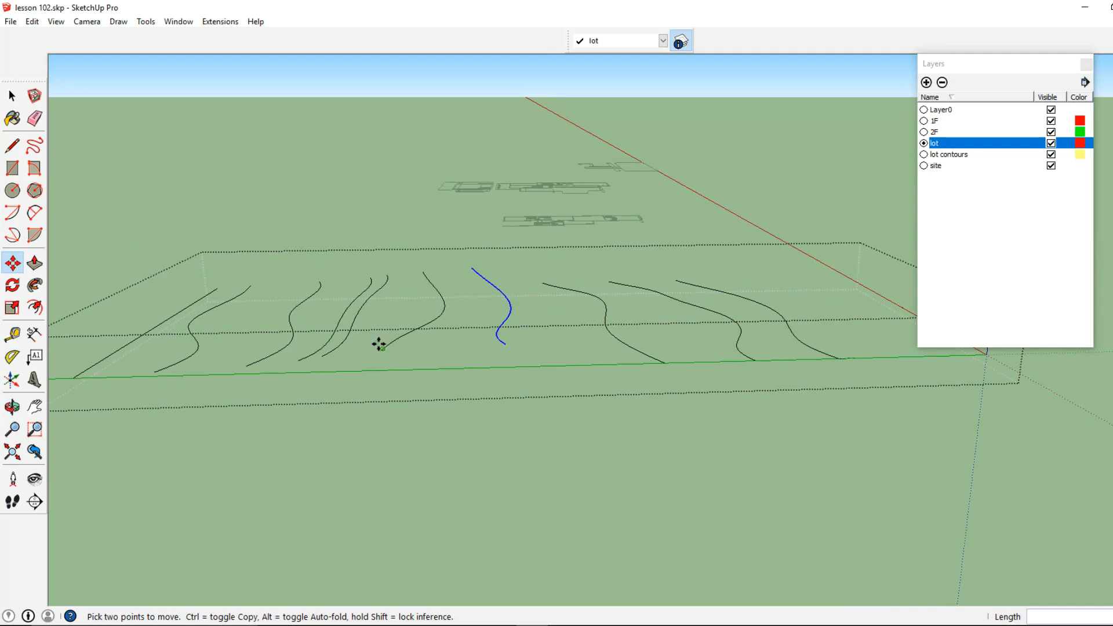
middle_drag(521, 325, 374, 316)
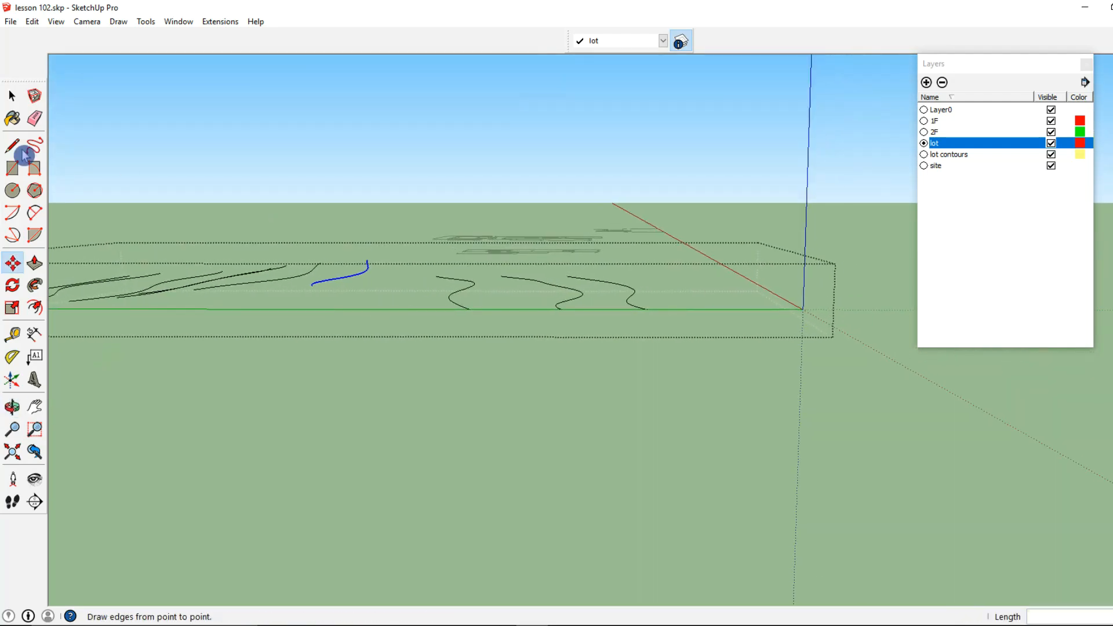
click(9, 98)
click(453, 304)
key(m)
click(464, 311)
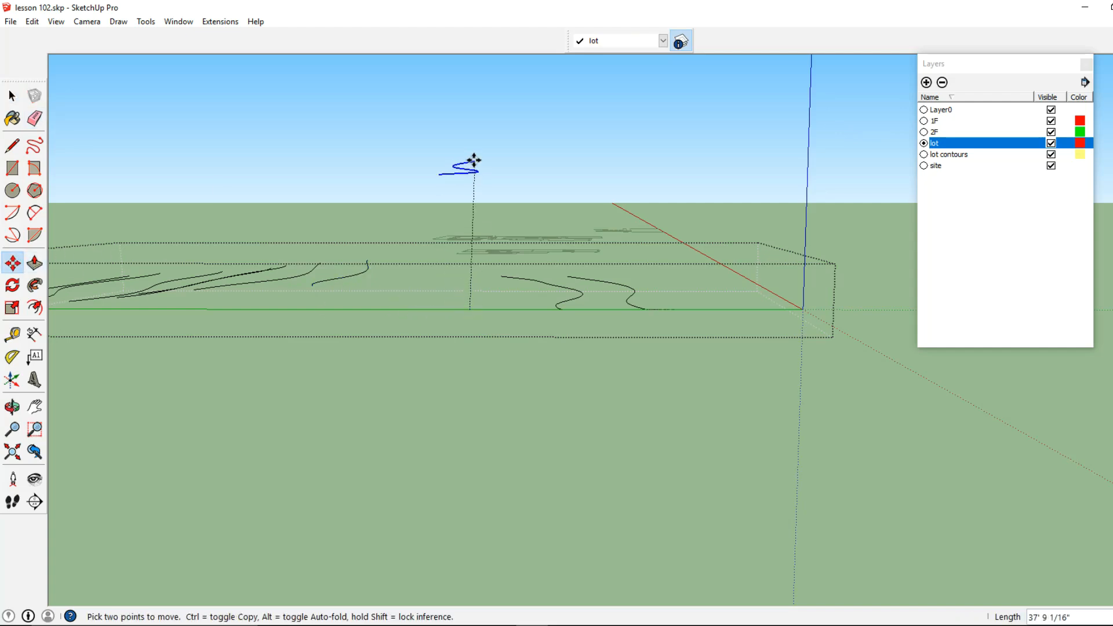
key(Escape)
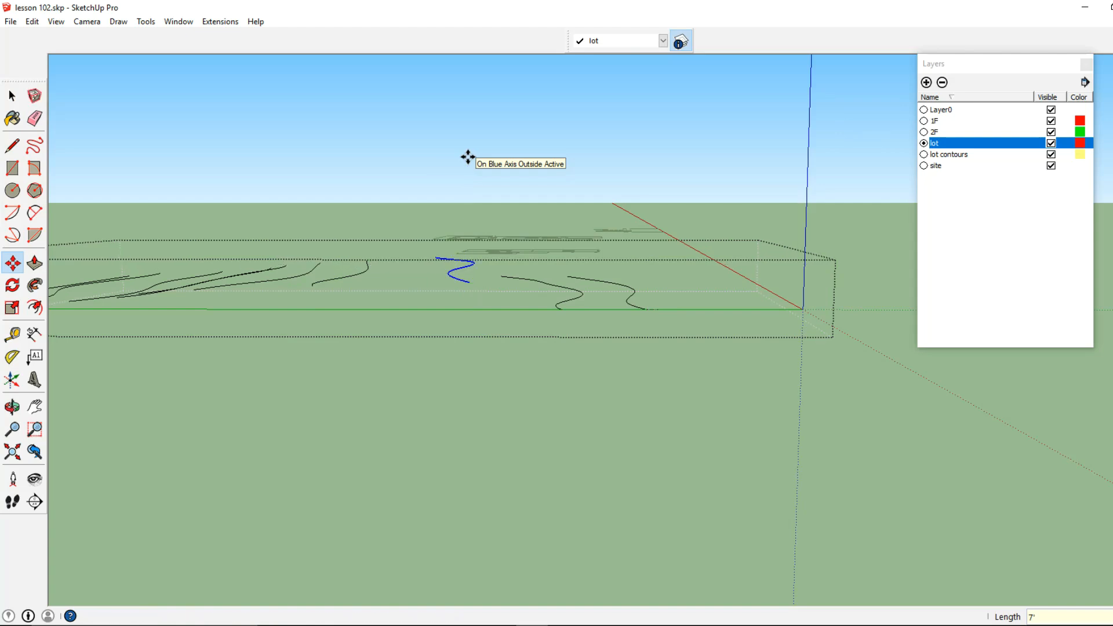
Move the eighth contour line from the end line 7' up along the blue axis
click(12, 96)
middle_drag(301, 237, 419, 345)
click(415, 346)
click(415, 347)
double_click(415, 347)
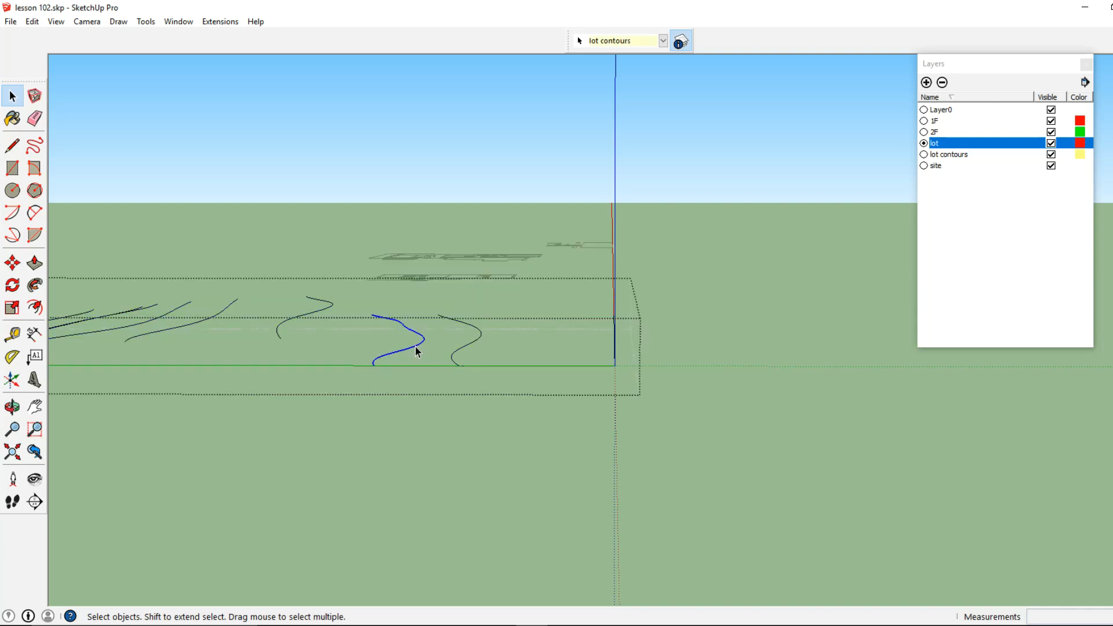
click(14, 267)
middle_drag(362, 348, 369, 341)
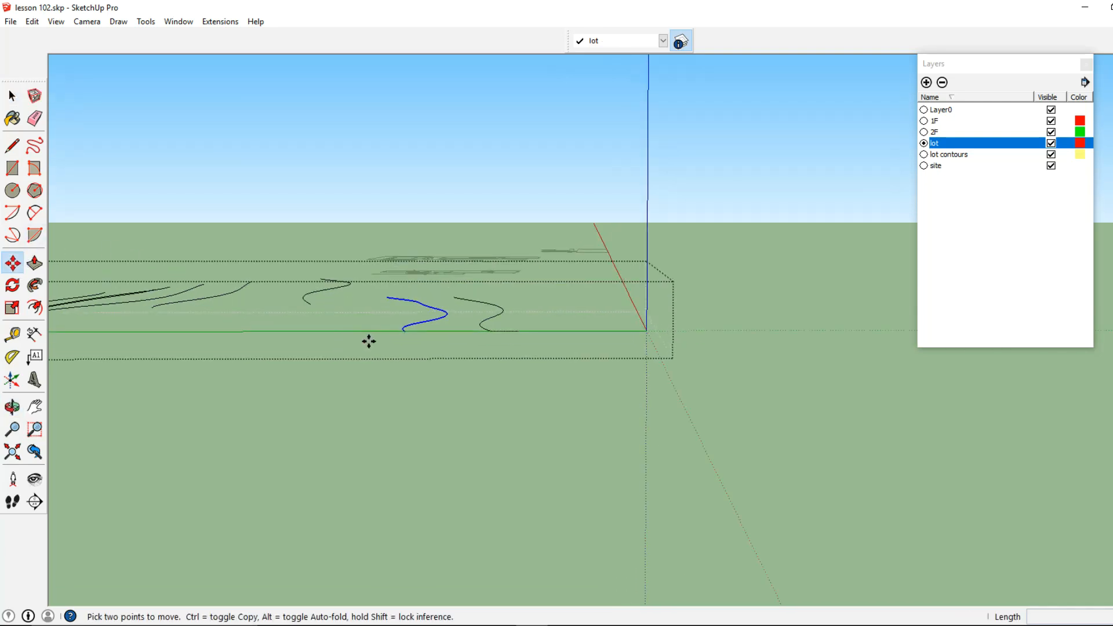
click(405, 333)
text(7')
key(Return)
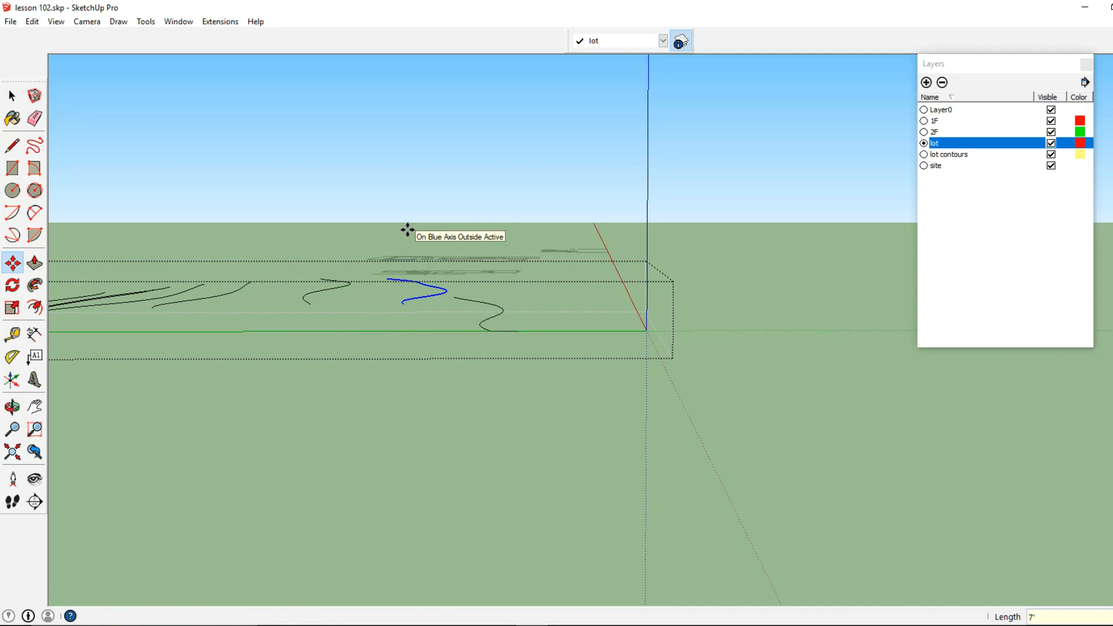
Delete the short leftover boundary segment attached to the ninth contour line's end on the green axis
click(13, 96)
shift+middle_drag(494, 316, 385, 317)
key(Escape)
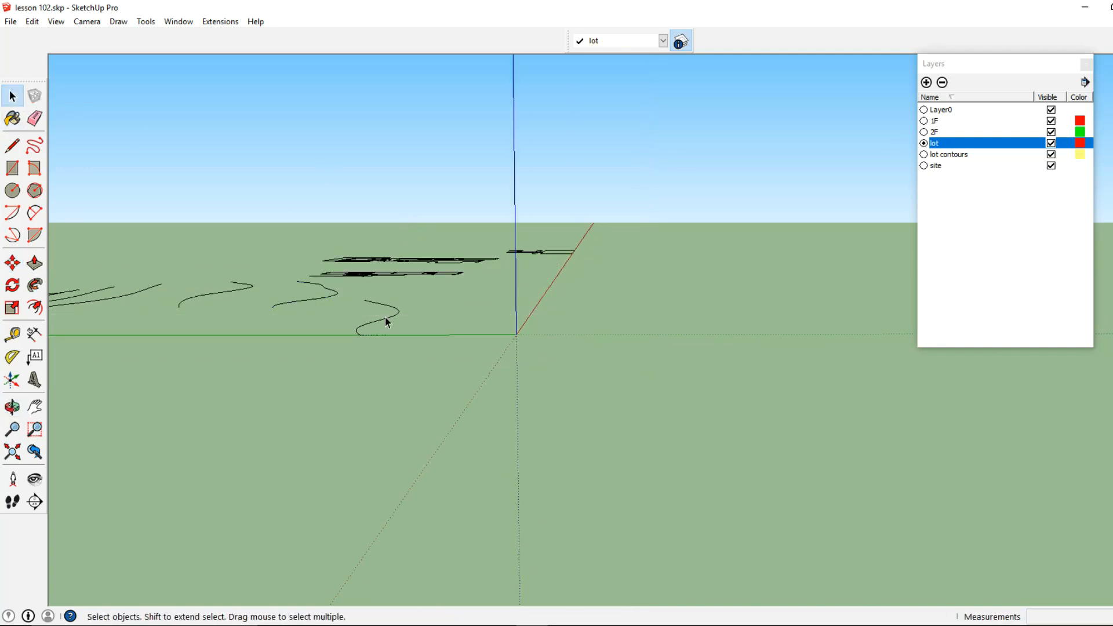
double_click(385, 317)
click(386, 319)
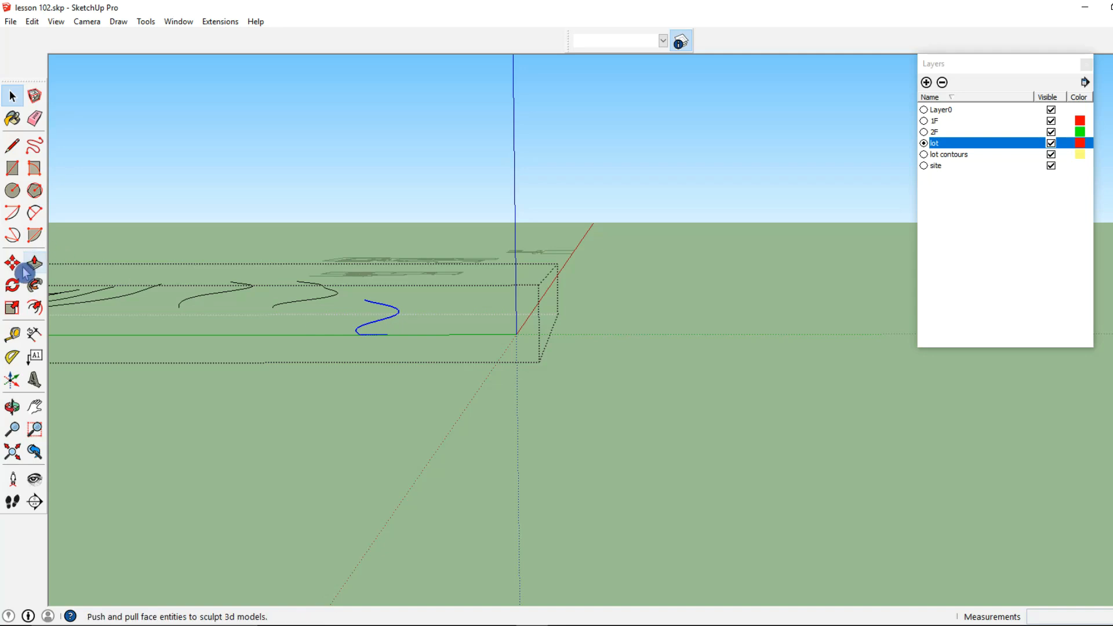
middle_drag(355, 325, 429, 531)
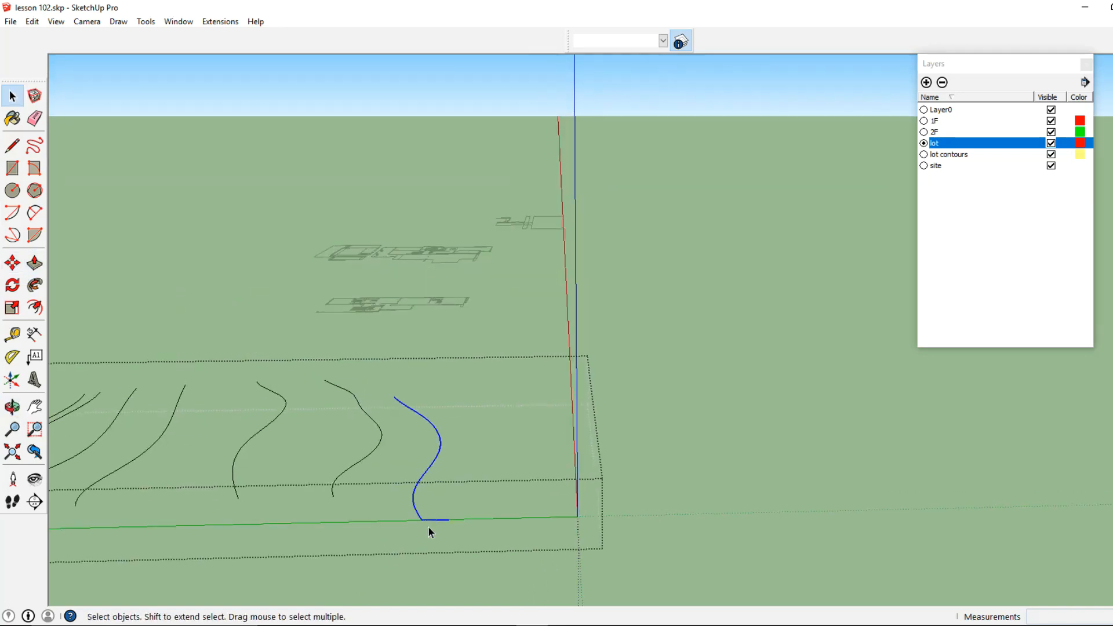
click(436, 521)
Move the ninth contour line from the end line 6' up along the blue axis
click(418, 517)
click(12, 263)
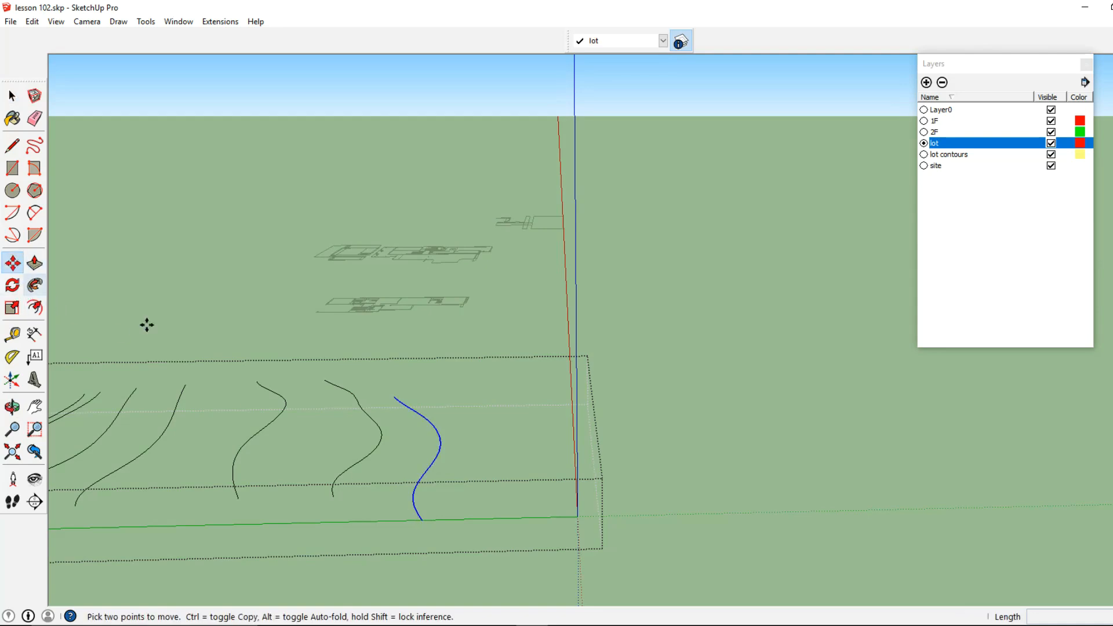
middle_drag(147, 325, 363, 333)
click(322, 313)
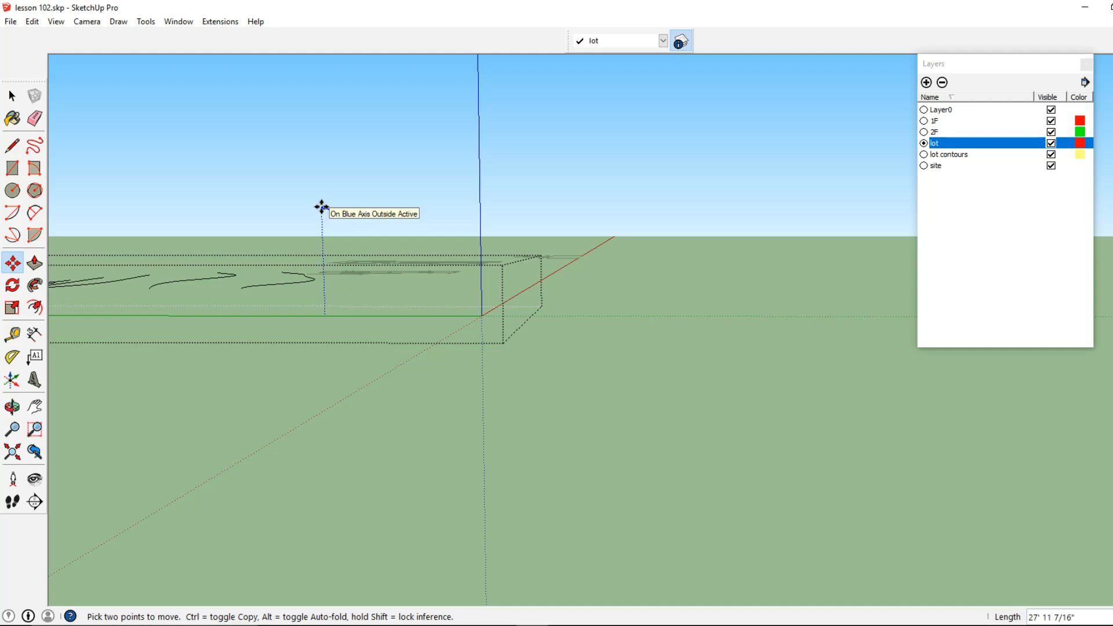
text(6')
key(Return)
Move the straight lot edge on the red axis 5' up along the blue axis, starting from the origin
key(space)
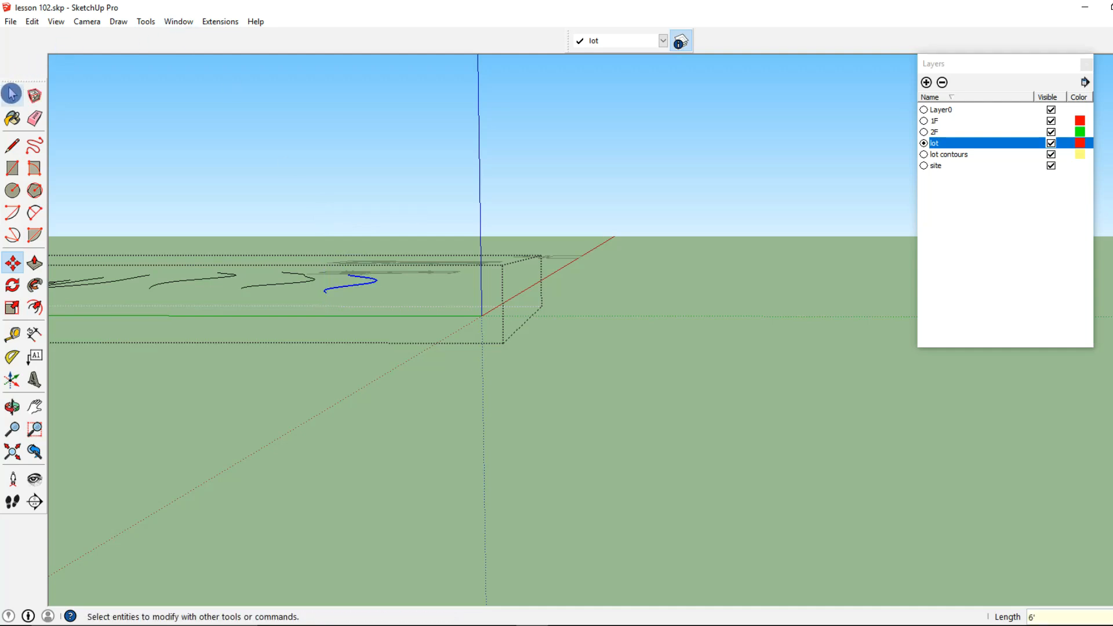
click(480, 318)
middle_drag(480, 319, 565, 353)
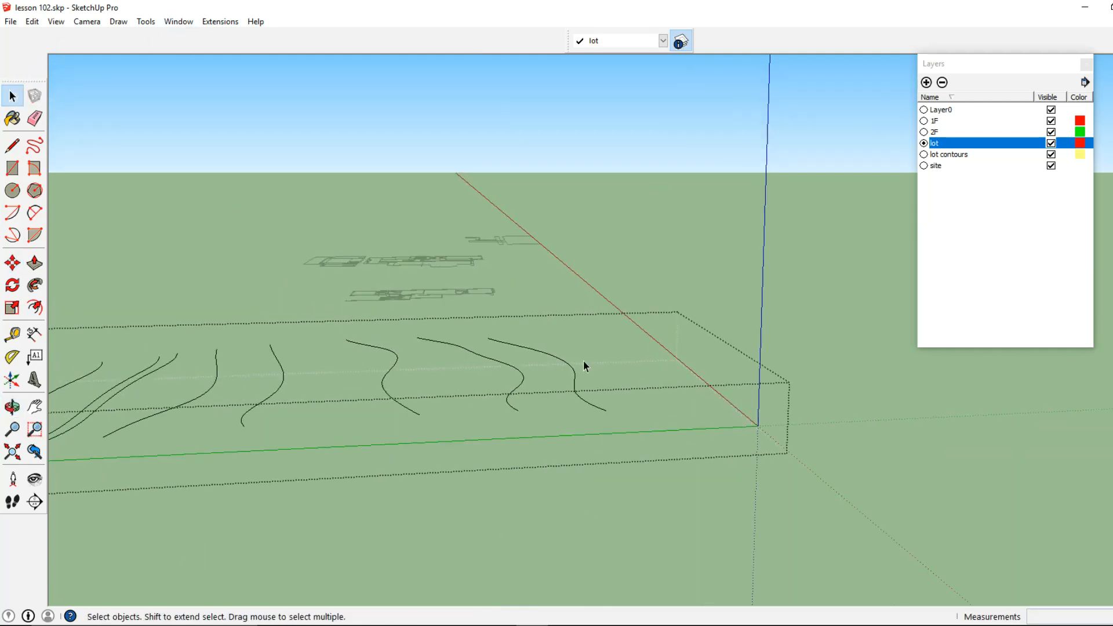
click(12, 262)
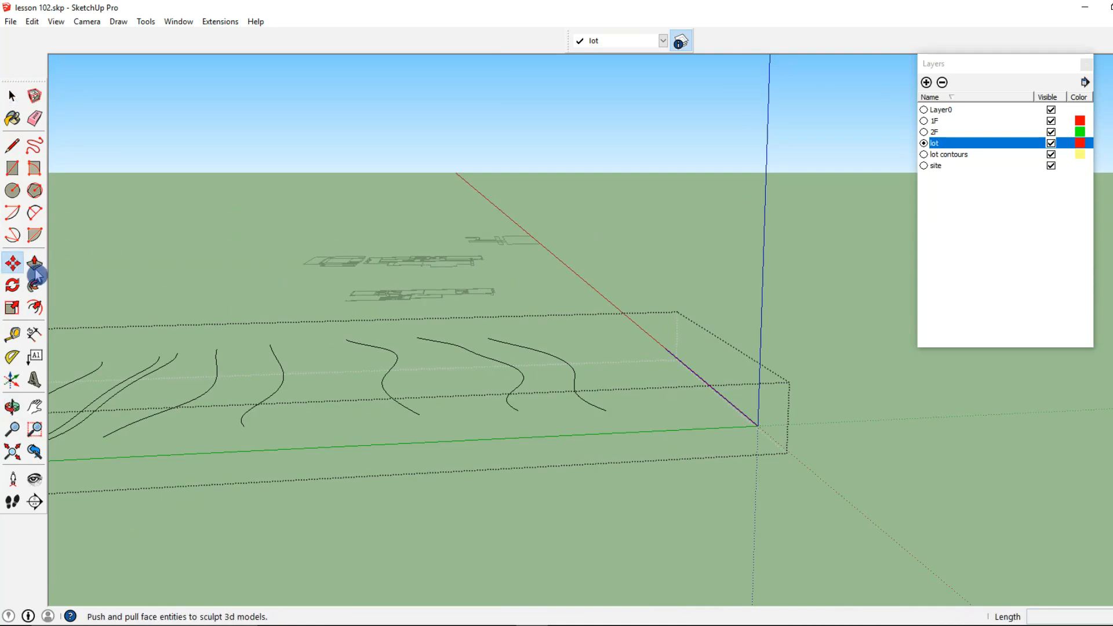
click(761, 425)
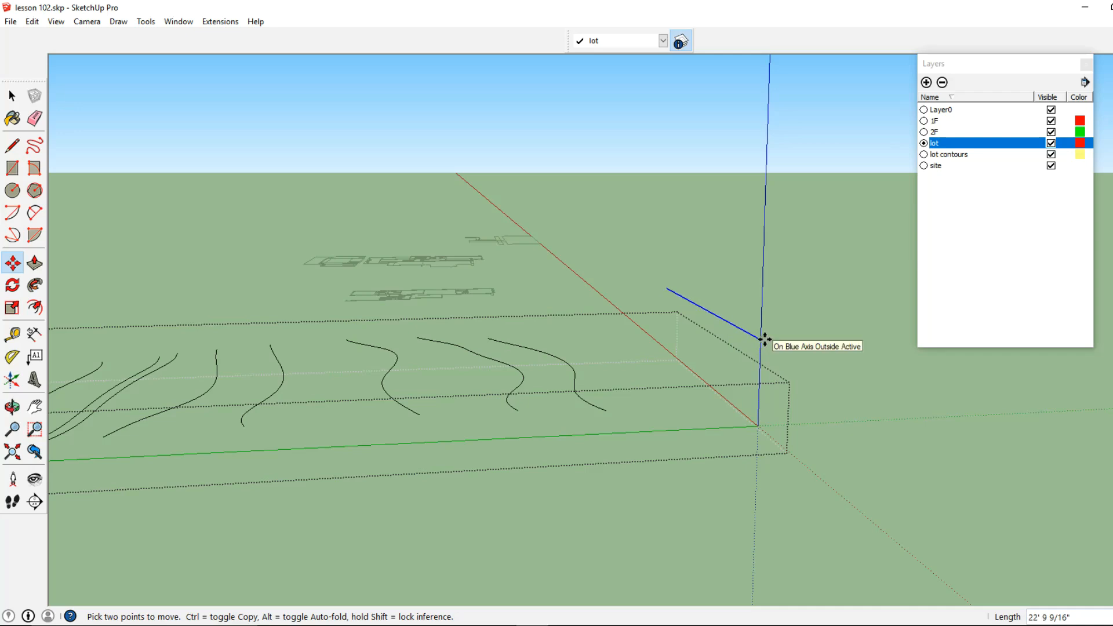
text(5')
key(Return)
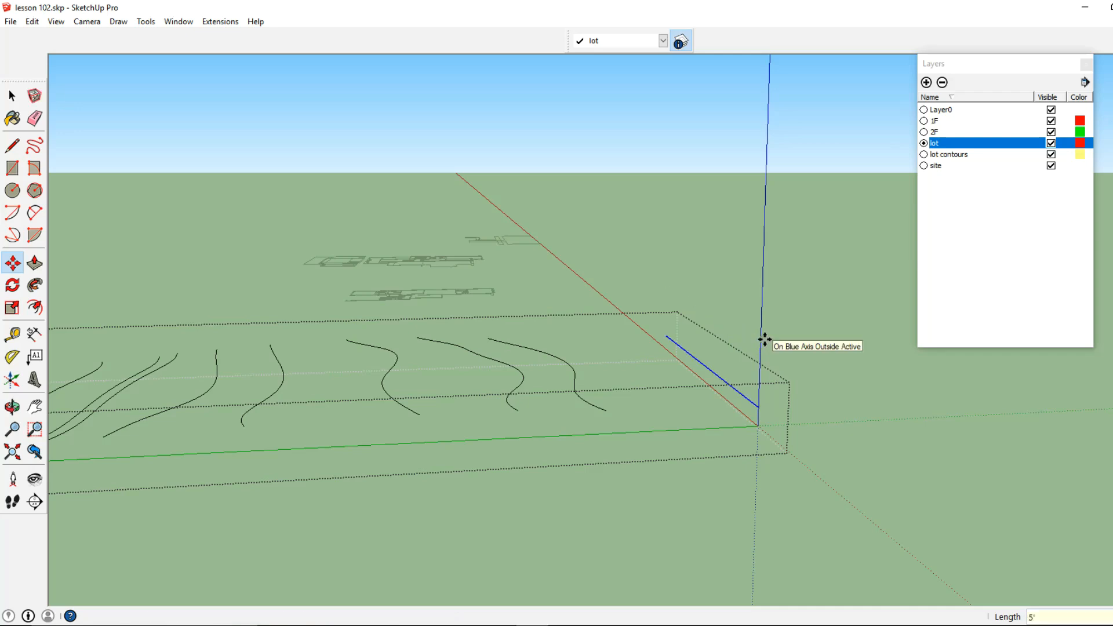
Show the Sandbox toolbar and dock it beside the Layers toolbar
click(12, 96)
middle_drag(698, 294, 591, 406)
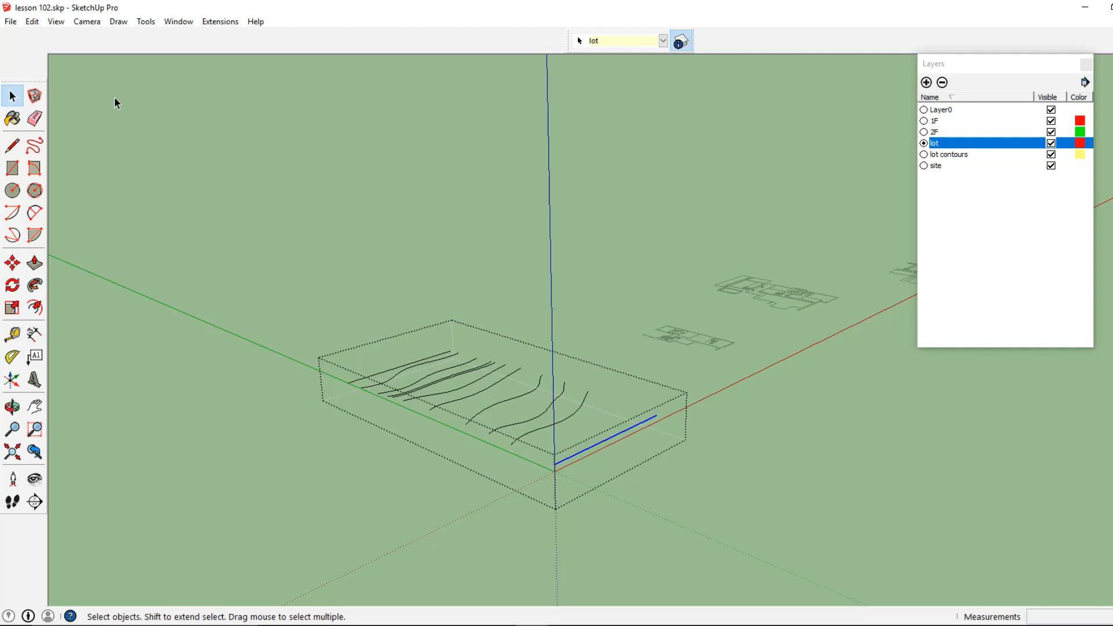
click(61, 26)
click(85, 38)
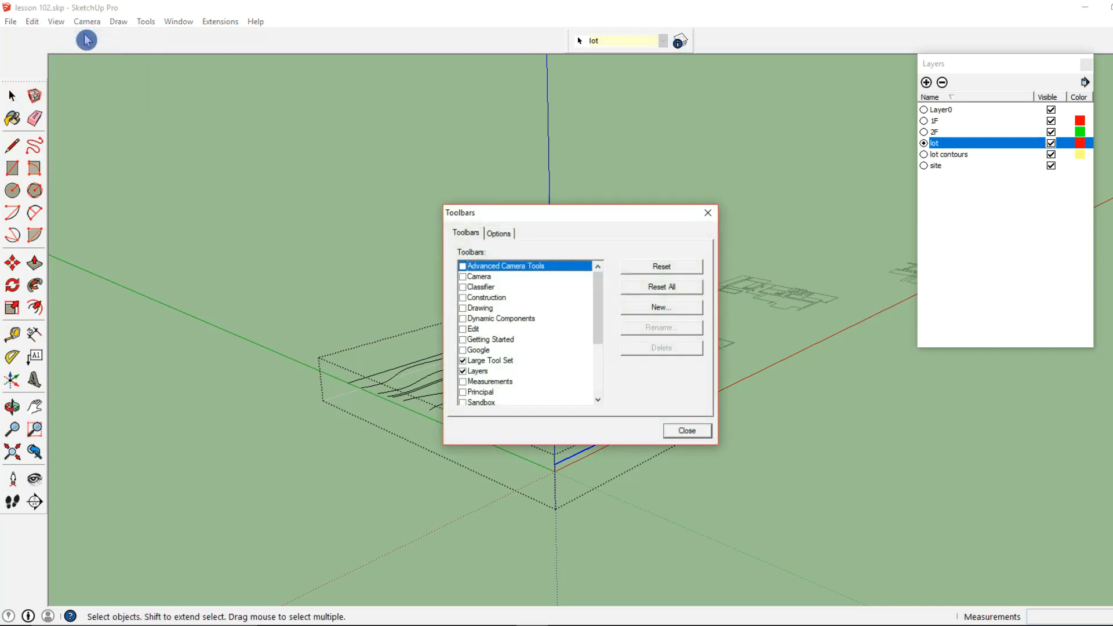
drag(598, 328, 514, 378)
click(463, 350)
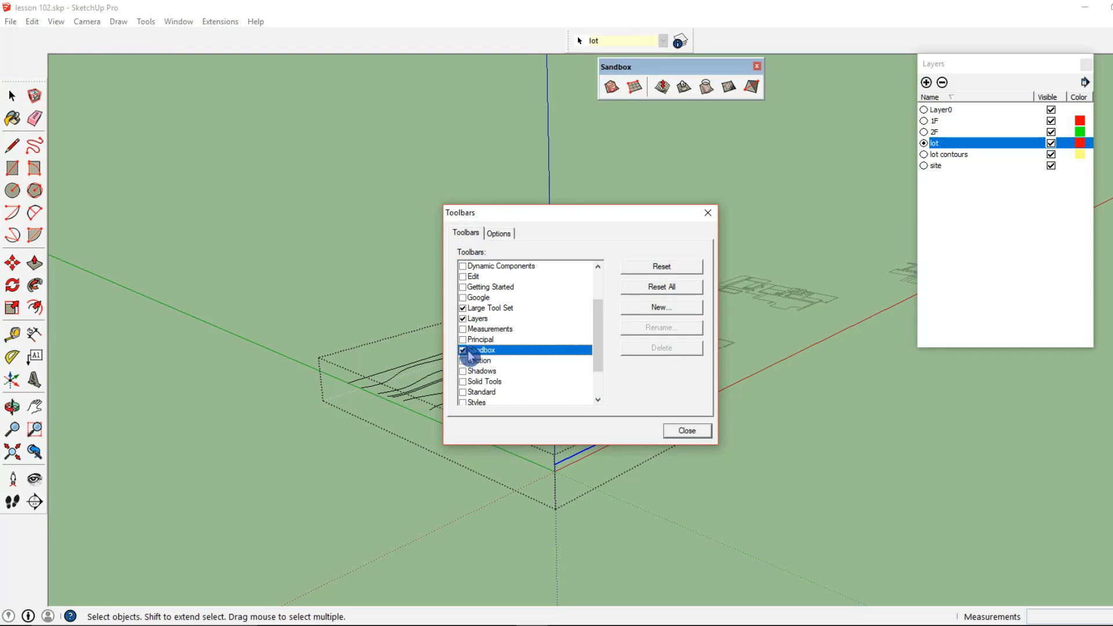
click(694, 432)
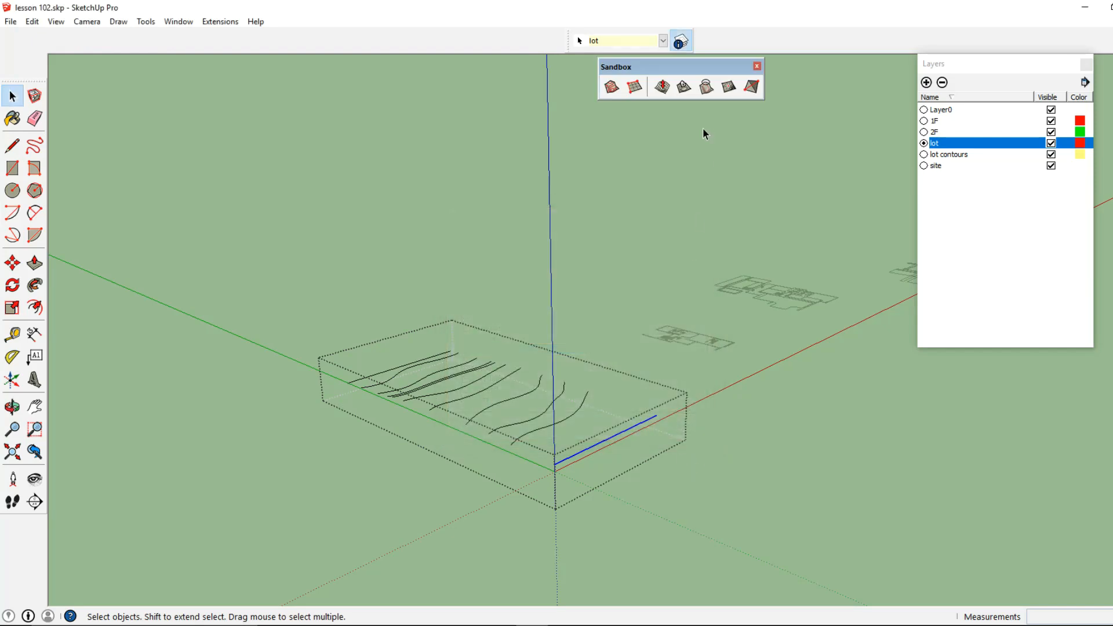
drag(701, 68, 495, 42)
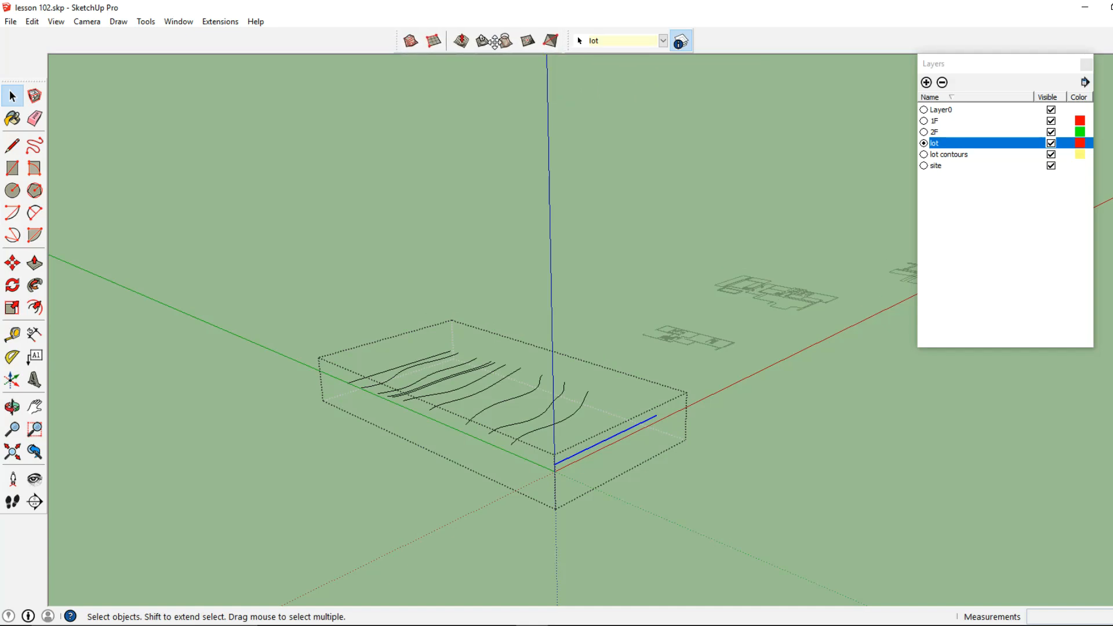
Select all the raised contour lines in the lot group, generate a terrain surface with From Contours, and leave the group
click(411, 41)
click(13, 98)
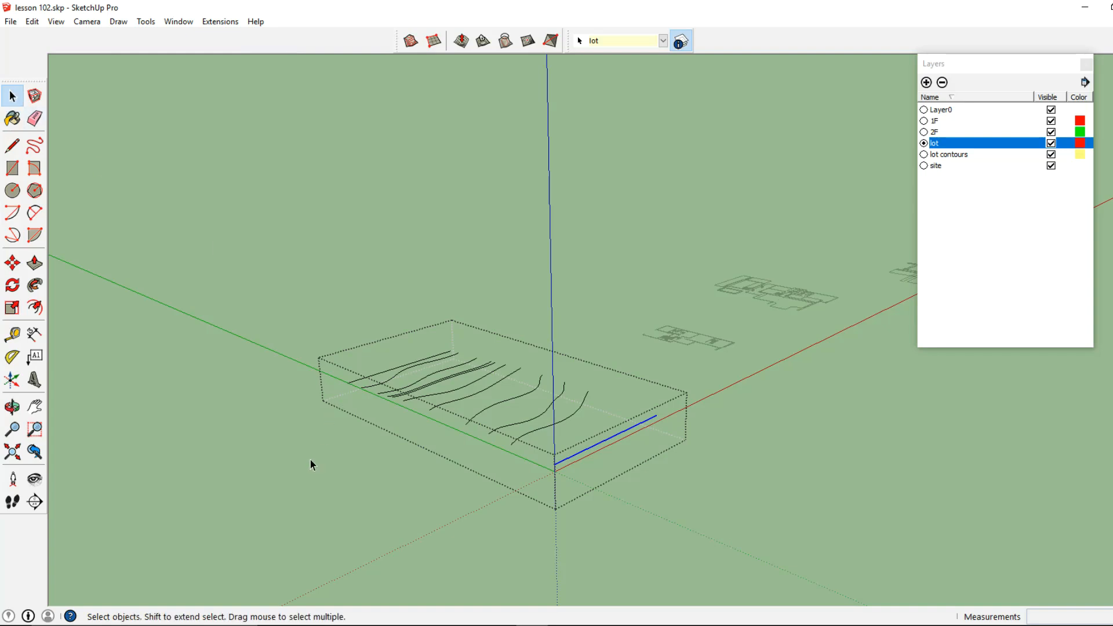
drag(338, 497, 696, 248)
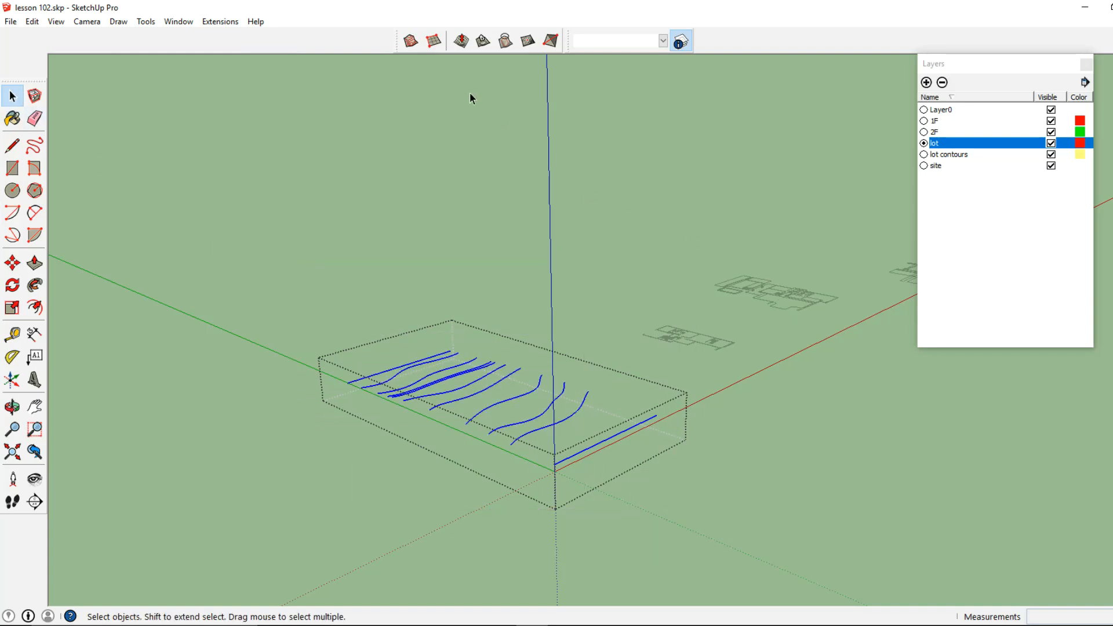
click(412, 42)
click(413, 43)
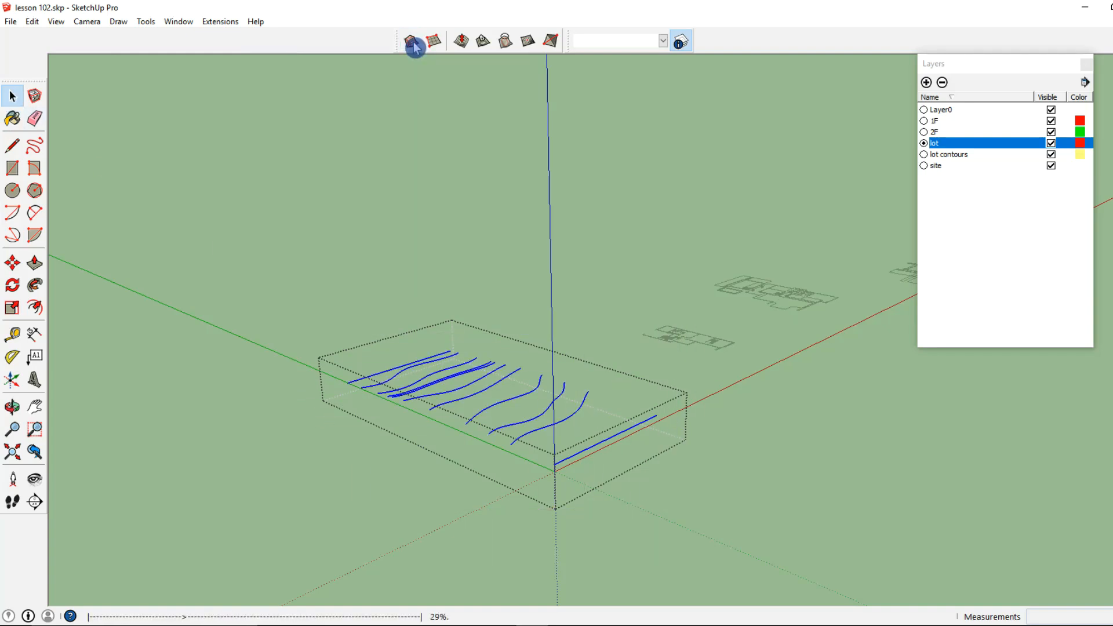
click(407, 225)
middle_drag(492, 383, 528, 434)
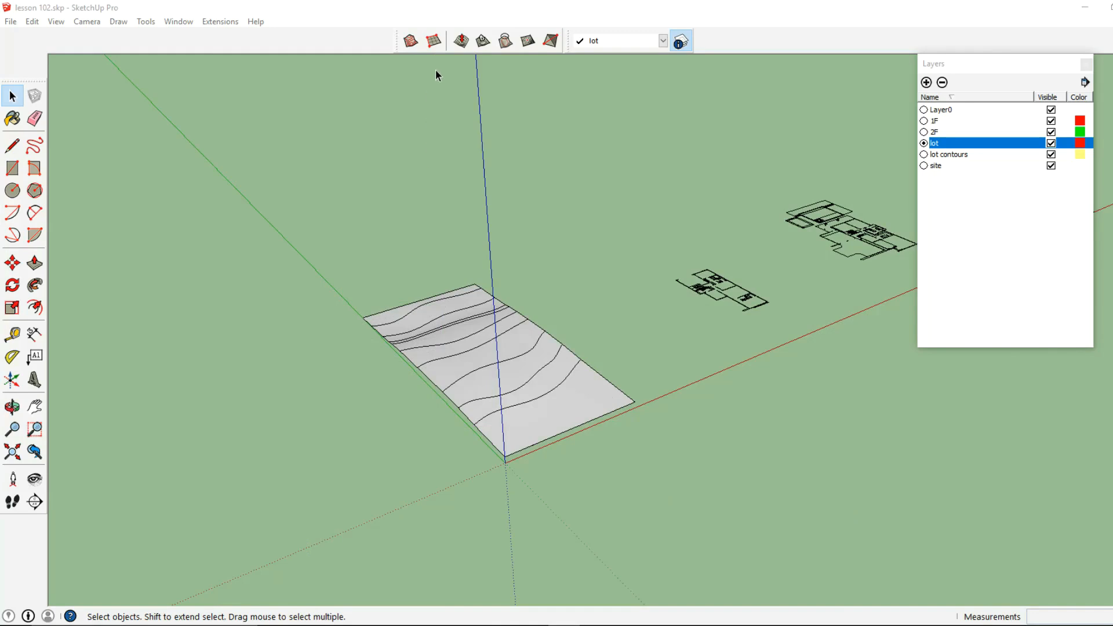
Create a From Scratch sandbox grid beside the terrain with 10' spacing, about 241' long along the green axis
click(432, 51)
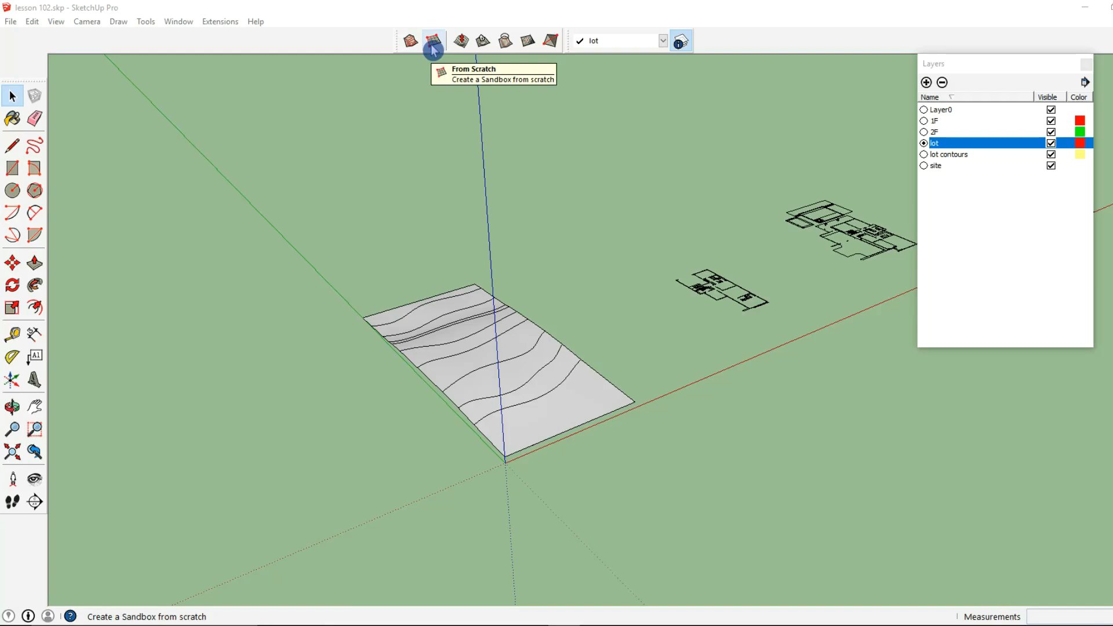
click(433, 50)
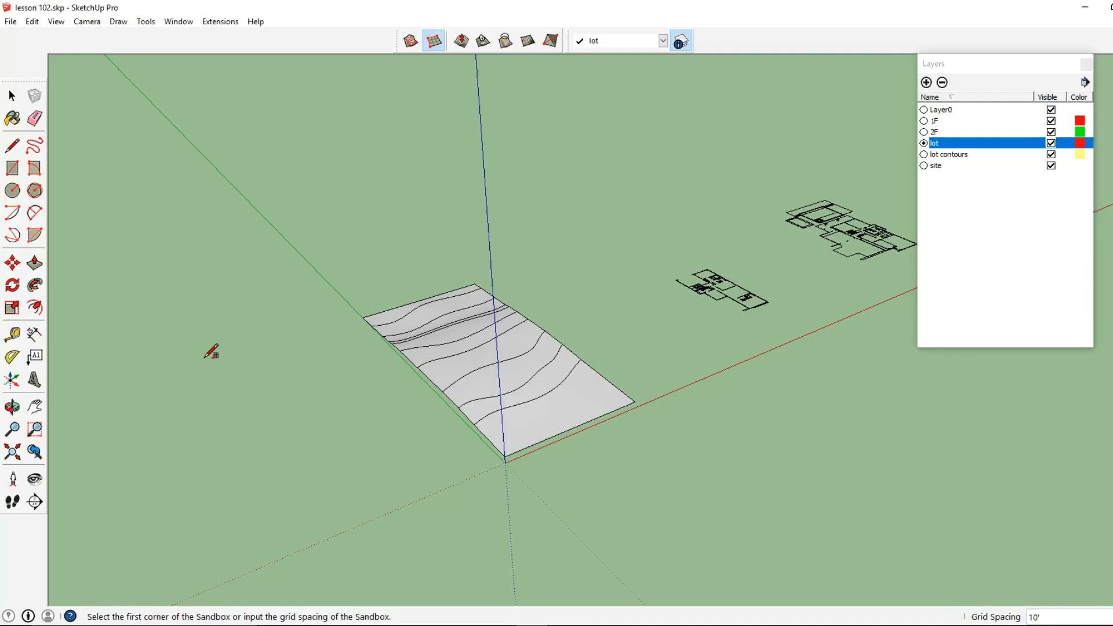
click(205, 356)
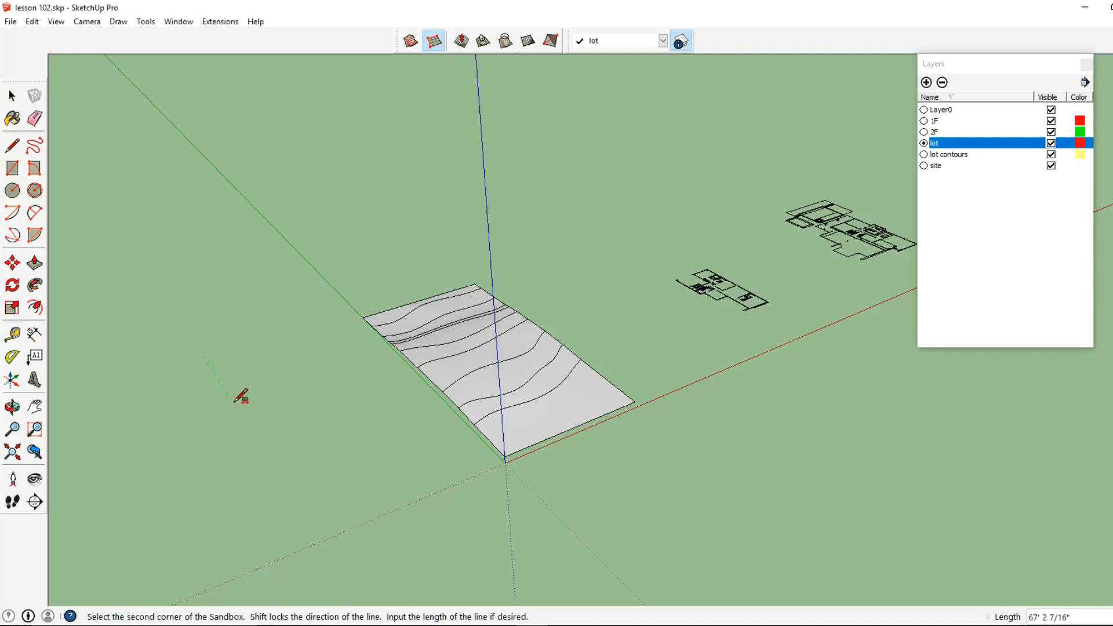
click(322, 539)
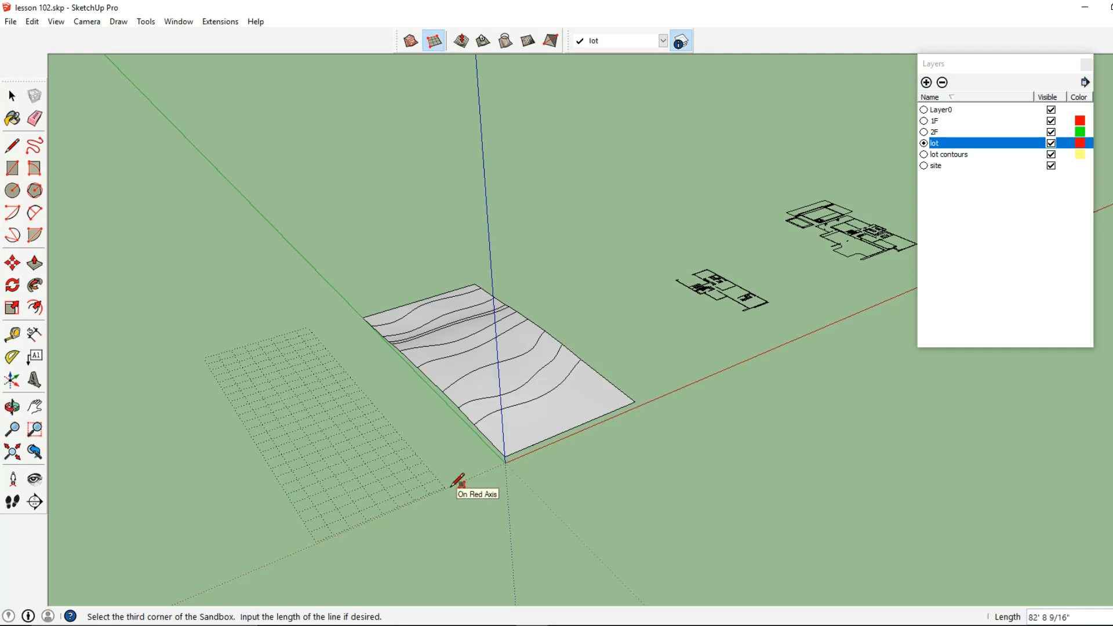
click(473, 471)
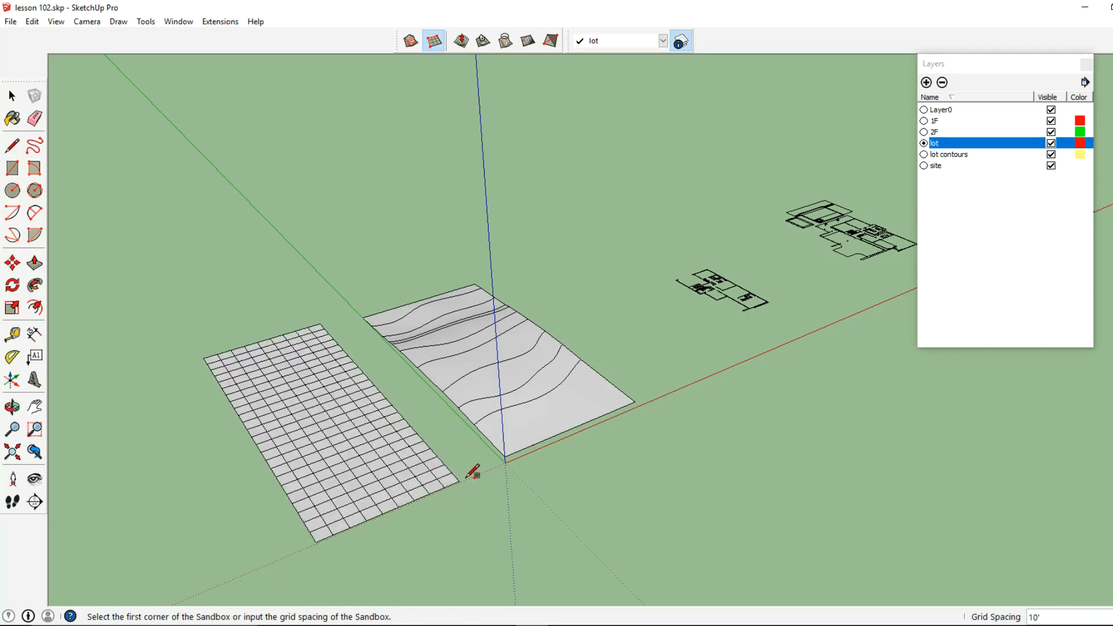
Move the sandbox grid from its outer front corner to the origin, about 121' 10 1/2" onto the contour terrain
click(12, 99)
mouse_move(279, 406)
shift+middle_down()
mouse_move(702, 388)
mouse_move(384, 443)
shift+middle_up()
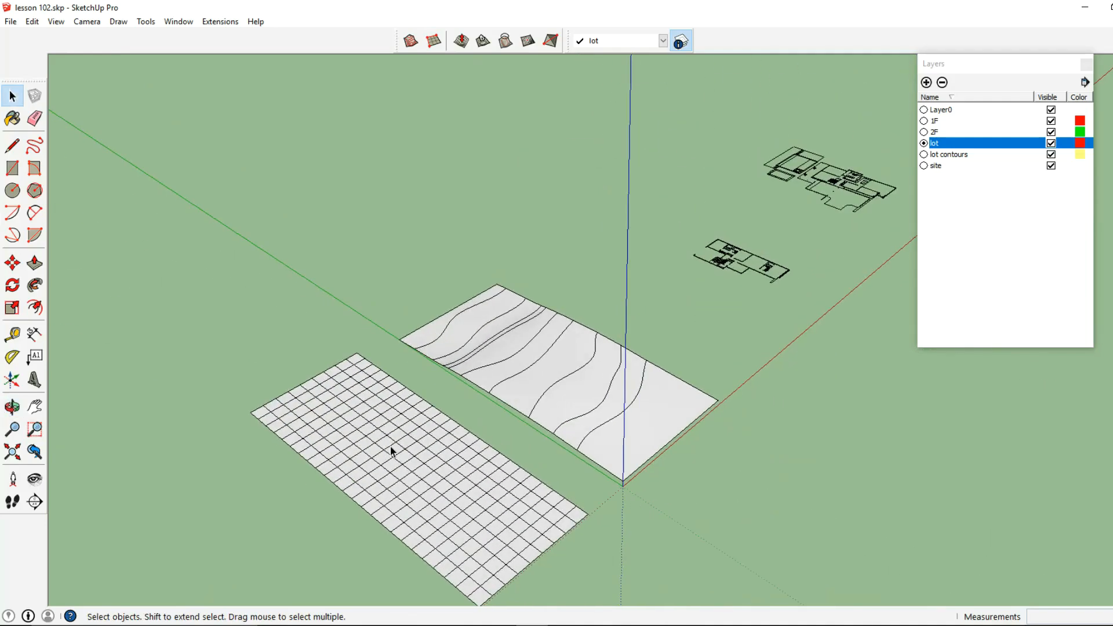
click(390, 447)
mouse_move(403, 445)
middle_down()
mouse_move(413, 442)
mouse_move(385, 442)
mouse_move(400, 434)
middle_up()
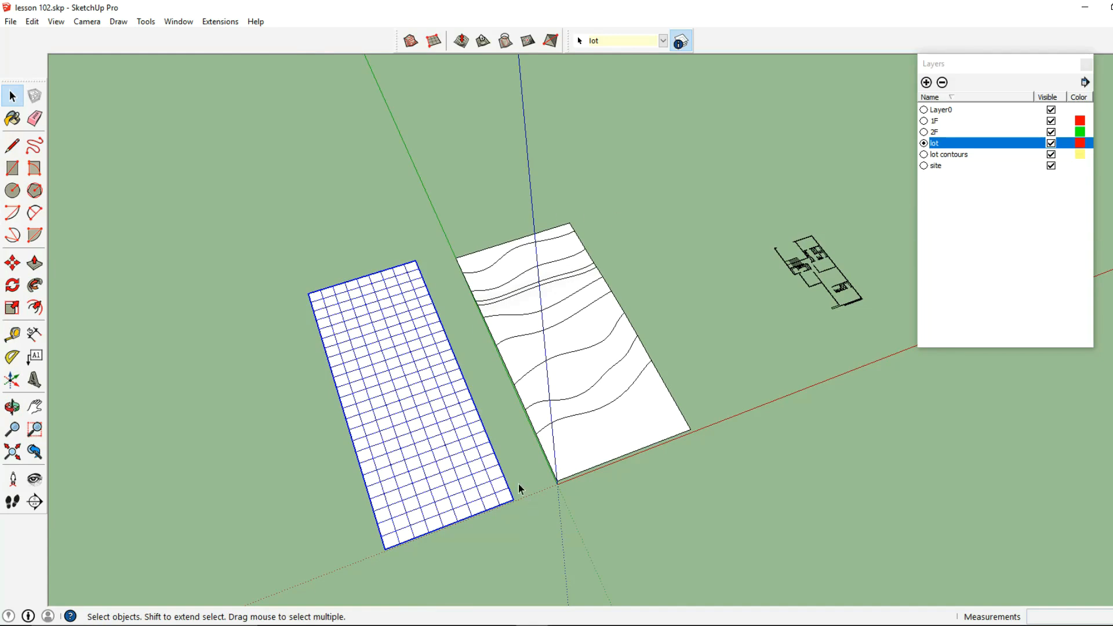
click(12, 263)
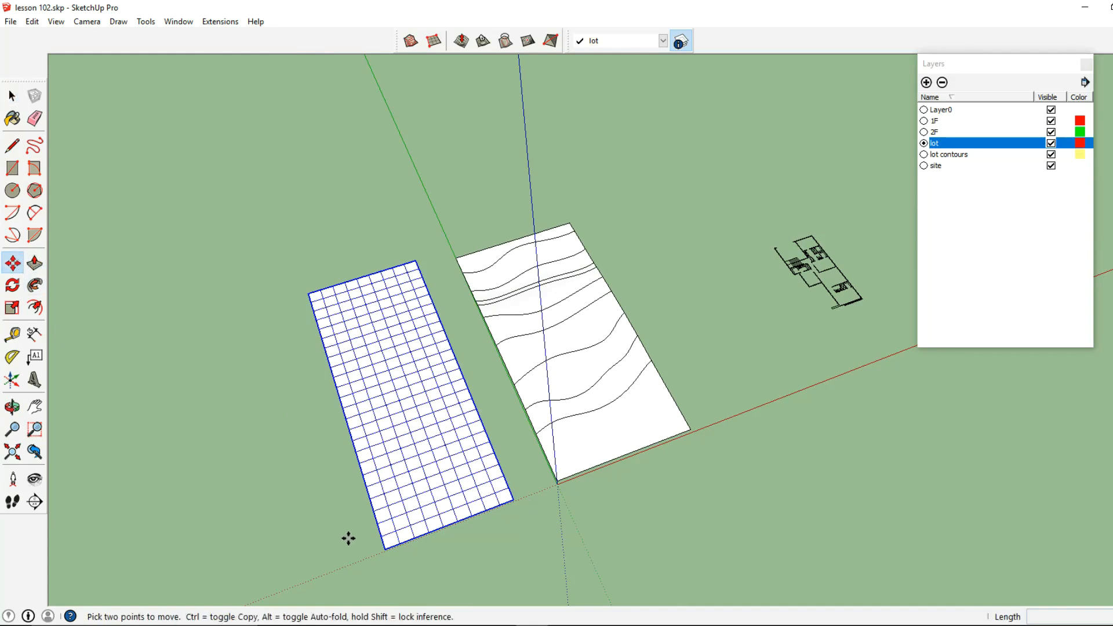
click(385, 550)
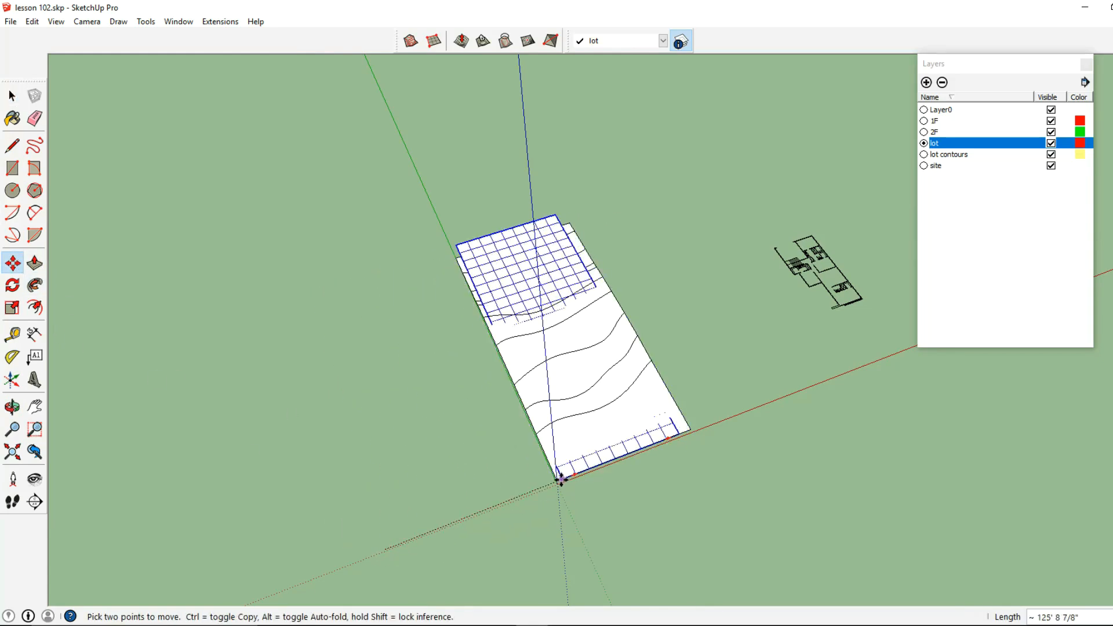
click(555, 482)
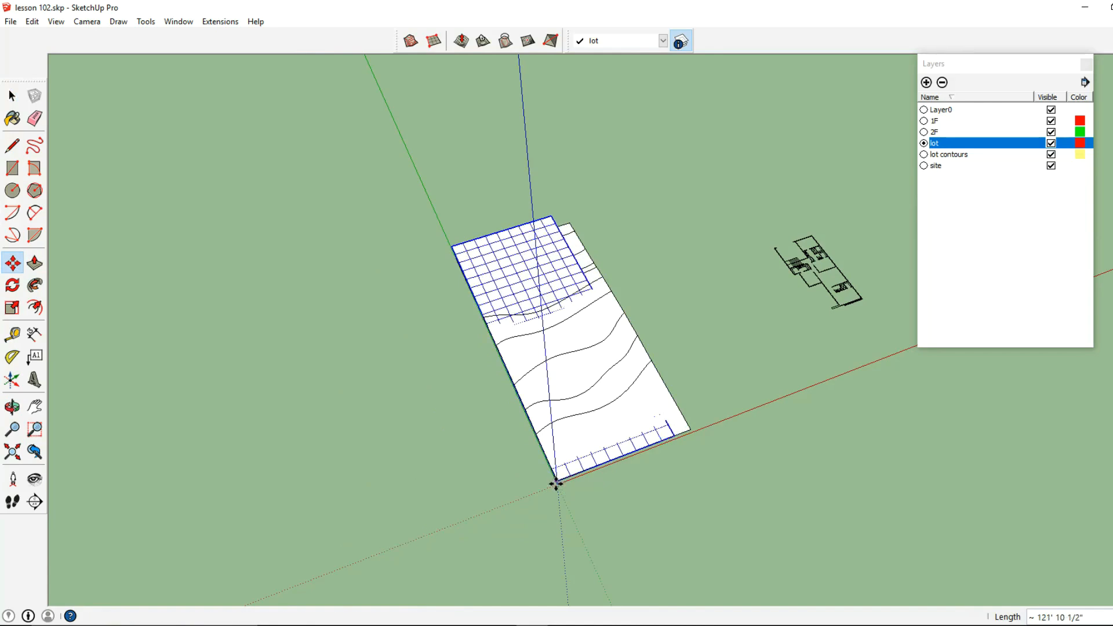
Scale the grid along its length by about 0.96 so its far end matches the end of the terrain
click(11, 309)
drag(606, 314, 652, 360)
middle_drag(644, 357, 496, 321)
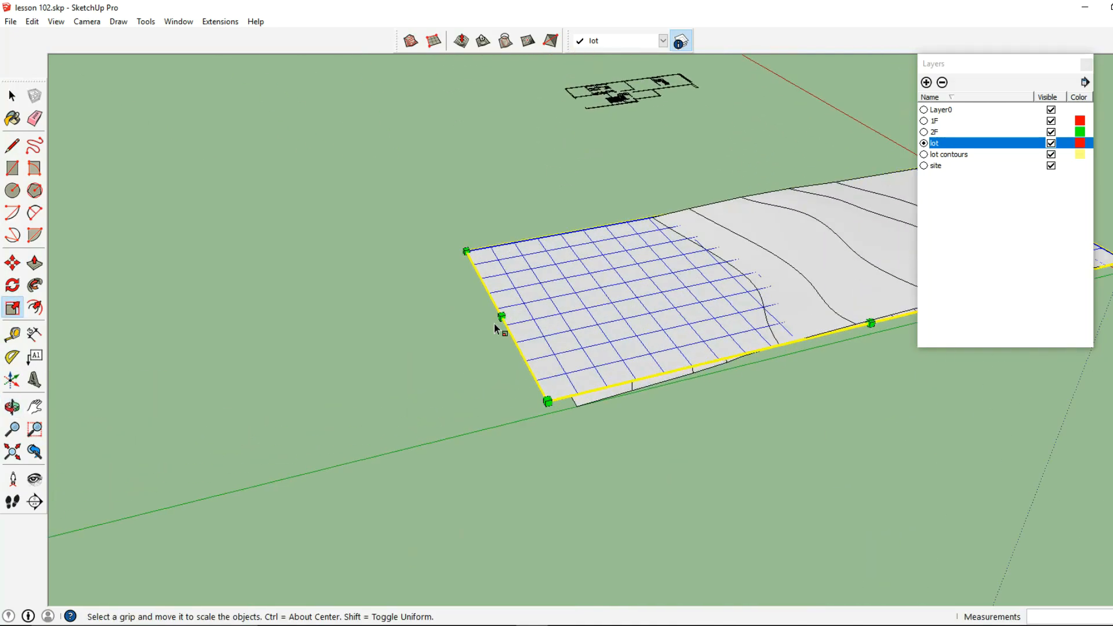
click(500, 317)
drag(498, 318, 578, 406)
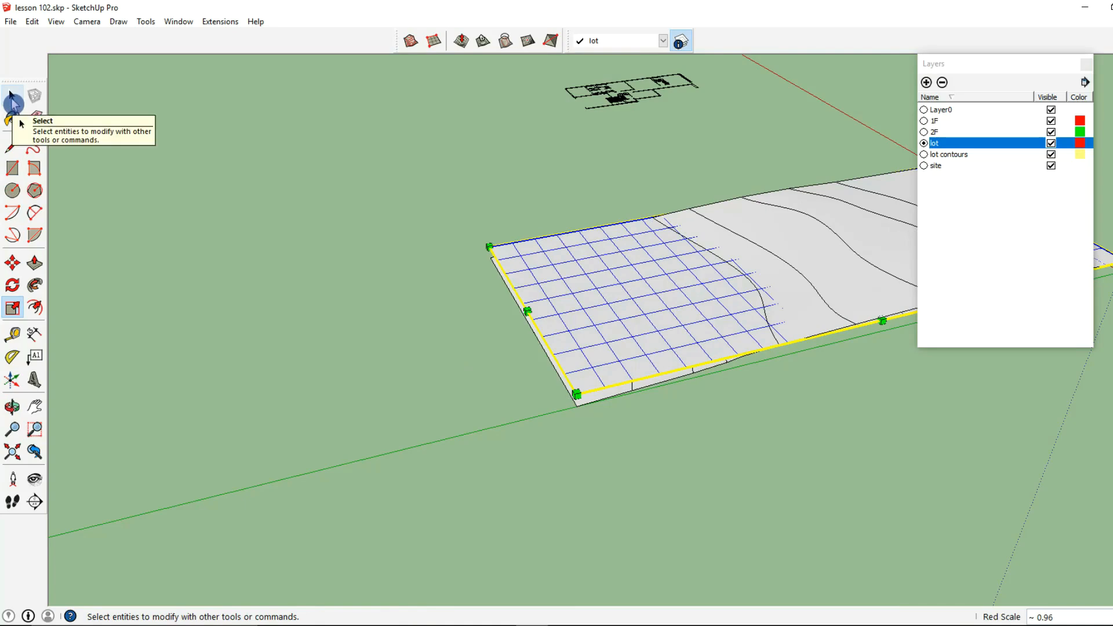
Move the resized grid about 153' off the terrain so it lies beside the lot
click(13, 99)
middle_drag(663, 352, 671, 228)
click(36, 329)
click(13, 263)
drag(635, 228, 279, 249)
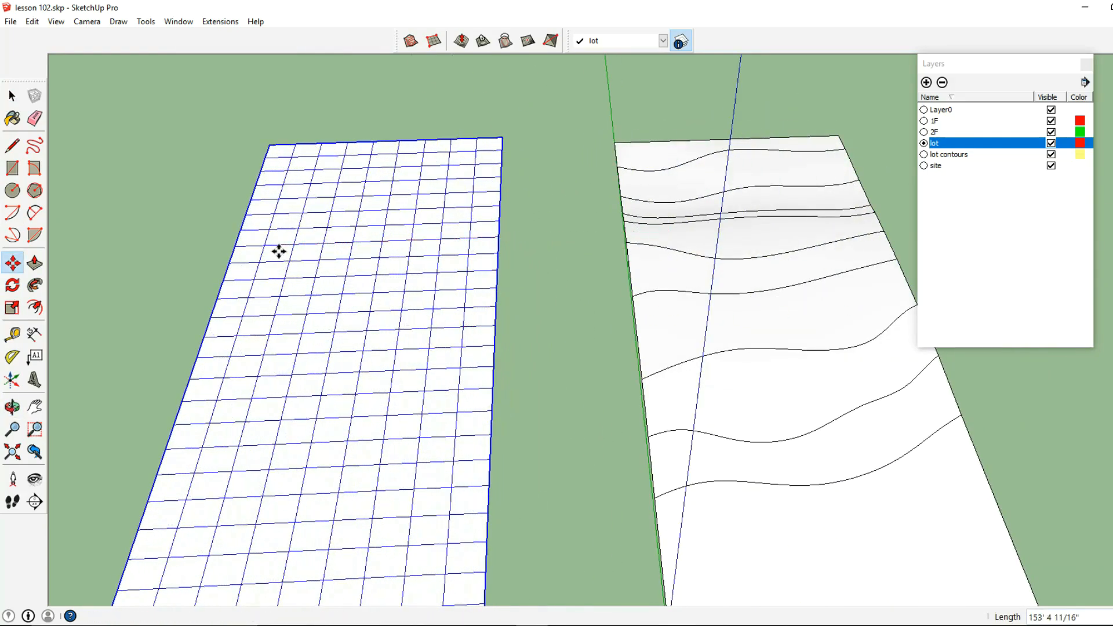
middle_drag(390, 293, 515, 203)
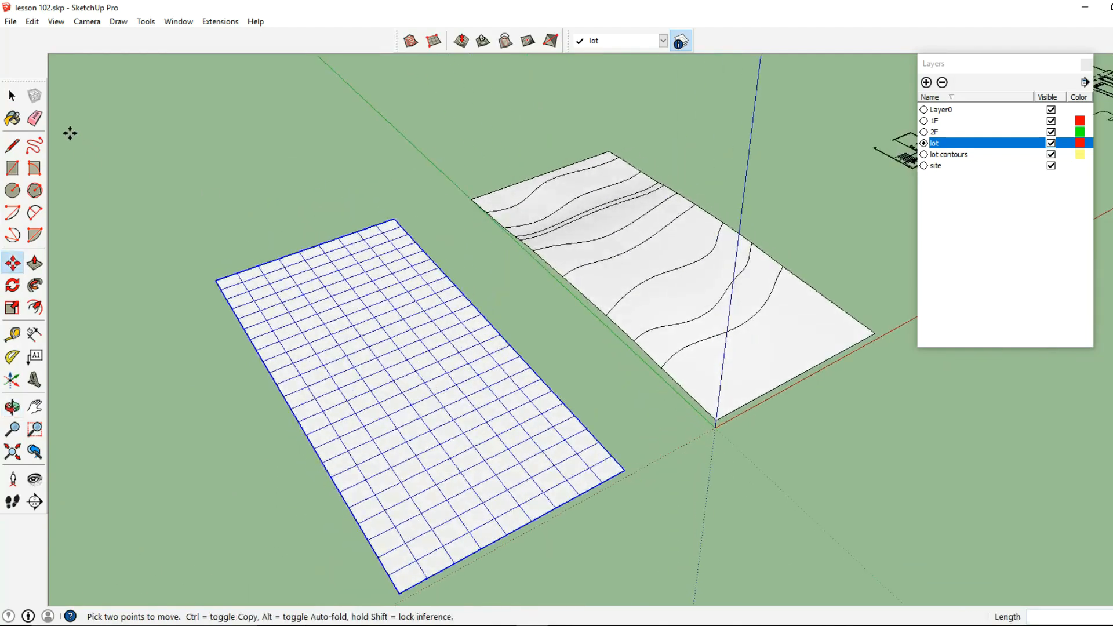
Open the sandbox grid for editing and select the row of edges along its short end nearest the origin
click(17, 100)
scroll(385, 329, down, 3)
middle_drag(395, 346, 429, 362)
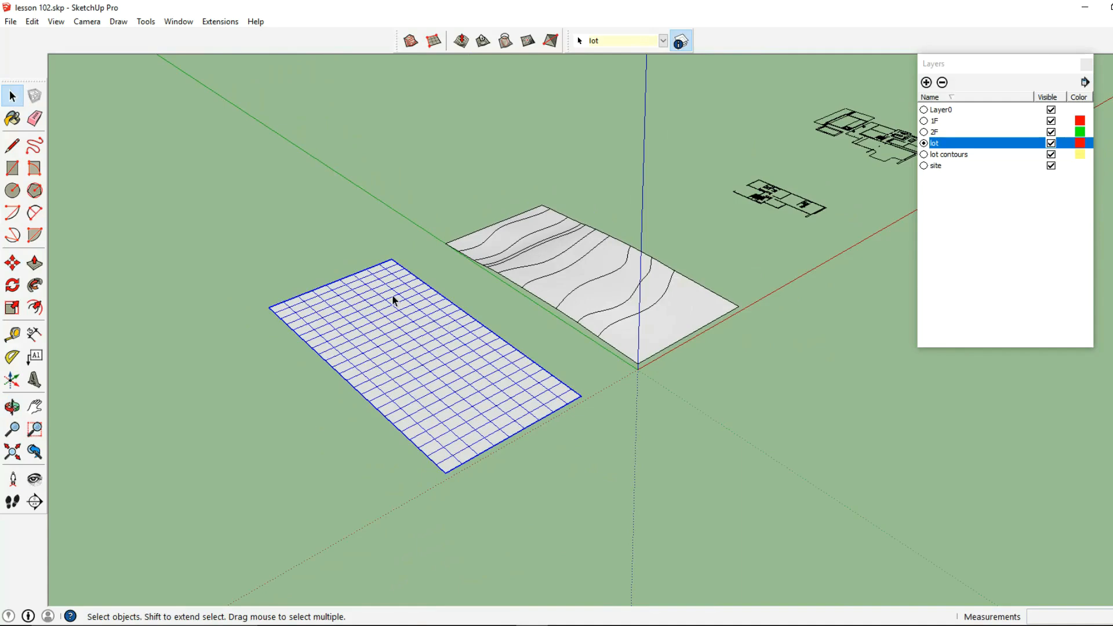
middle_drag(481, 320, 667, 364)
double_click(518, 371)
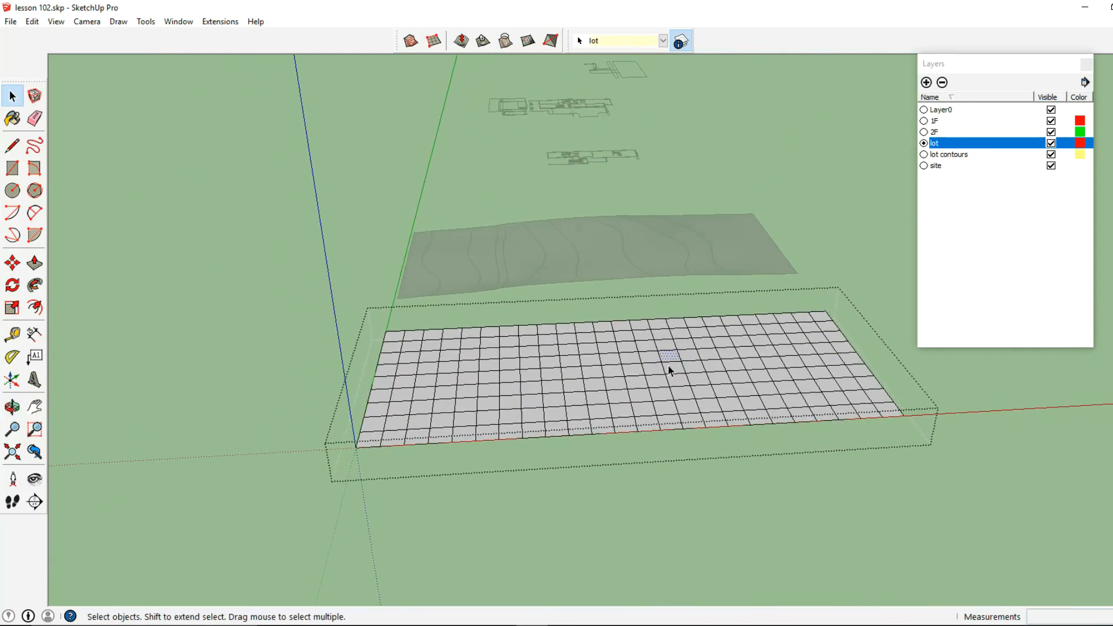
middle_drag(426, 378, 482, 370)
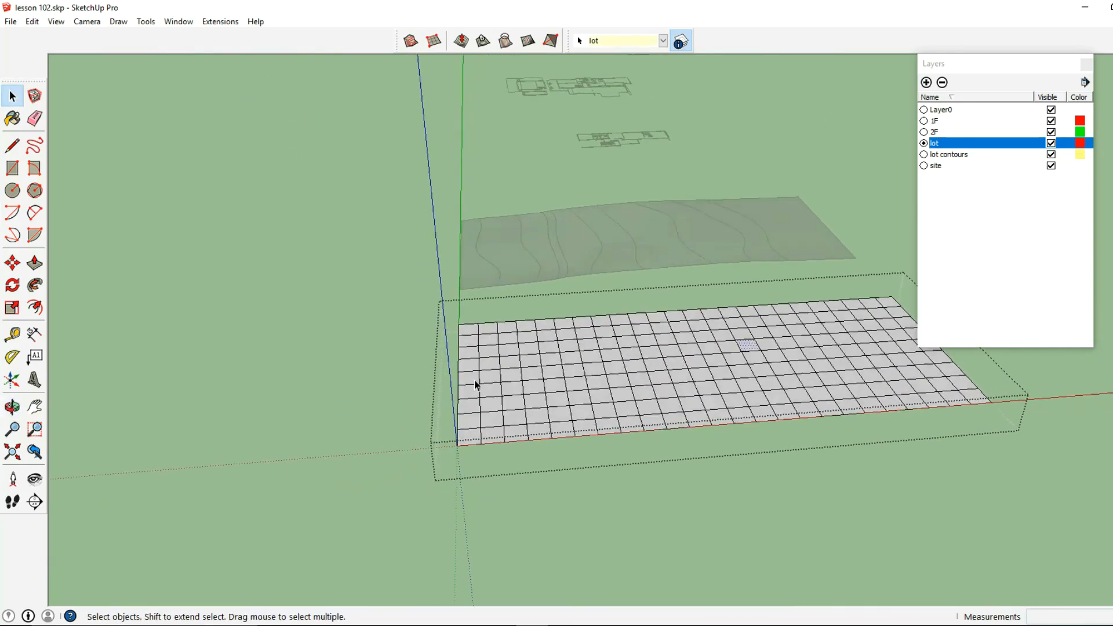
middle_drag(425, 446, 405, 497)
drag(405, 497, 457, 337)
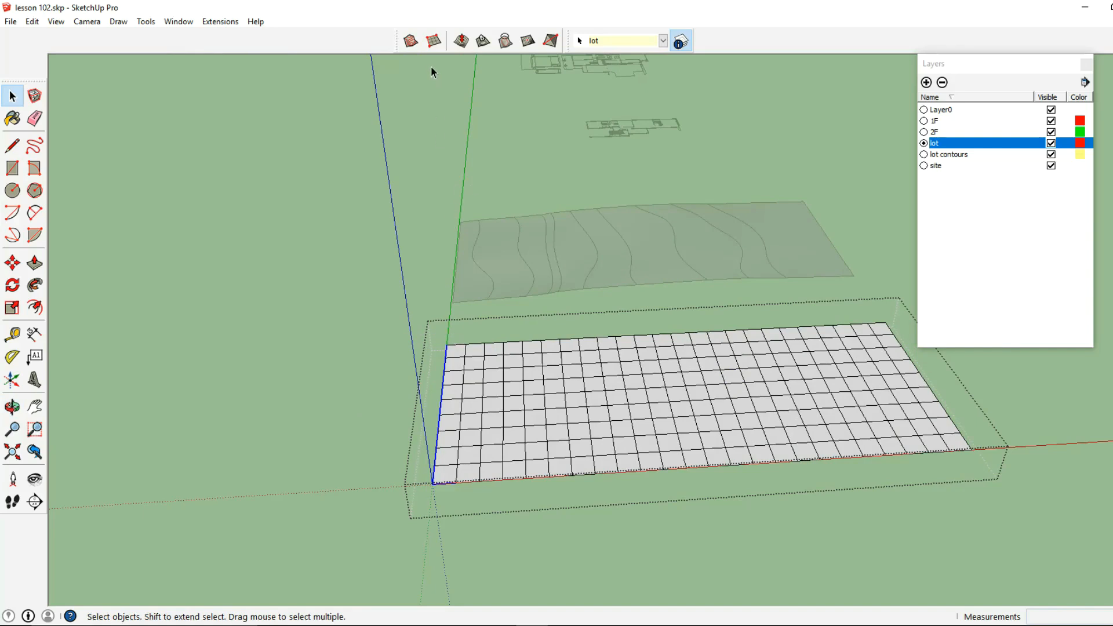
Lower the selected end of the grid by 5' using Smoove with a 30' radius
click(462, 41)
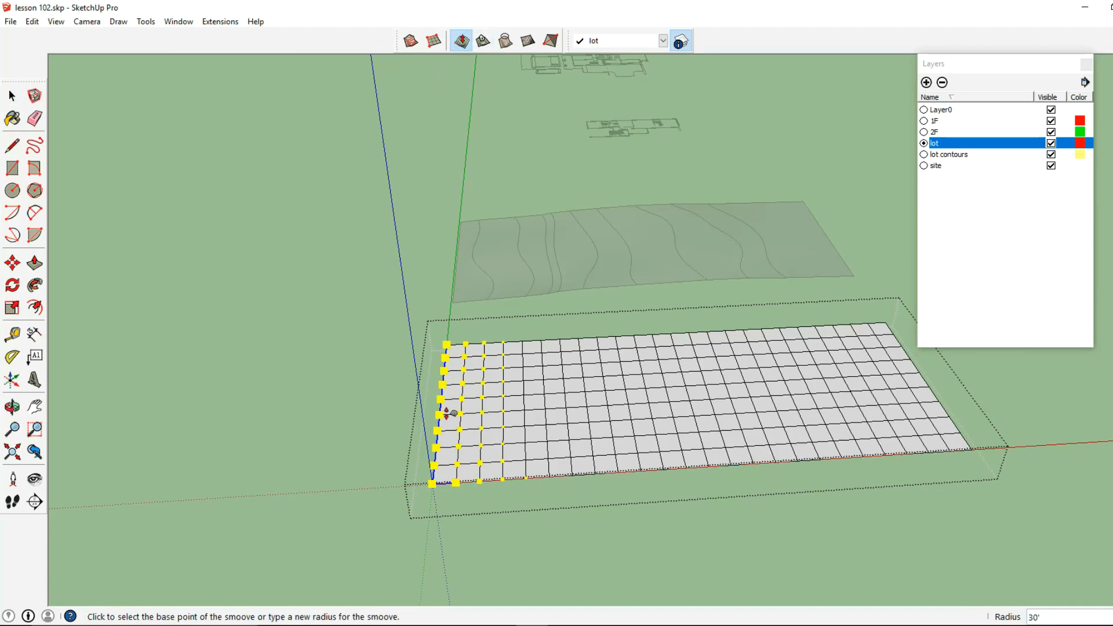
middle_drag(447, 413, 470, 335)
click(474, 335)
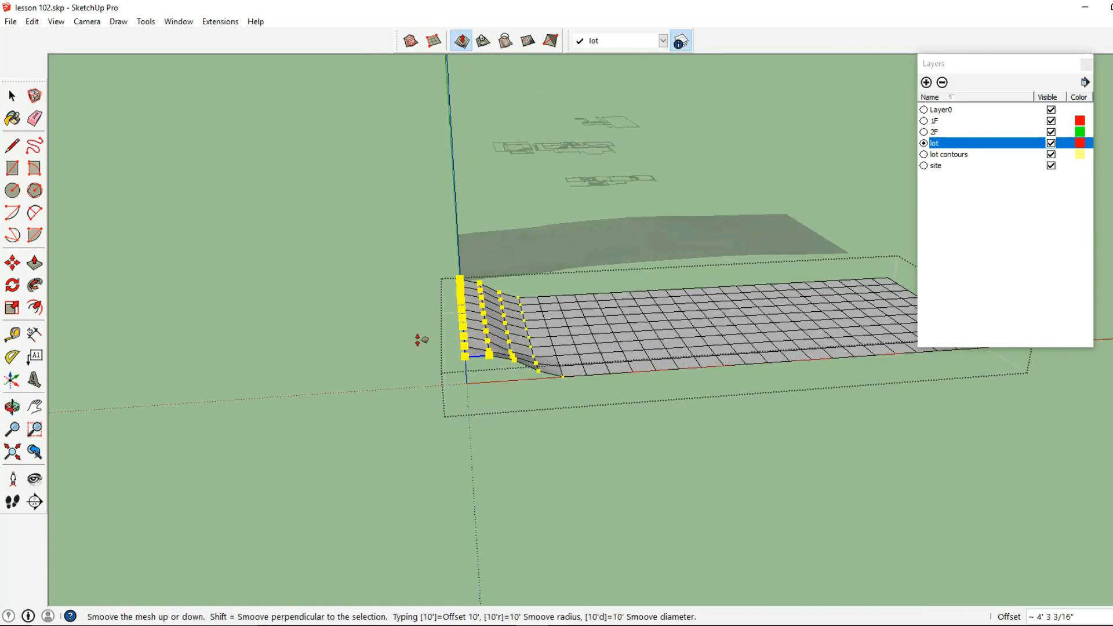
middle_drag(412, 377, 484, 305)
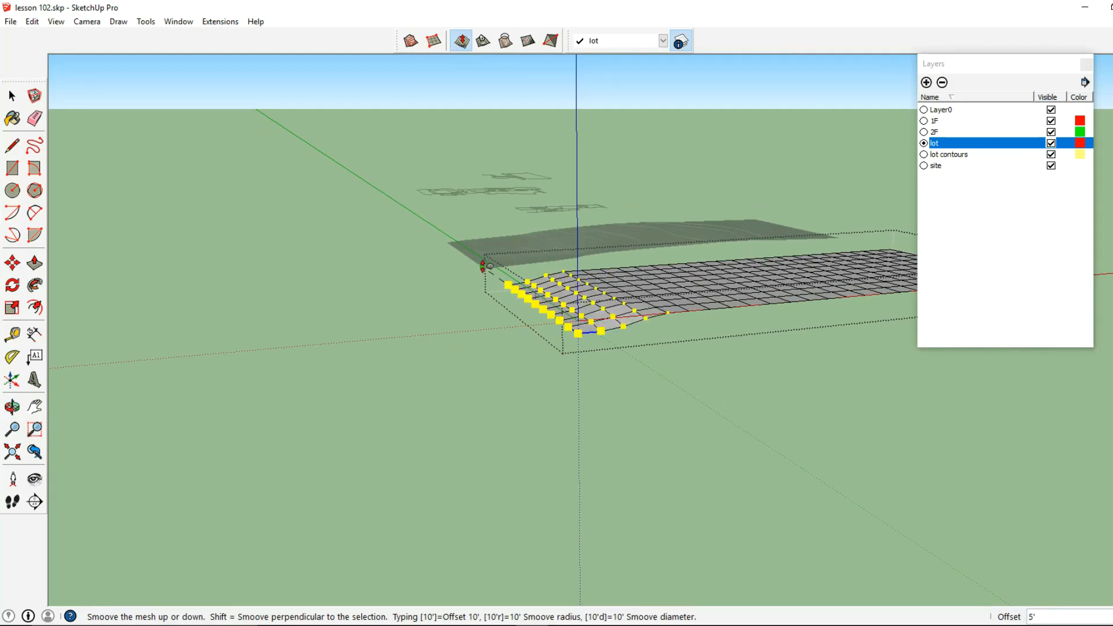
click(490, 265)
Select the grid line two cells in from the lowered end and Smoove it down about 2' 7"
middle_drag(489, 266, 347, 350)
click(12, 96)
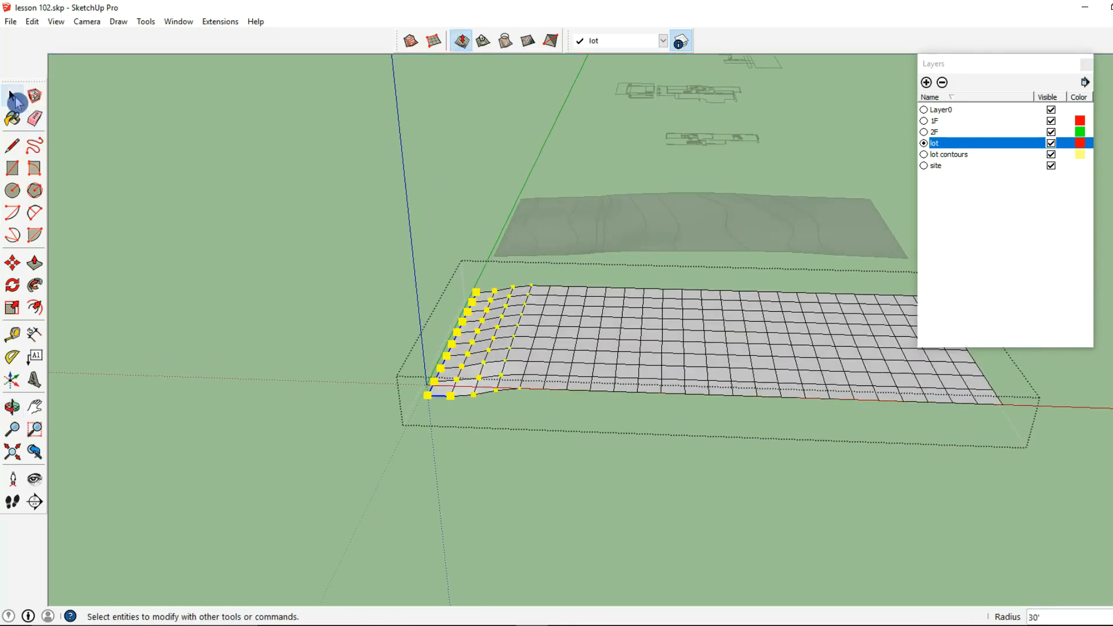
middle_drag(492, 273, 548, 376)
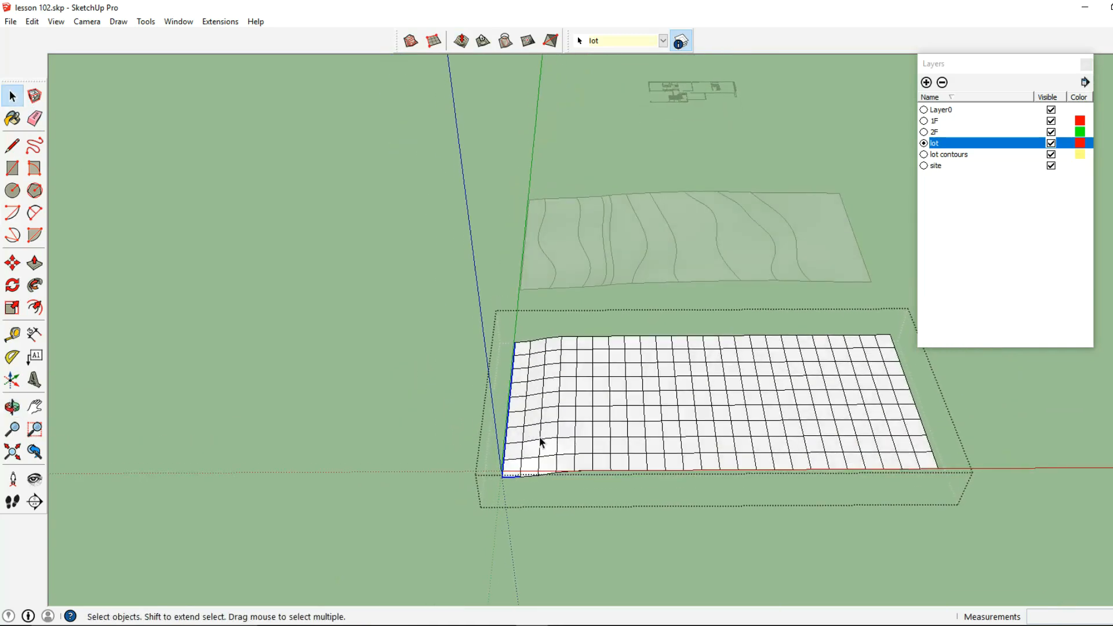
middle_drag(537, 438, 547, 395)
drag(536, 483, 557, 332)
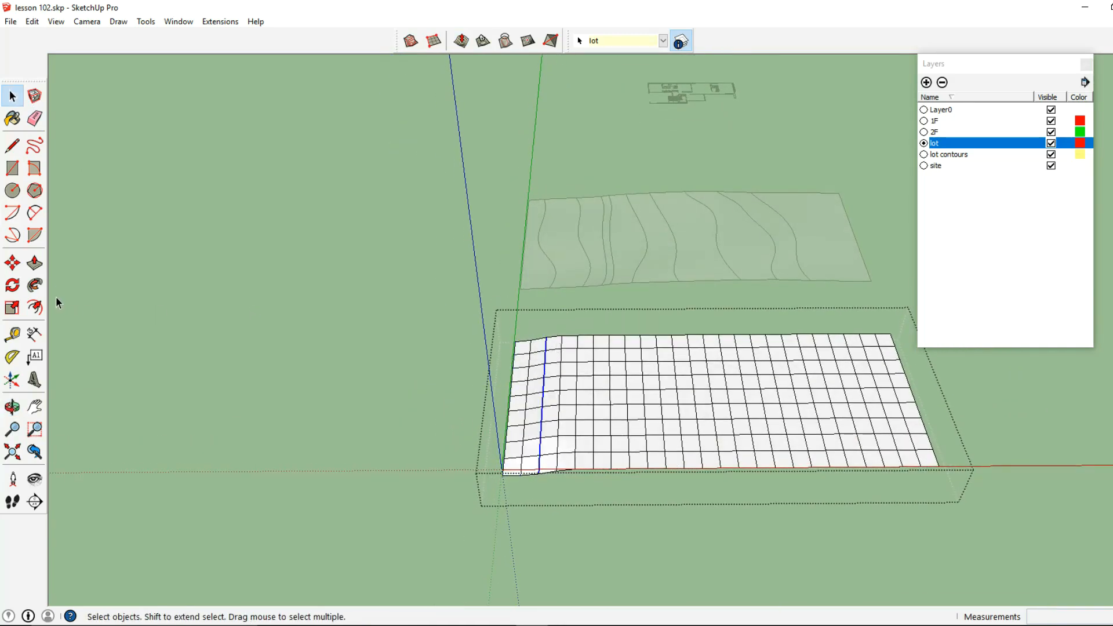
click(470, 45)
middle_drag(547, 280, 581, 306)
click(620, 303)
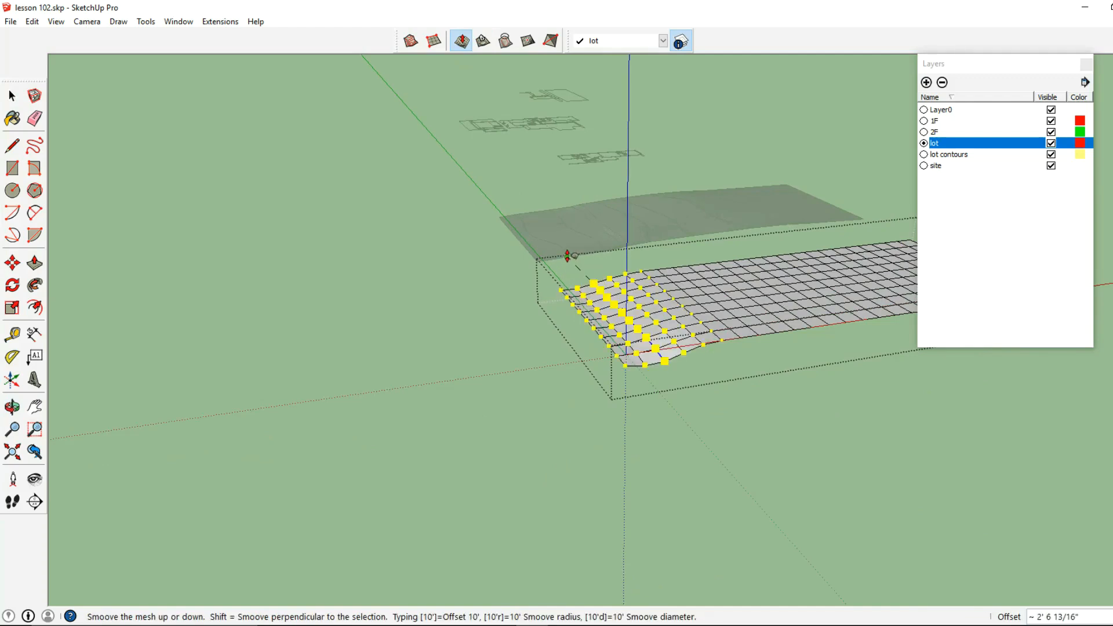
click(567, 255)
Select the fifth strip of cells from the lowered end and Smoove it by about 2' 7 1/2"
click(12, 97)
middle_drag(548, 293, 560, 426)
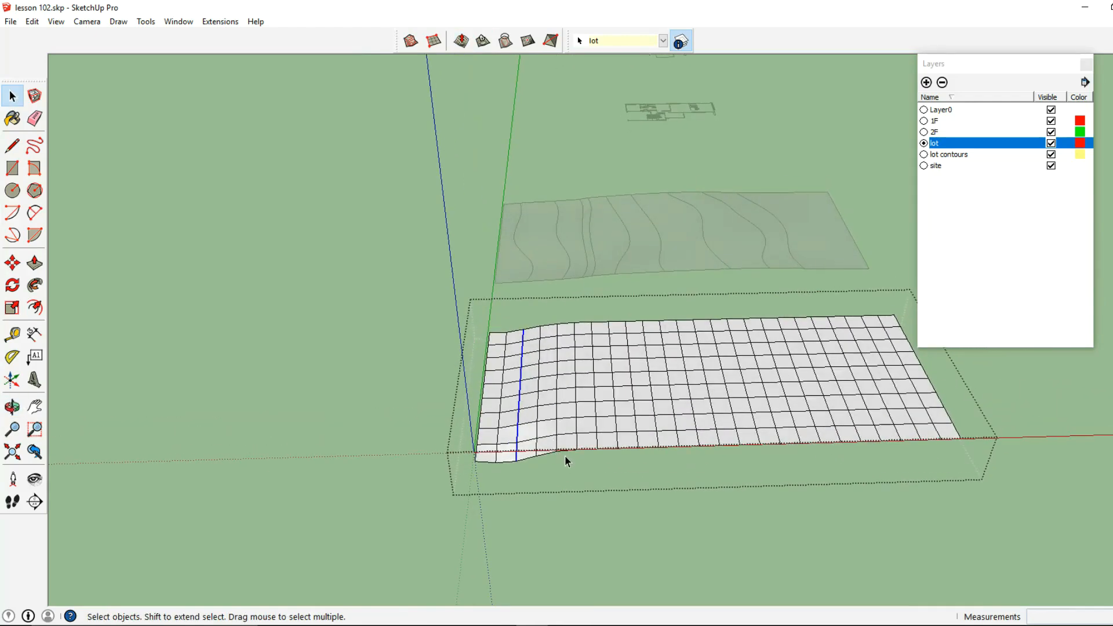
drag(552, 458, 576, 313)
click(461, 40)
middle_drag(574, 324, 771, 339)
click(597, 263)
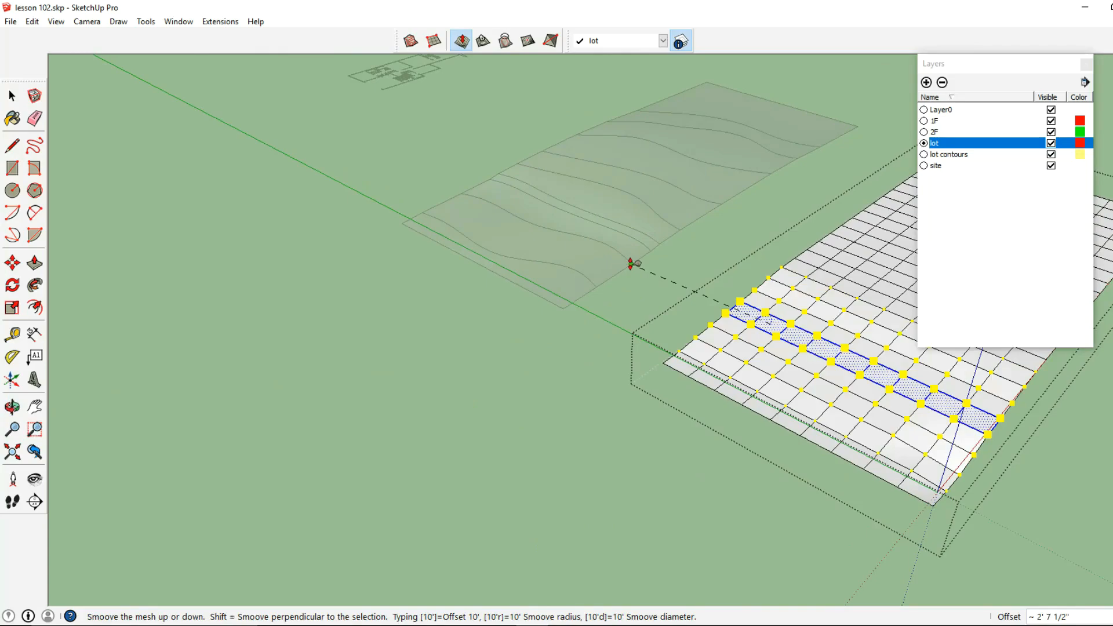
click(629, 263)
Select the grid line eight cells in from the lowered end and adjust its height slightly with Smoove
middle_drag(746, 266, 631, 260)
click(18, 98)
middle_drag(556, 215, 605, 256)
drag(628, 484, 660, 312)
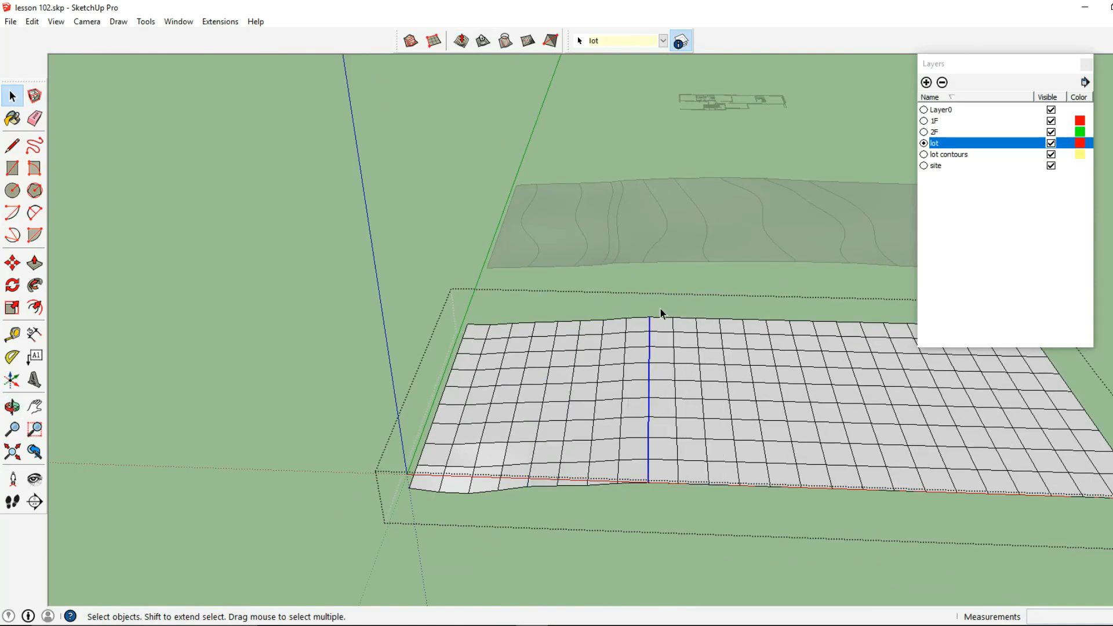
click(461, 41)
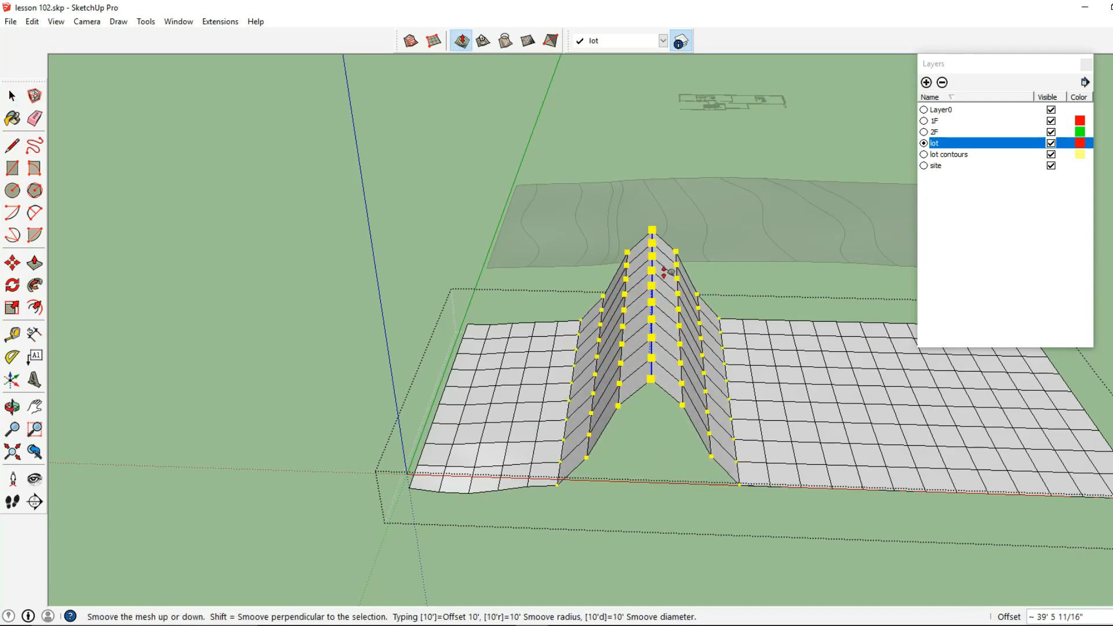
middle_drag(666, 273, 800, 290)
click(681, 252)
Select a strip of cells just past the middle of the grid and Smoove it up about 2'
middle_drag(682, 250, 232, 301)
click(12, 97)
middle_drag(302, 348, 350, 261)
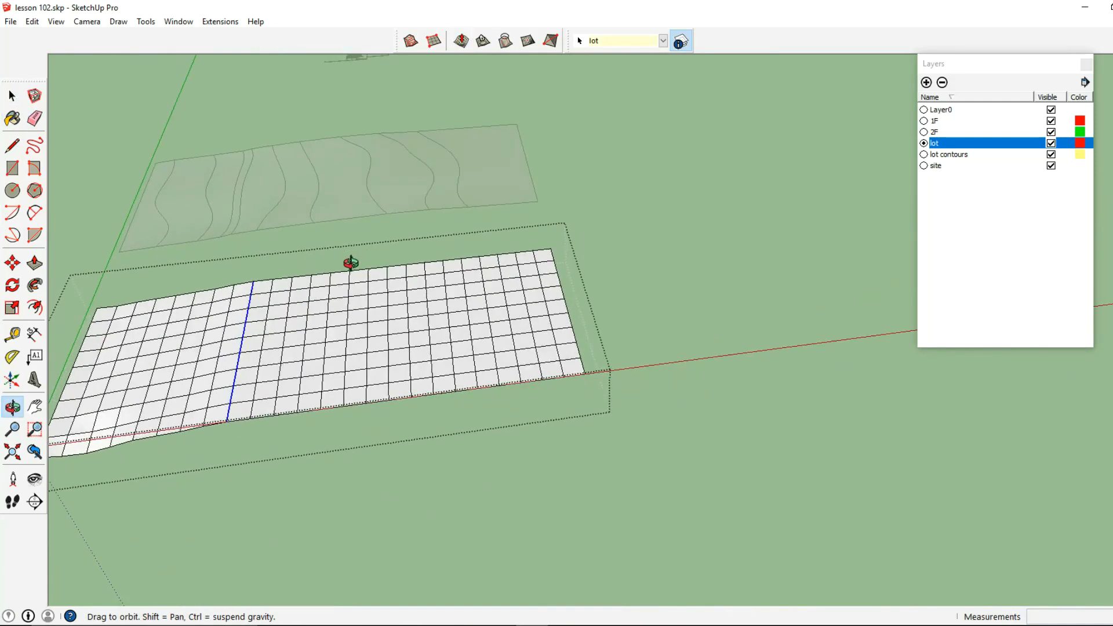
drag(394, 305, 408, 267)
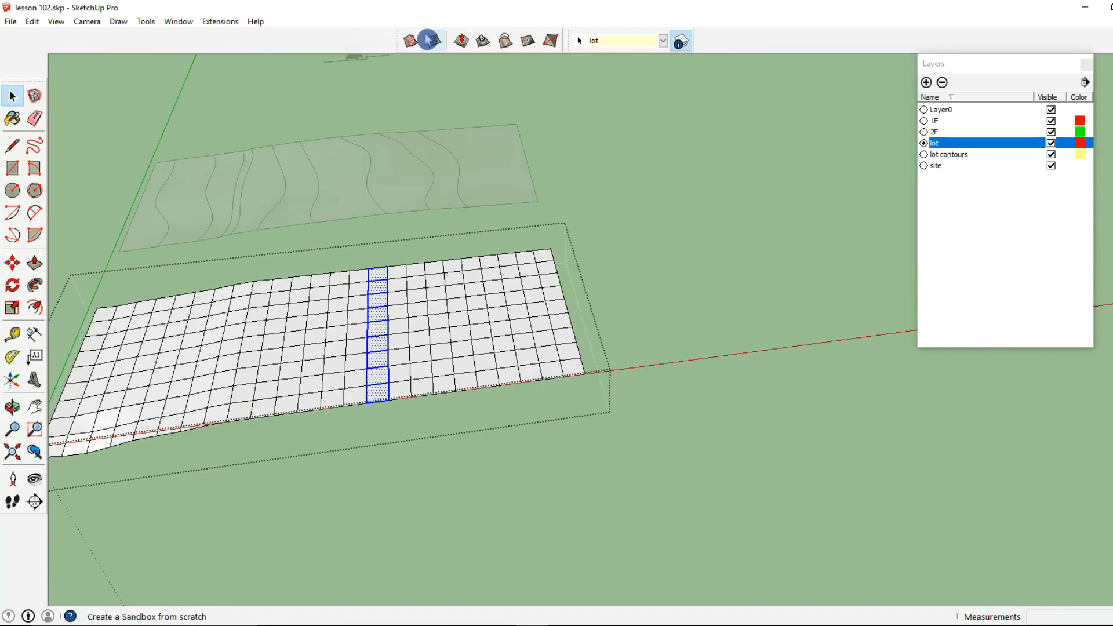
click(460, 41)
middle_drag(444, 99, 539, 347)
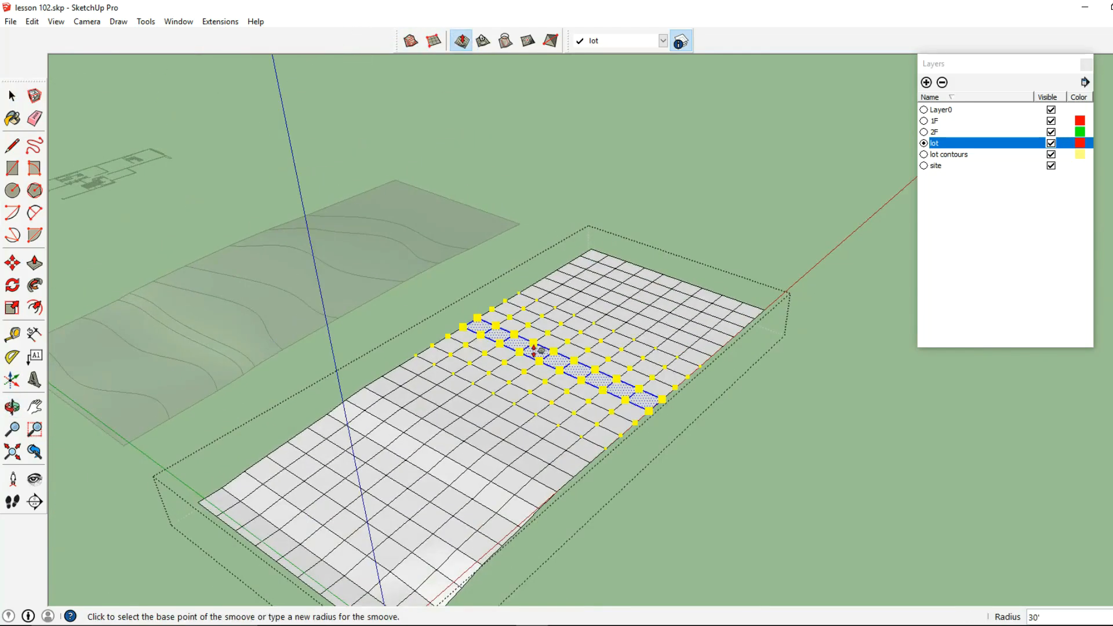
click(539, 348)
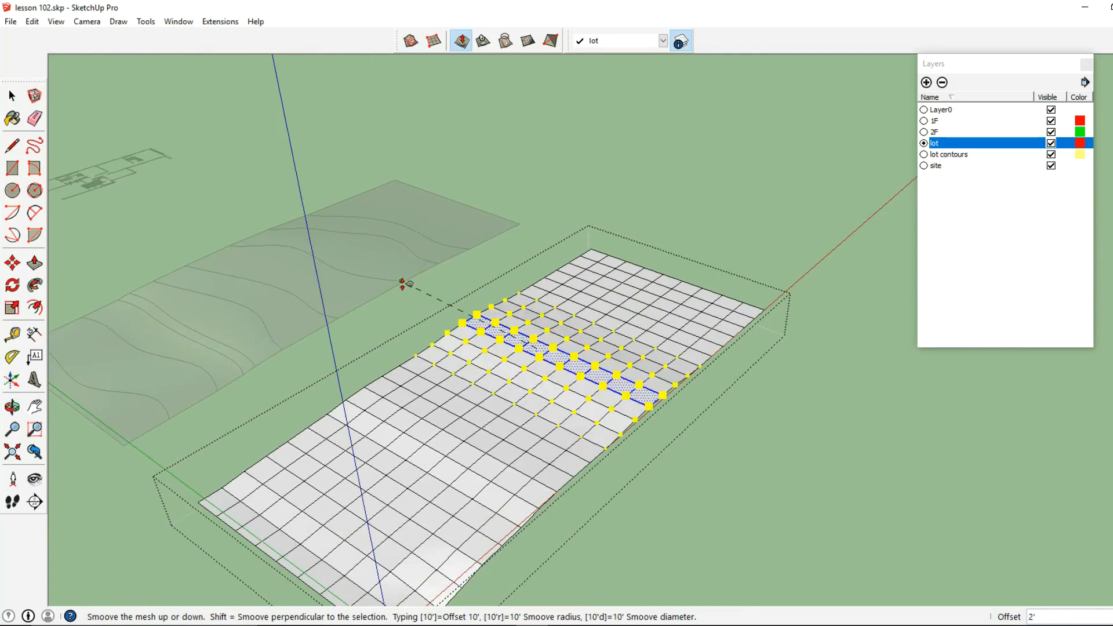
click(416, 286)
Select a strip of cells a few rows before the grid's far end and adjust its height slightly with Smoove
click(12, 96)
middle_drag(267, 244, 500, 361)
drag(485, 388, 533, 234)
drag(495, 393, 533, 243)
click(461, 41)
middle_drag(507, 231, 570, 282)
click(539, 304)
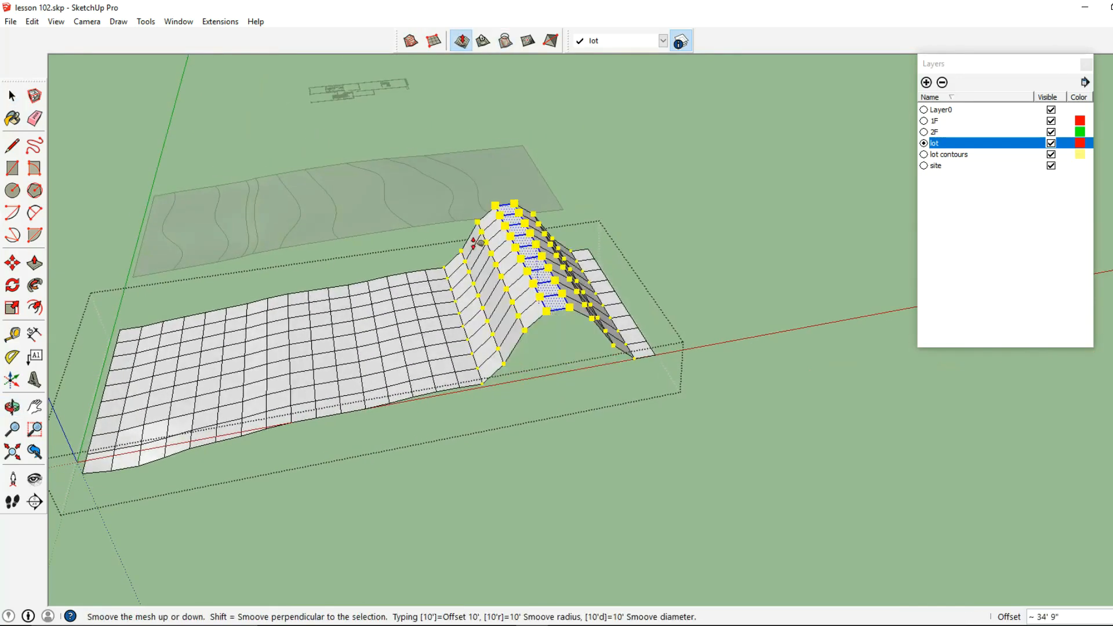
click(457, 226)
Select the last strip of cells at the grid's far end and adjust its height slightly with Smoove at a 30' radius
middle_drag(457, 226, 332, 197)
key(space)
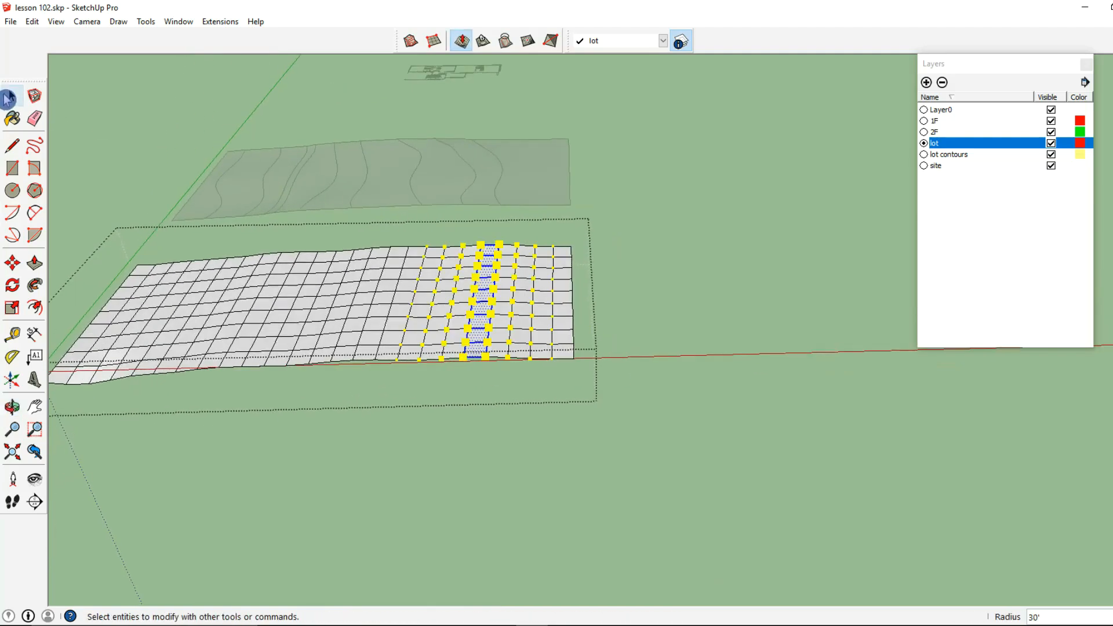
middle_drag(549, 330, 555, 367)
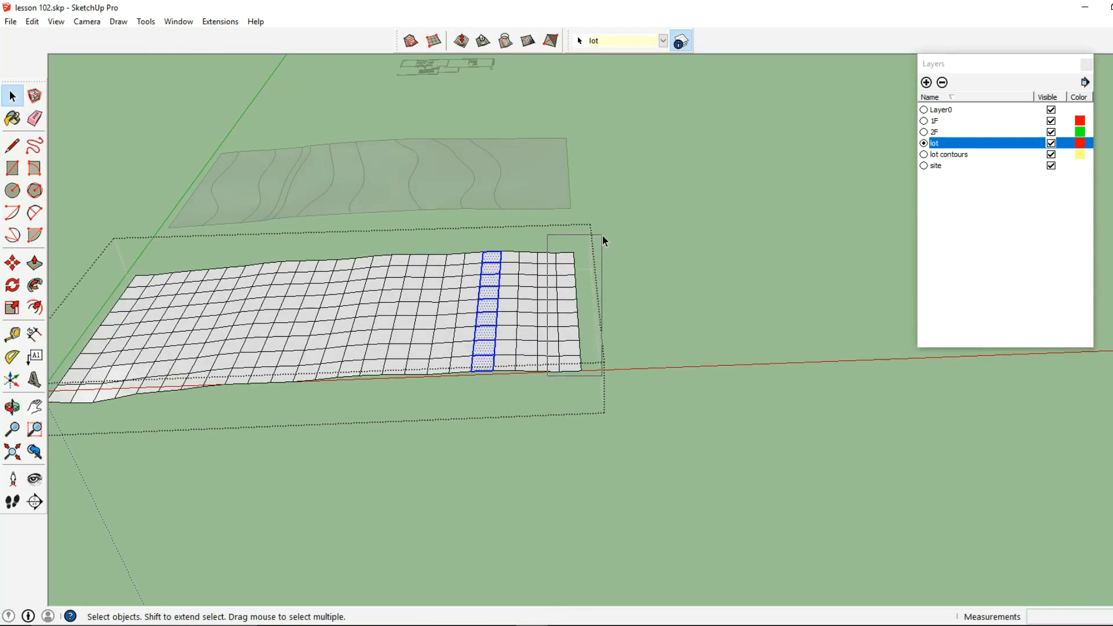
drag(601, 244, 602, 243)
click(461, 41)
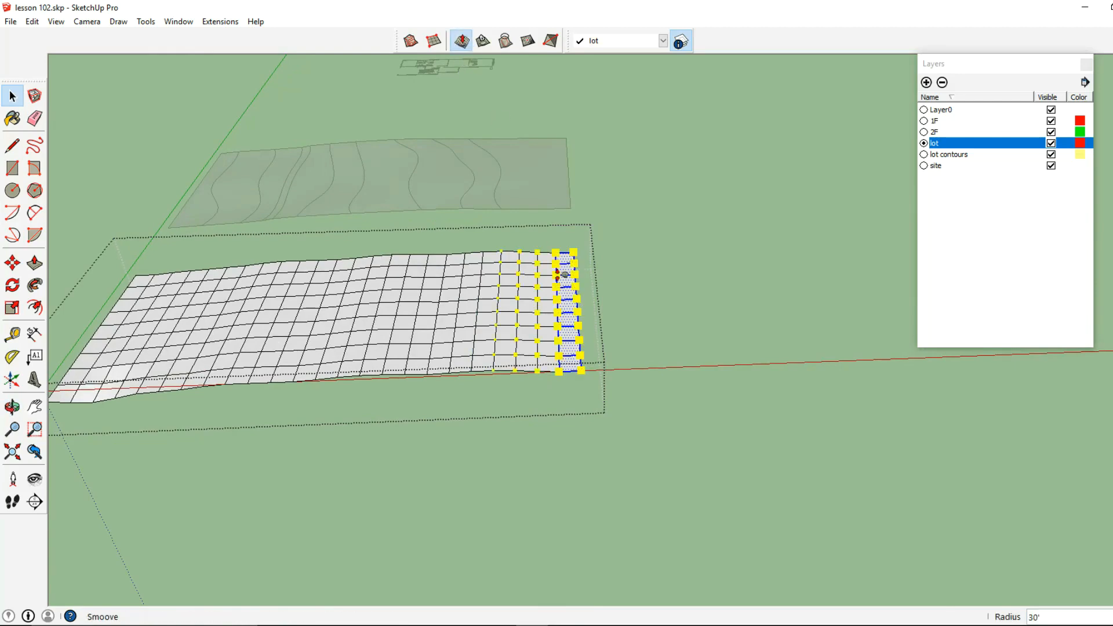
click(584, 307)
middle_drag(586, 213, 694, 244)
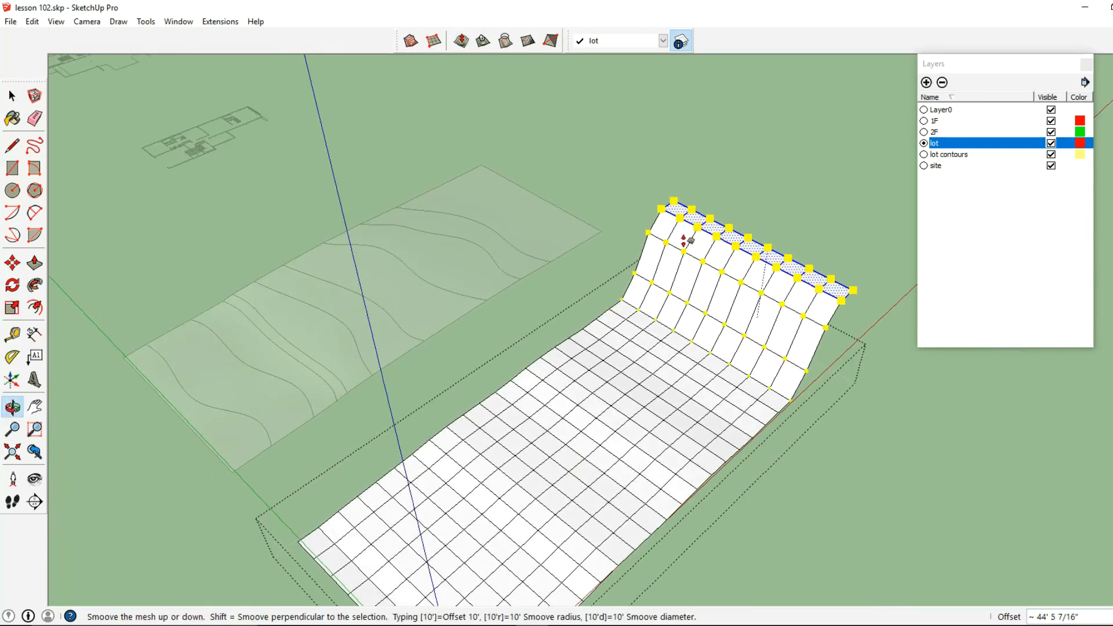
click(603, 235)
click(12, 95)
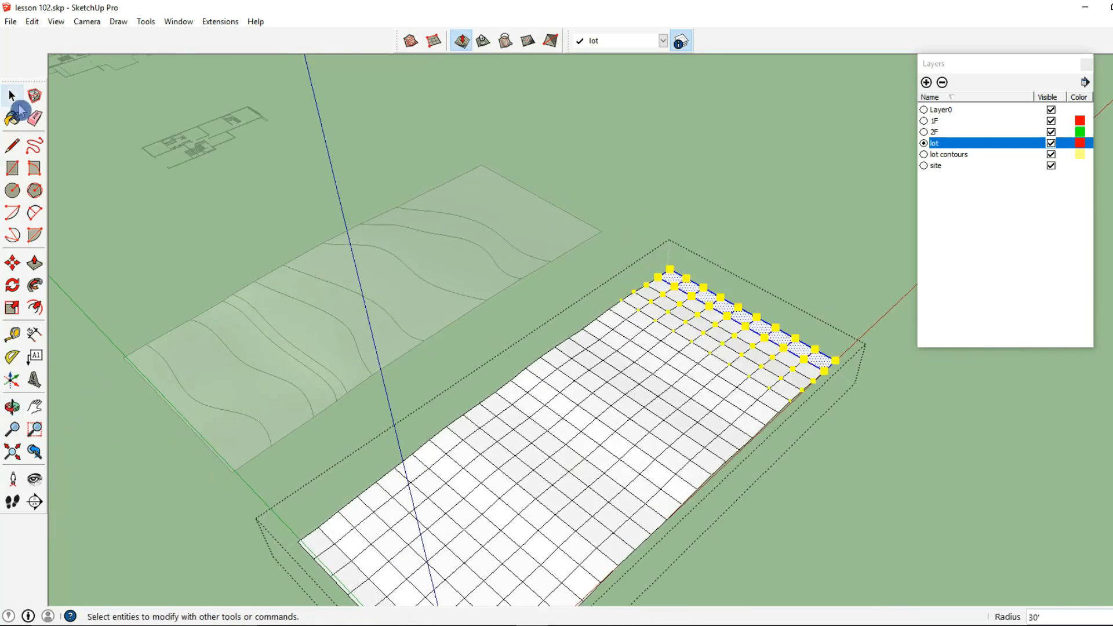
middle_drag(729, 349, 631, 276)
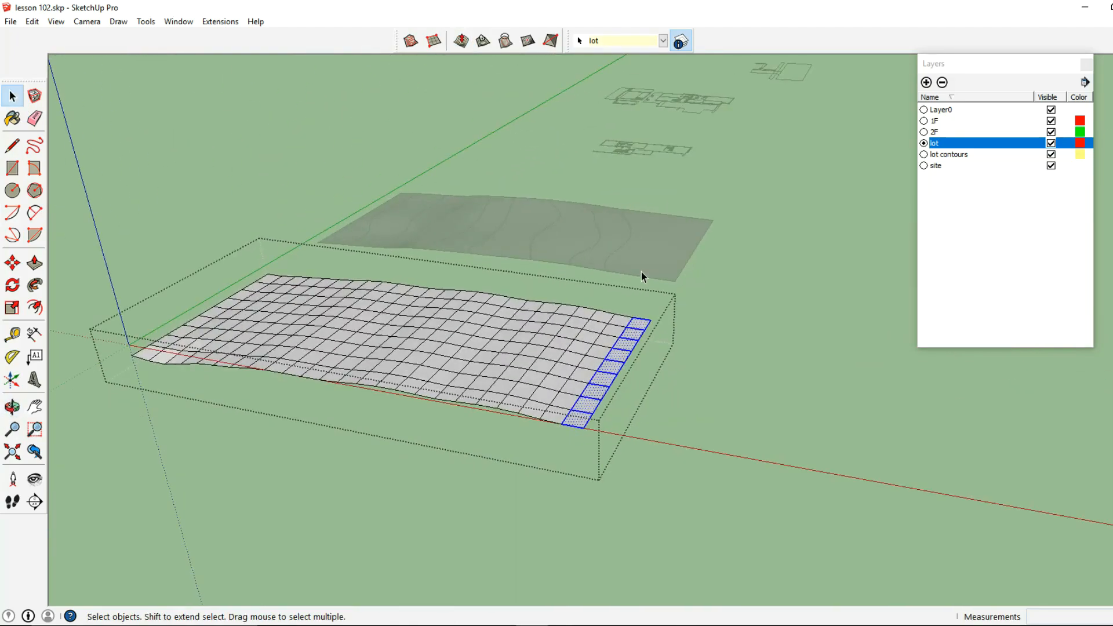
Select the grid line about two-thirds of the way toward the far end and adjust its height slightly with Smoove
middle_drag(602, 351, 680, 315)
click(687, 271)
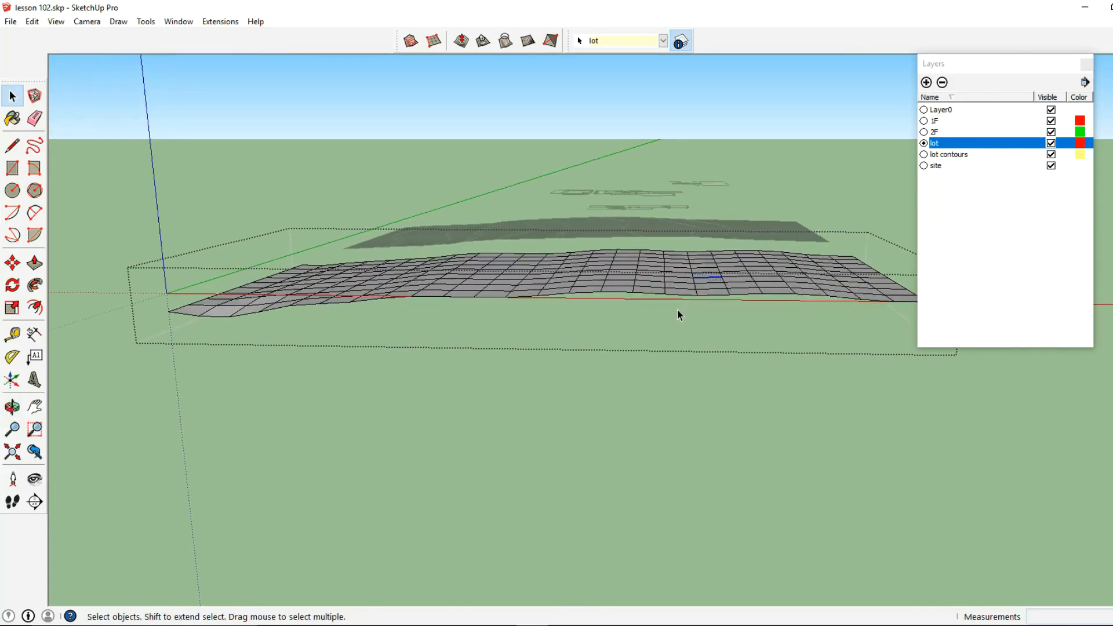
drag(700, 238, 702, 238)
click(462, 43)
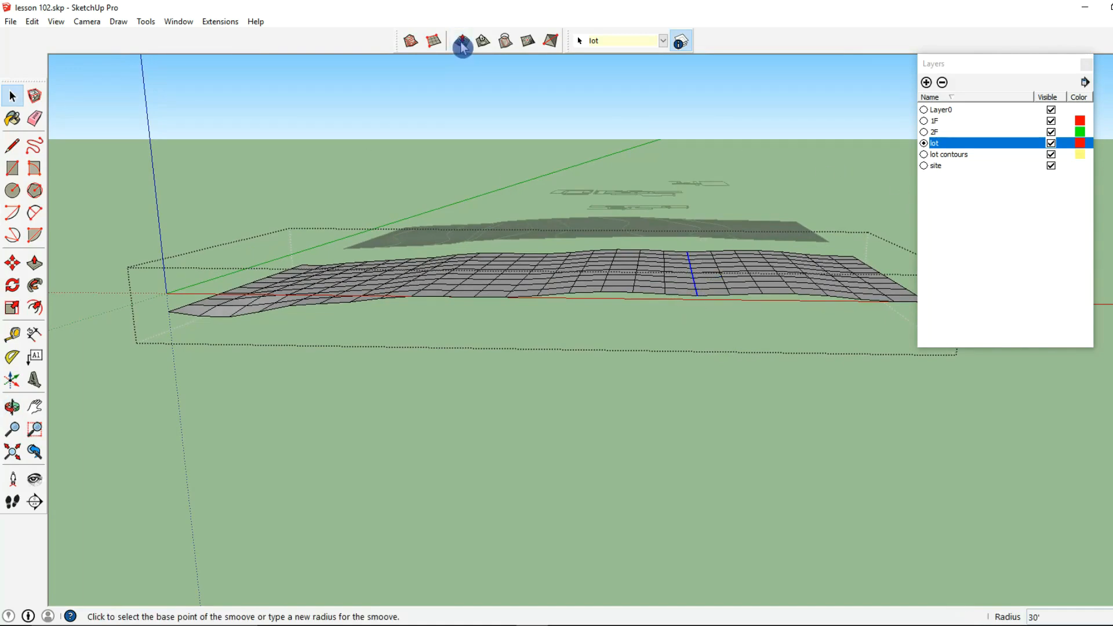
middle_drag(655, 237, 622, 244)
click(517, 292)
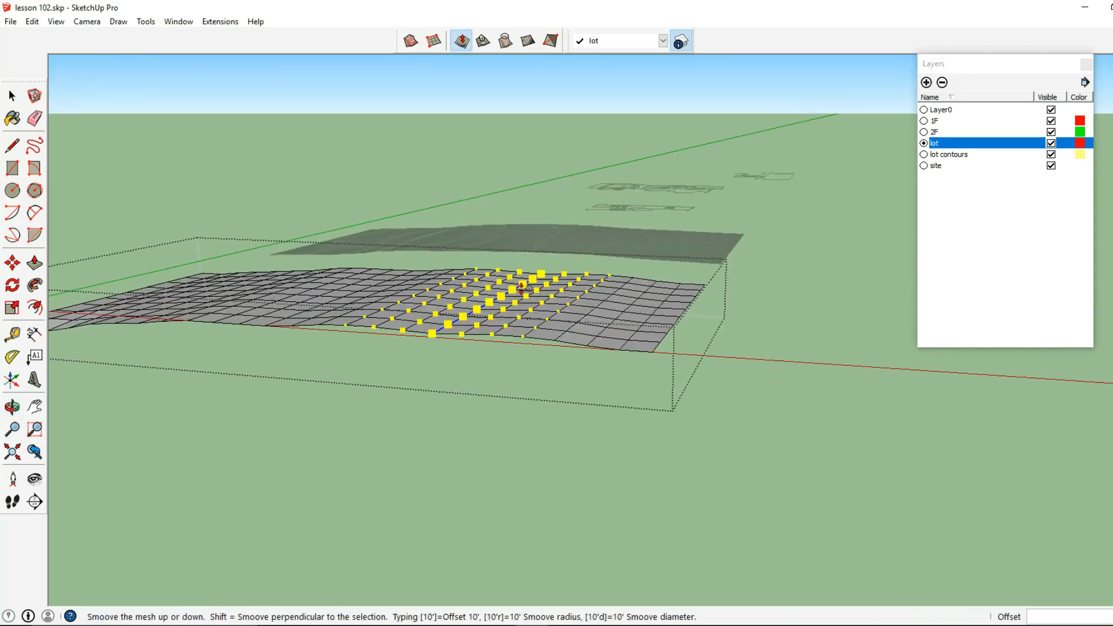
click(589, 251)
middle_drag(589, 251, 704, 270)
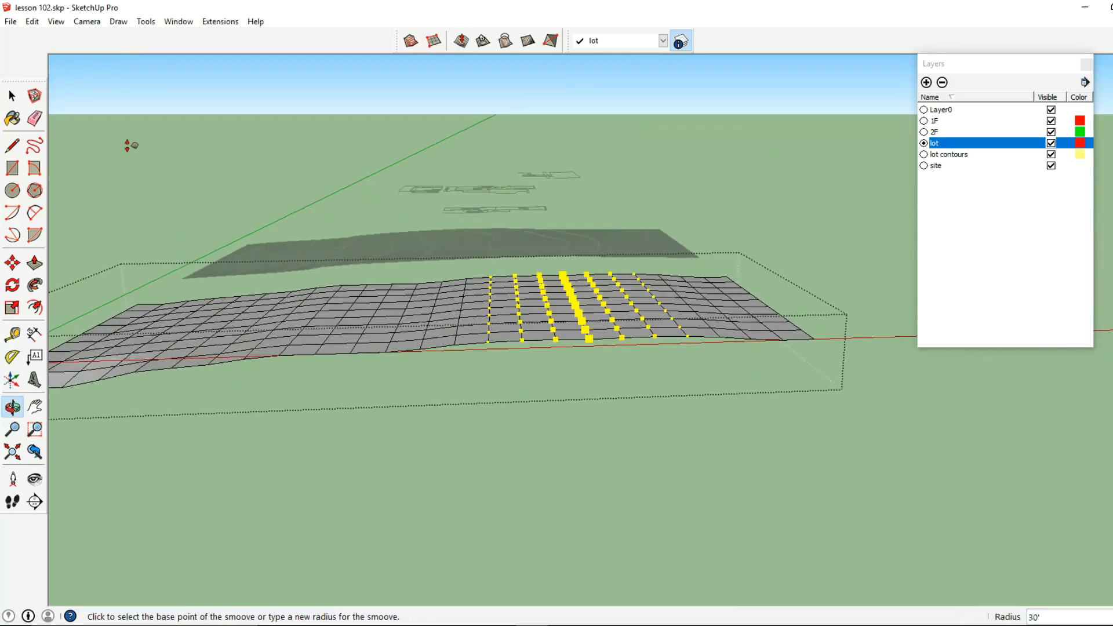
Select a strip of cells just short of the grid's middle and adjust its height slightly with Smoove
click(13, 98)
middle_drag(376, 317, 472, 287)
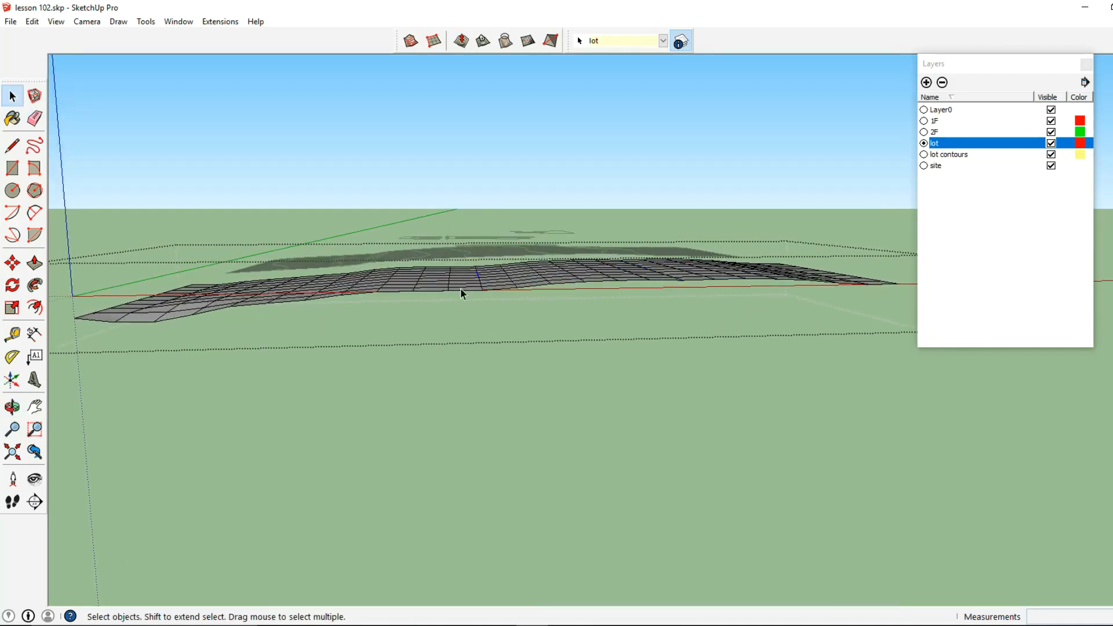
drag(486, 262, 485, 261)
click(462, 40)
middle_drag(475, 271, 452, 301)
click(451, 293)
middle_drag(493, 239, 485, 259)
key(Escape)
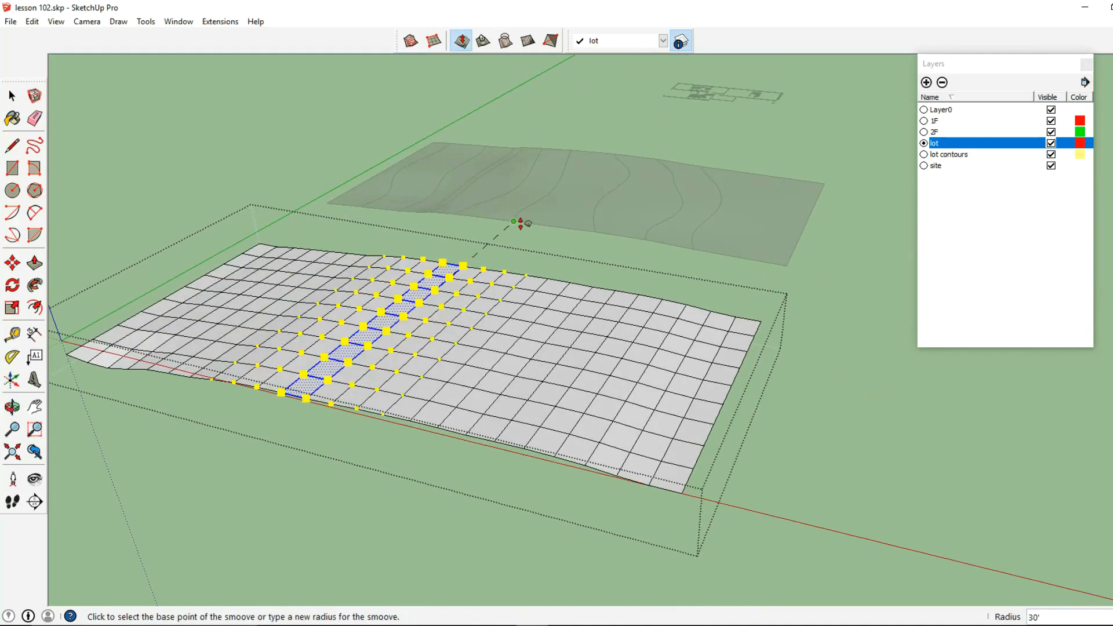
Leave the grid group and compare the sculpted grid with the contour-based terrain
click(12, 96)
key(Escape)
middle_drag(493, 299, 642, 322)
scroll(641, 322, down, 1)
shift+middle_drag(452, 363, 487, 368)
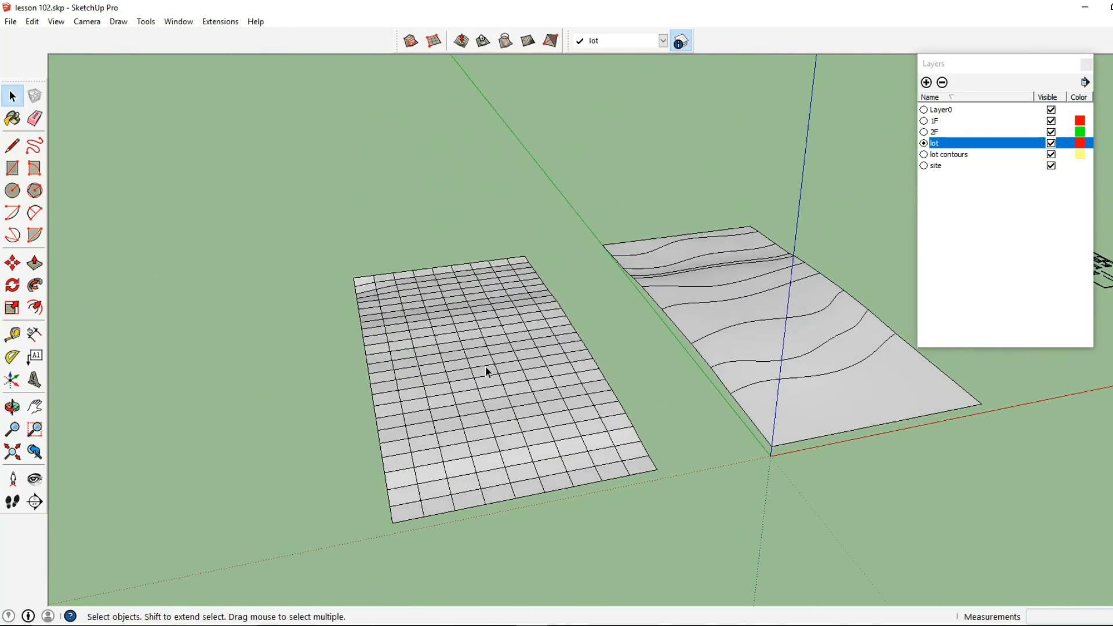
Reopen the grid group and try Smoove on a single cell near its middle with a 10' radius
double_click(484, 366)
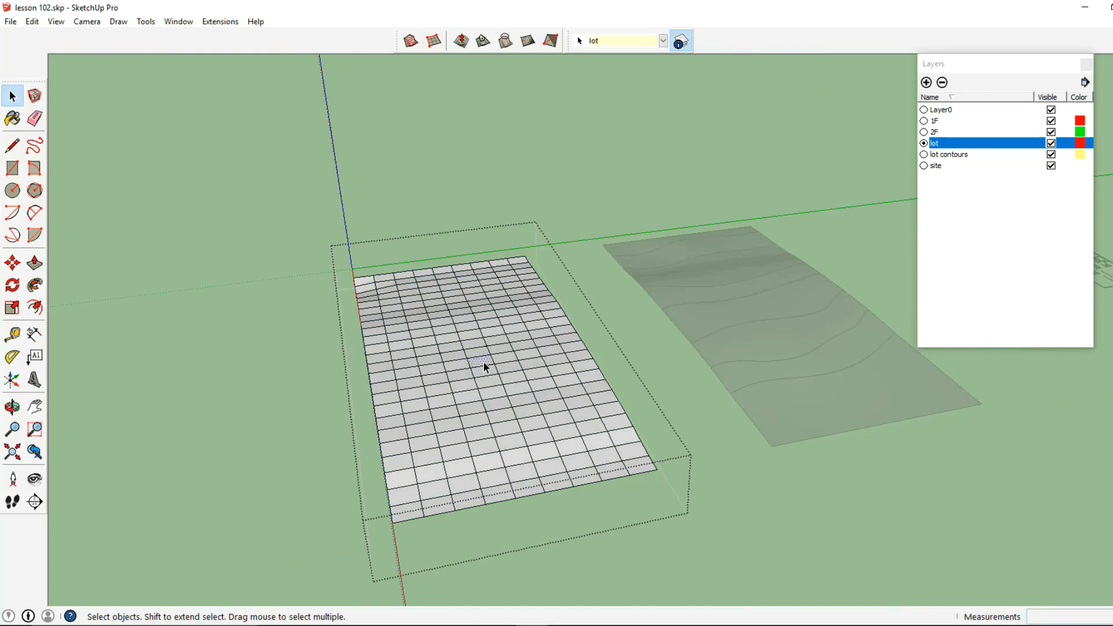
click(461, 42)
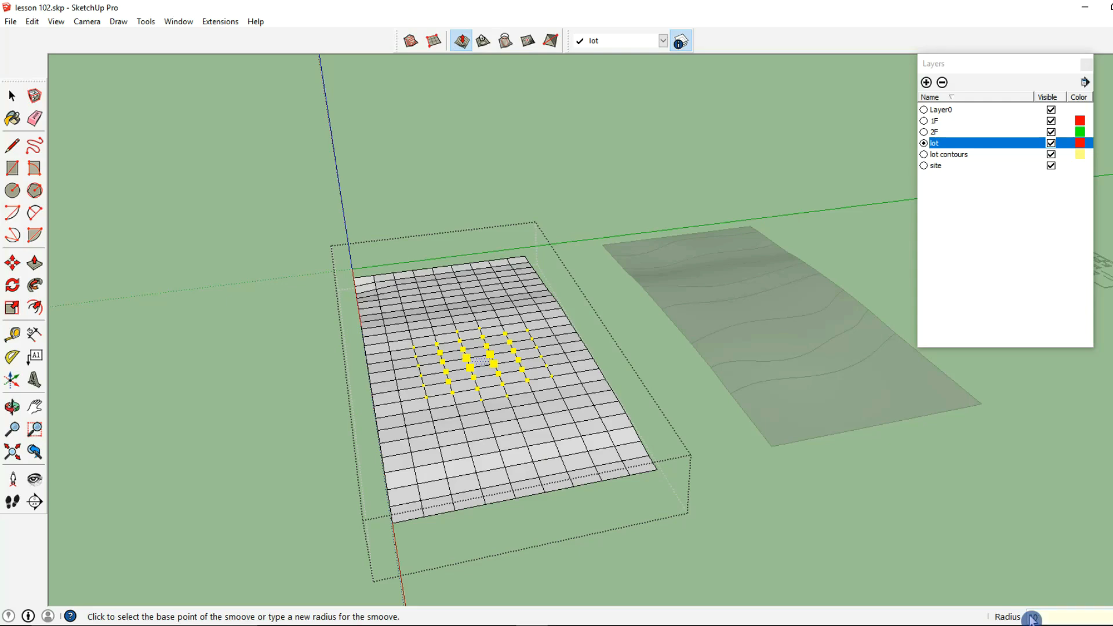
text(10)
key(Return)
scroll(491, 368, up, 1)
click(490, 359)
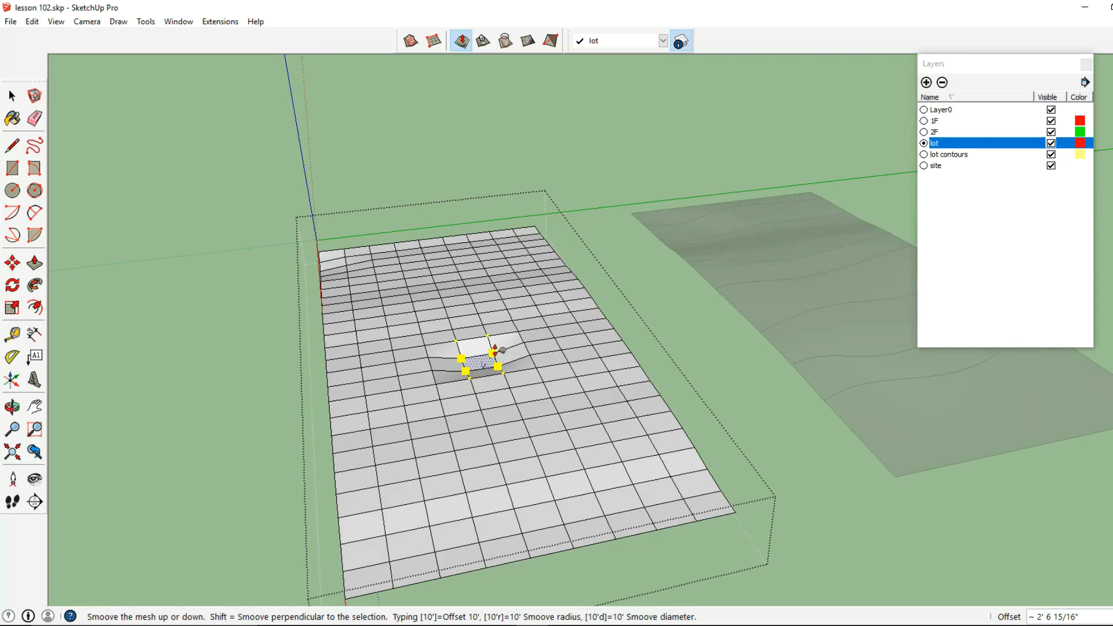
key(Escape)
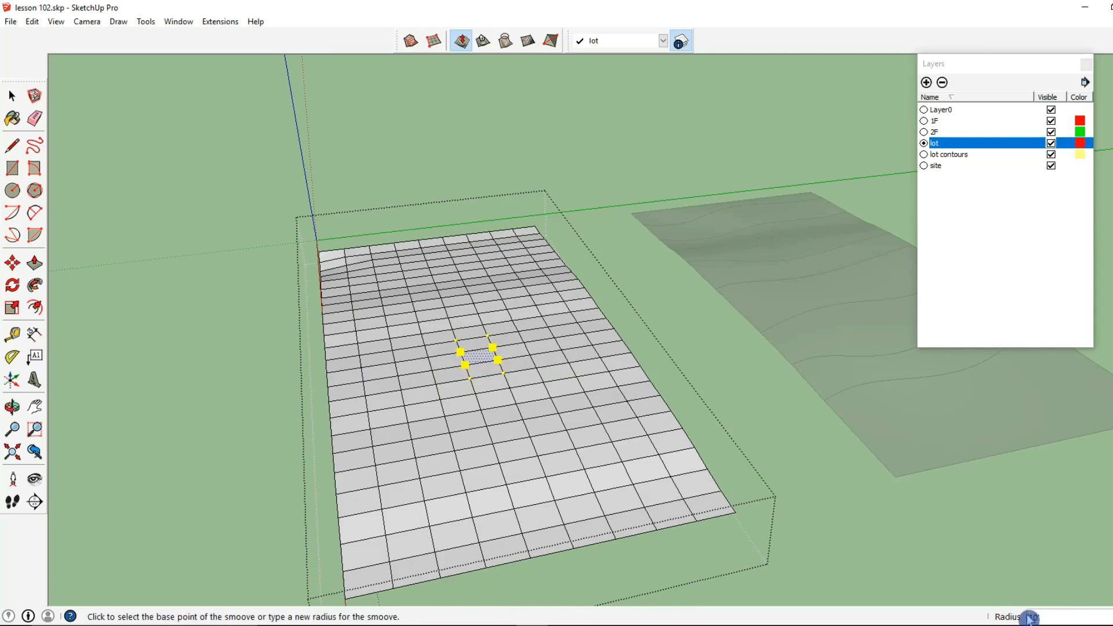
Try Smoove on the same cell with a 50' radius and close the grid group
key(Return)
click(501, 364)
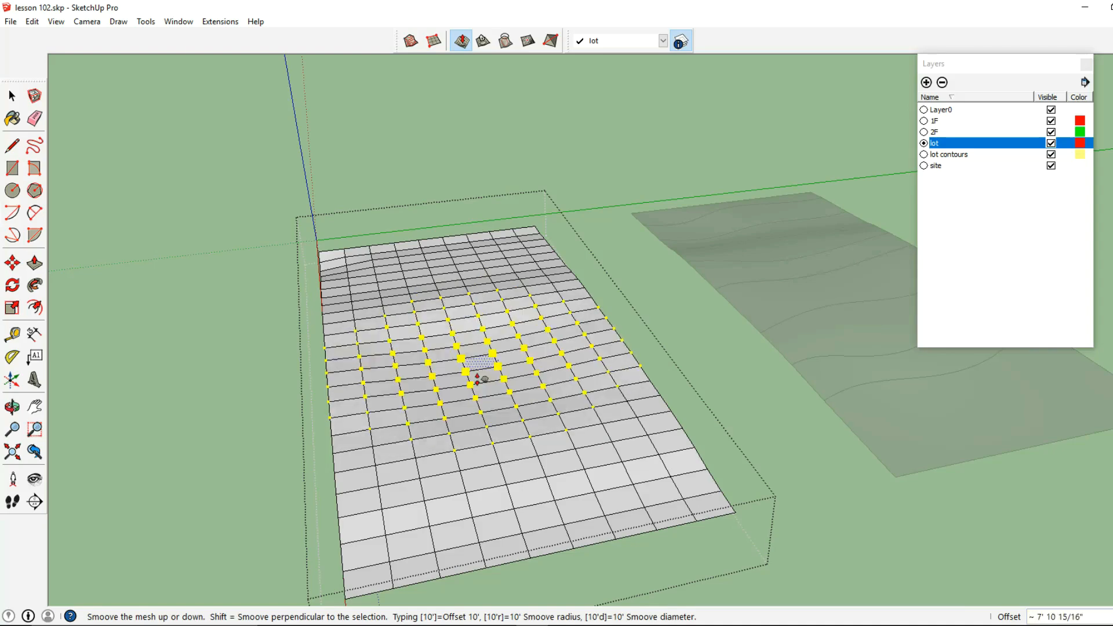
key(Escape)
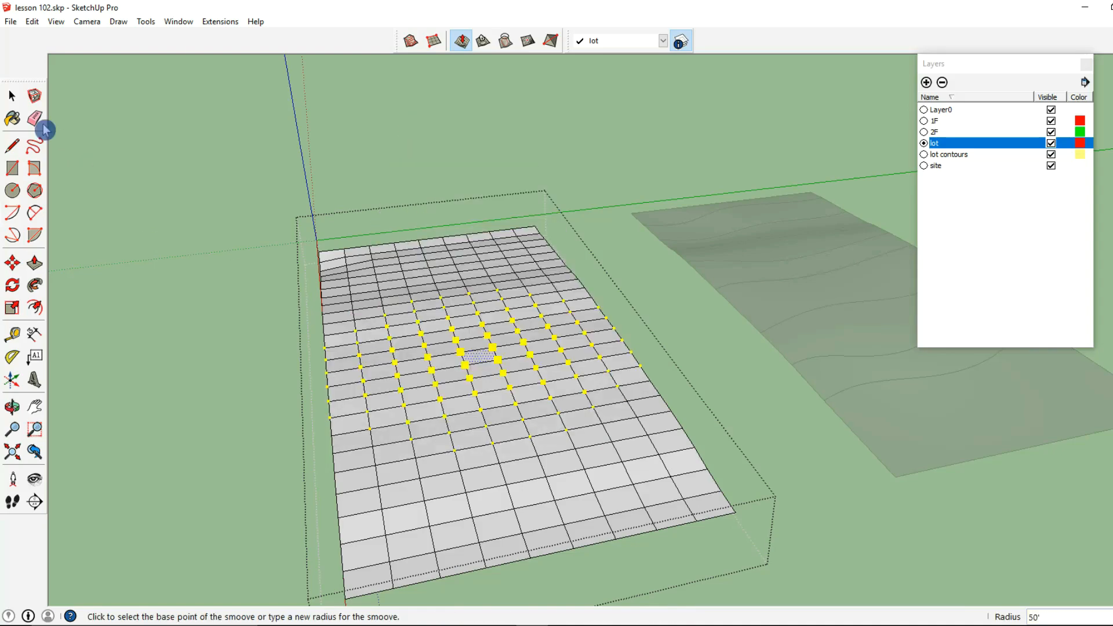
click(11, 95)
middle_drag(286, 254, 484, 91)
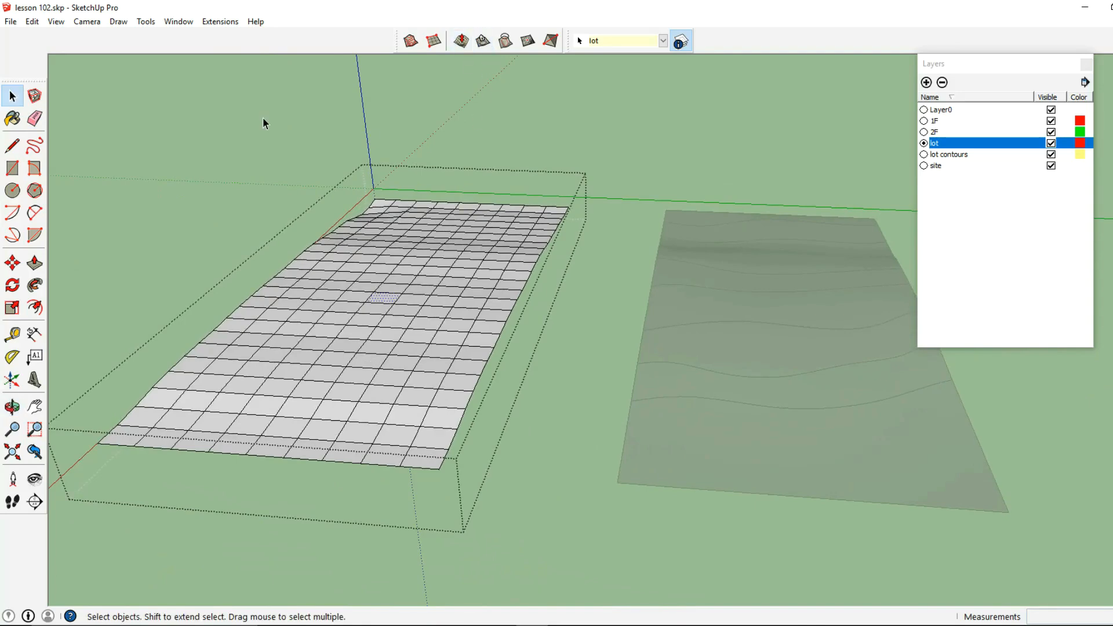
key(Escape)
middle_drag(499, 273, 591, 328)
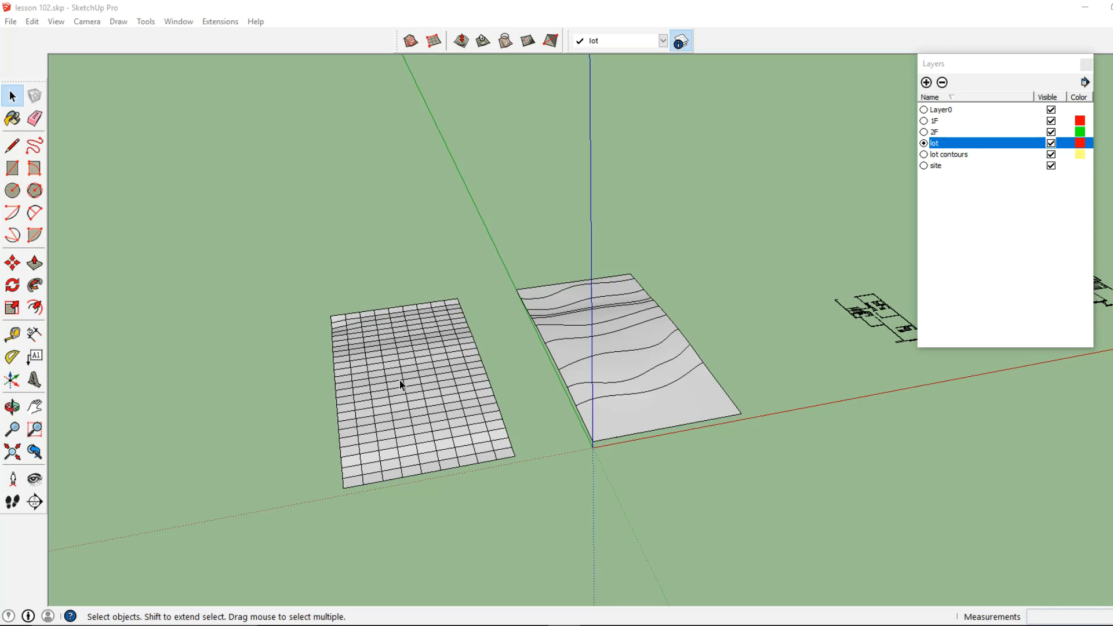
Open the contour terrain's nested group, select its whole mesh and bring up the Soften/Smooth Edges settings
double_click(680, 415)
click(679, 415)
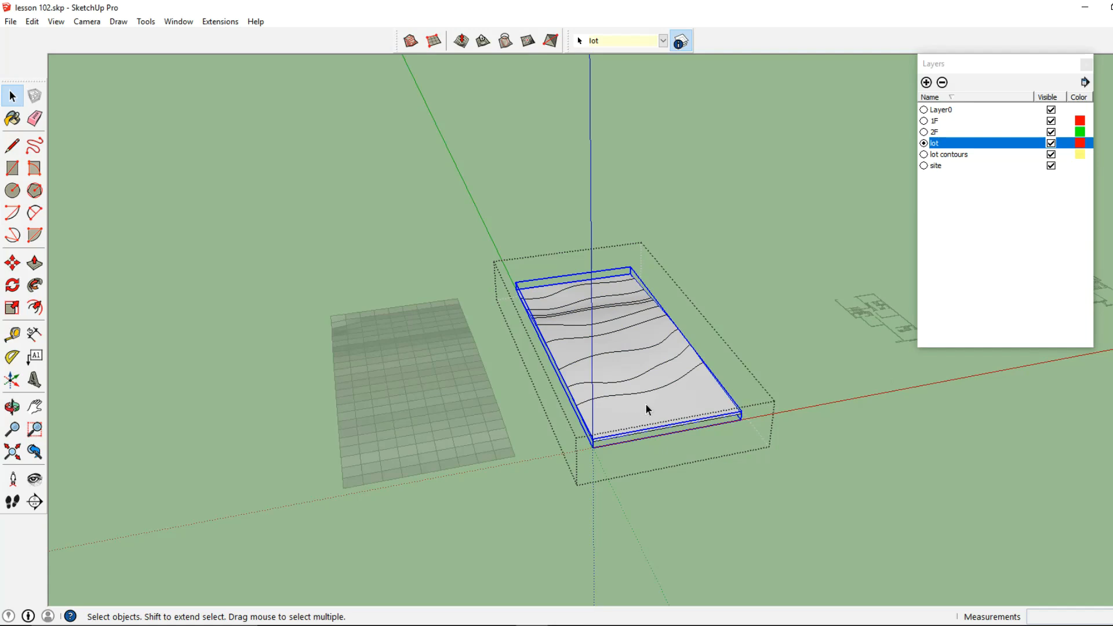
key(Escape)
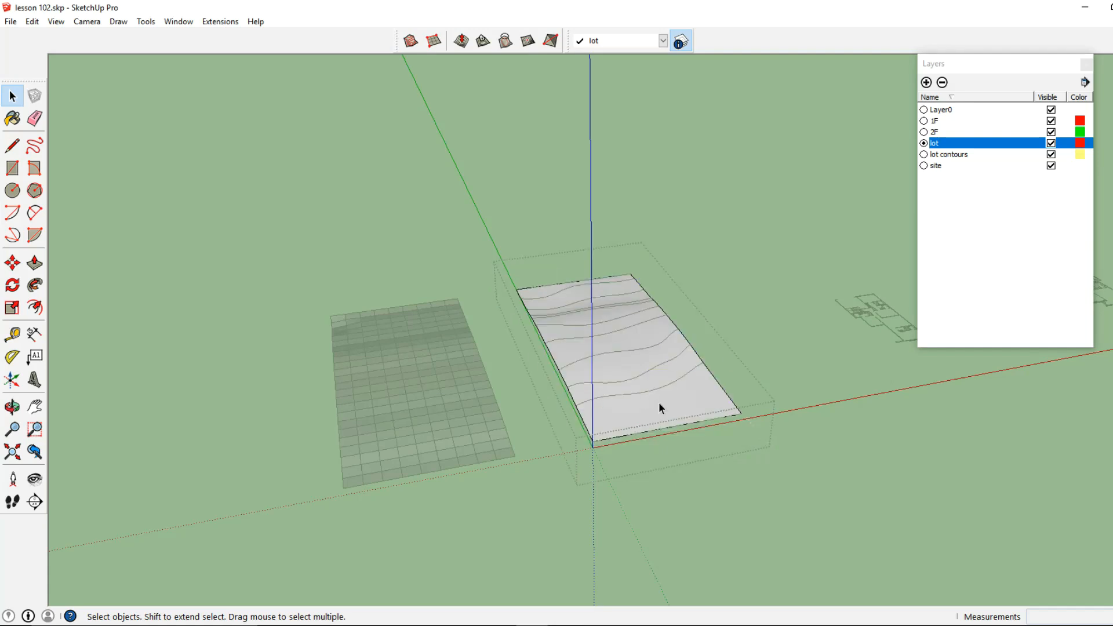
triple_click(659, 404)
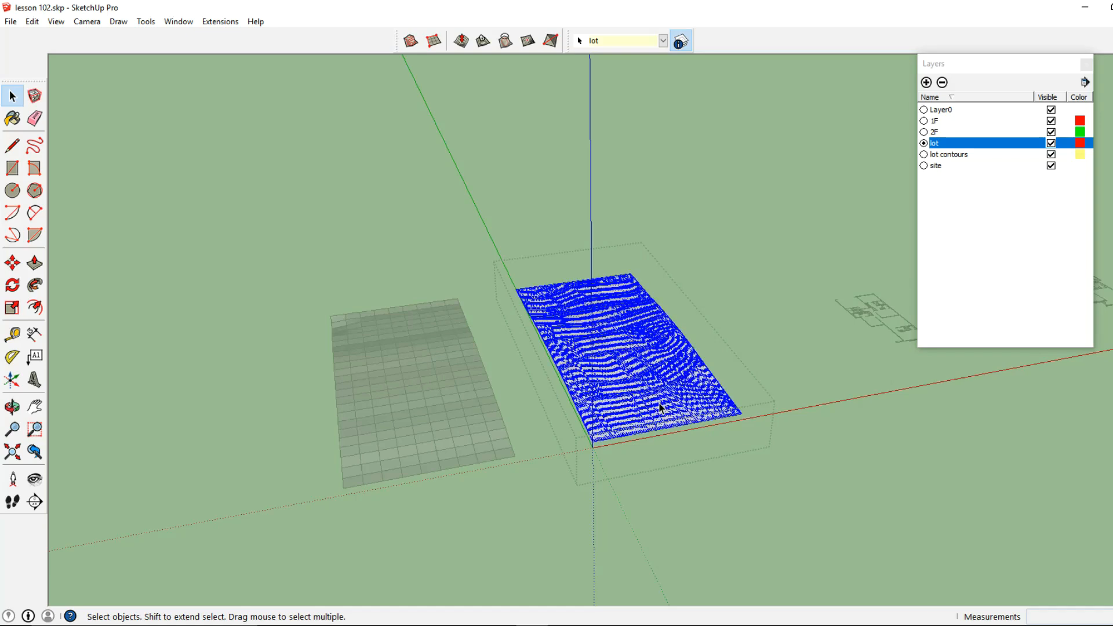
right_click(659, 406)
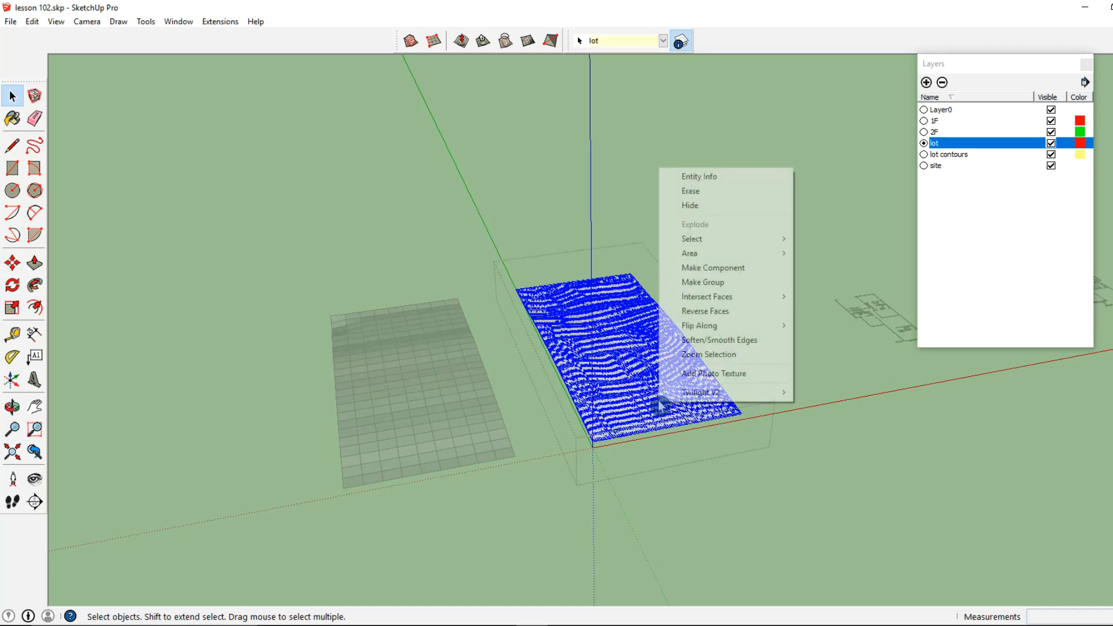
click(692, 342)
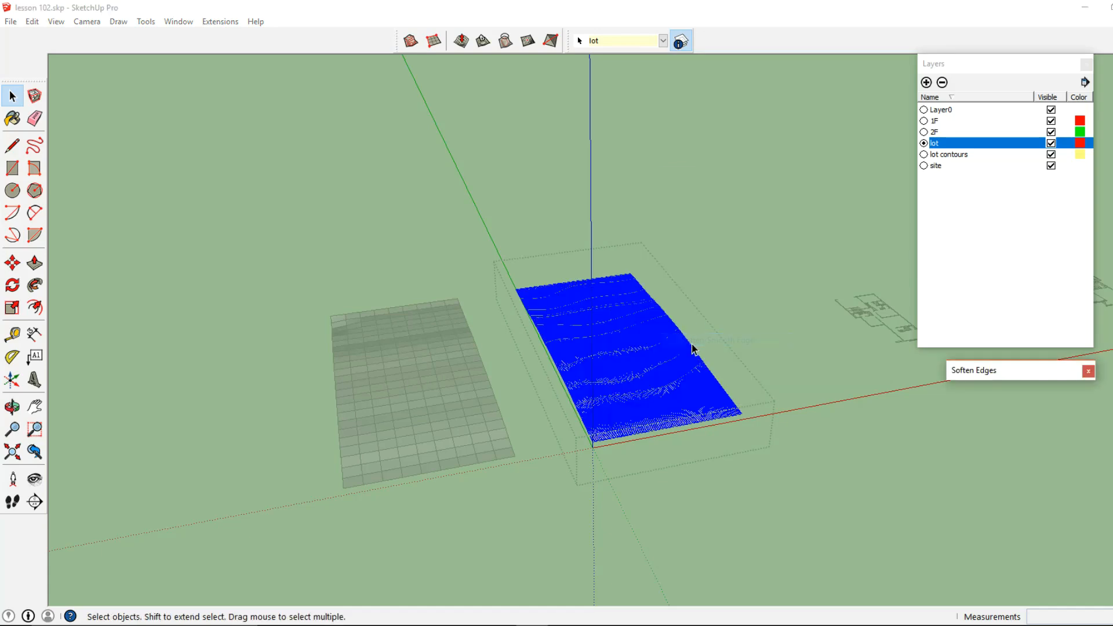
click(983, 378)
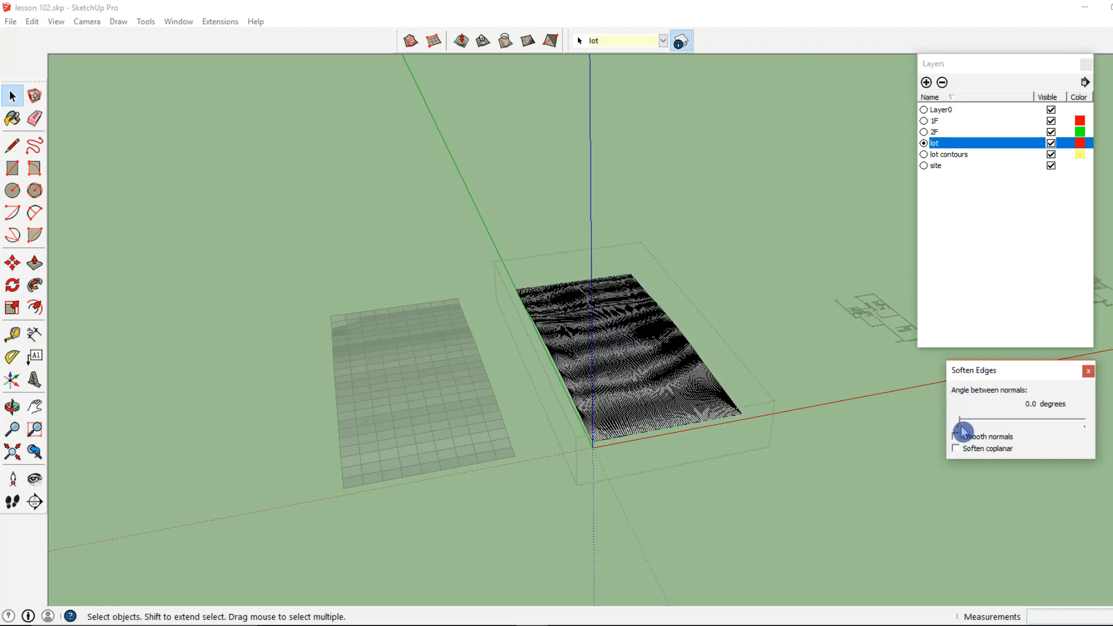
Try softening the terrain mesh's edges at 77.4 degrees with Smooth normals and Soften coplanar enabled
drag(961, 427, 1014, 425)
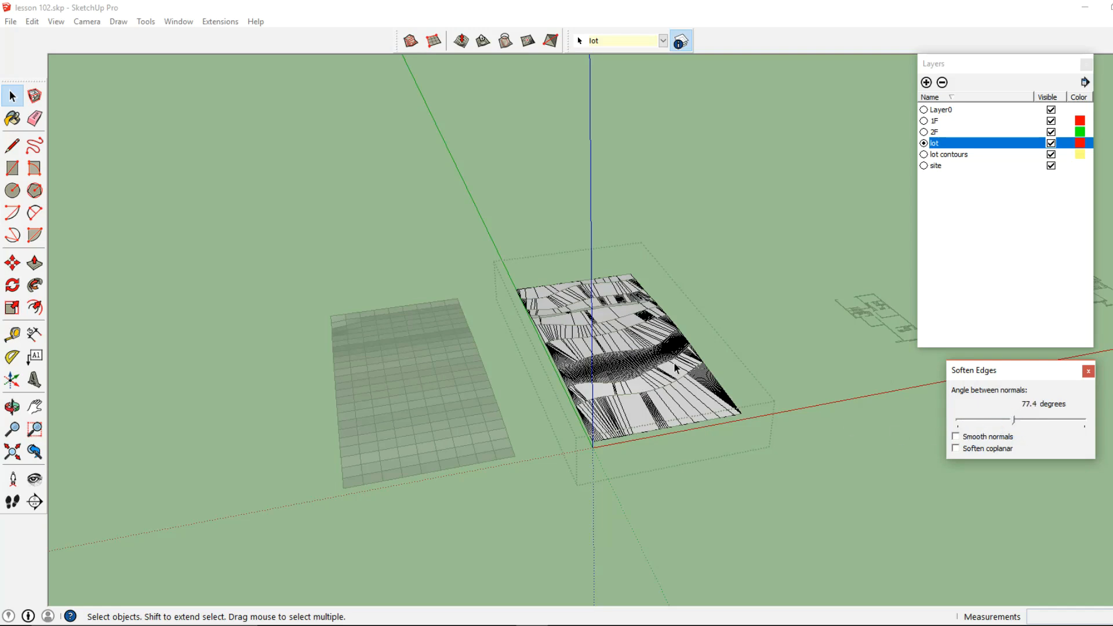
click(955, 436)
click(955, 448)
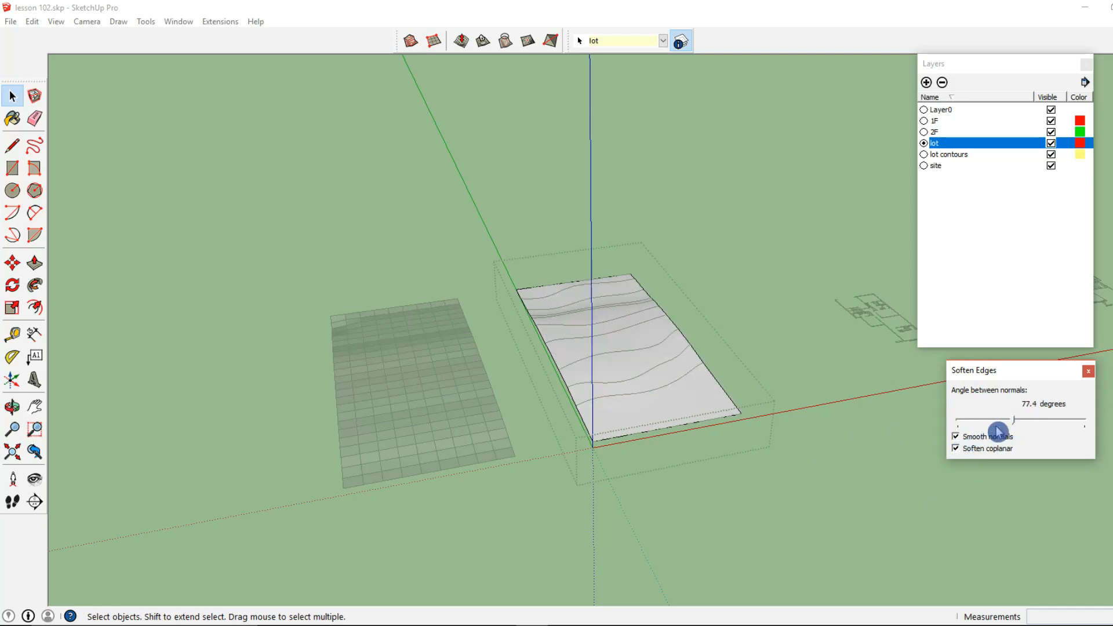
drag(1013, 426, 1046, 426)
Set the terrain mesh's softening angle to 0.0 degrees and turn off Smooth normals and Soften coplanar
drag(978, 427, 961, 427)
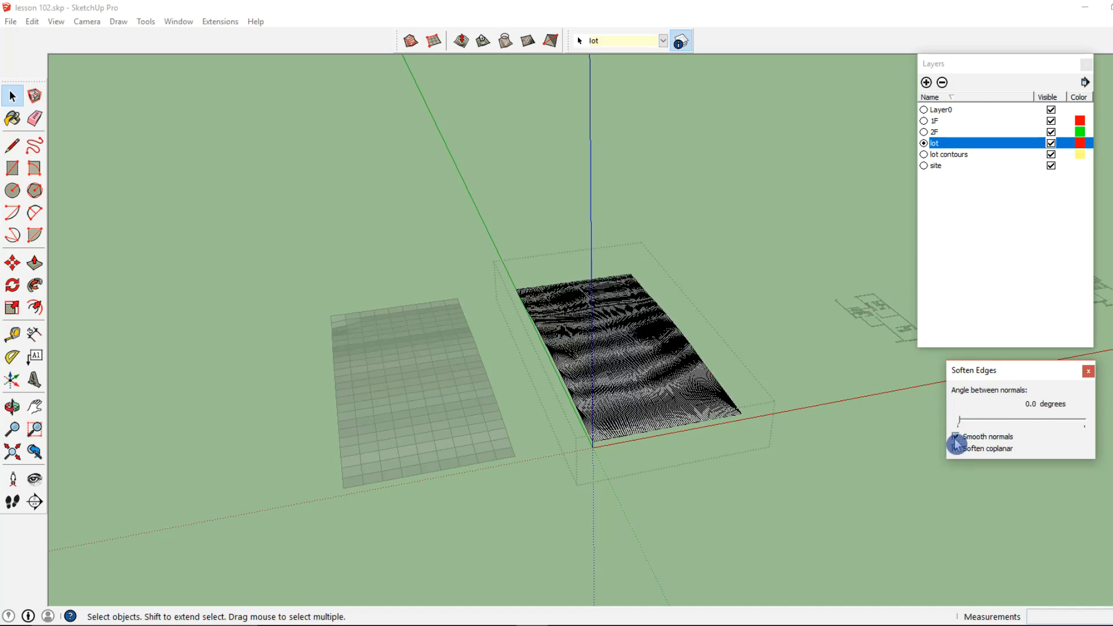
click(955, 449)
drag(958, 422, 955, 421)
Examine the triangulated faces between the contours of the unsoftened terrain mesh
scroll(621, 355, up, 3)
scroll(632, 353, up, 2)
click(631, 384)
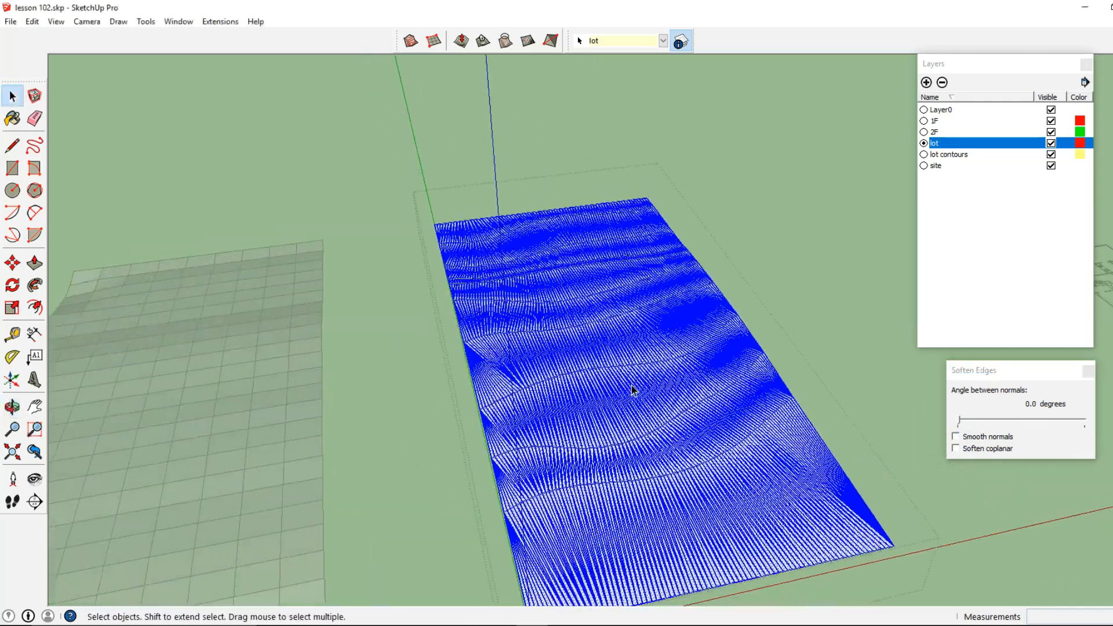
scroll(623, 371, up, 5)
click(594, 355)
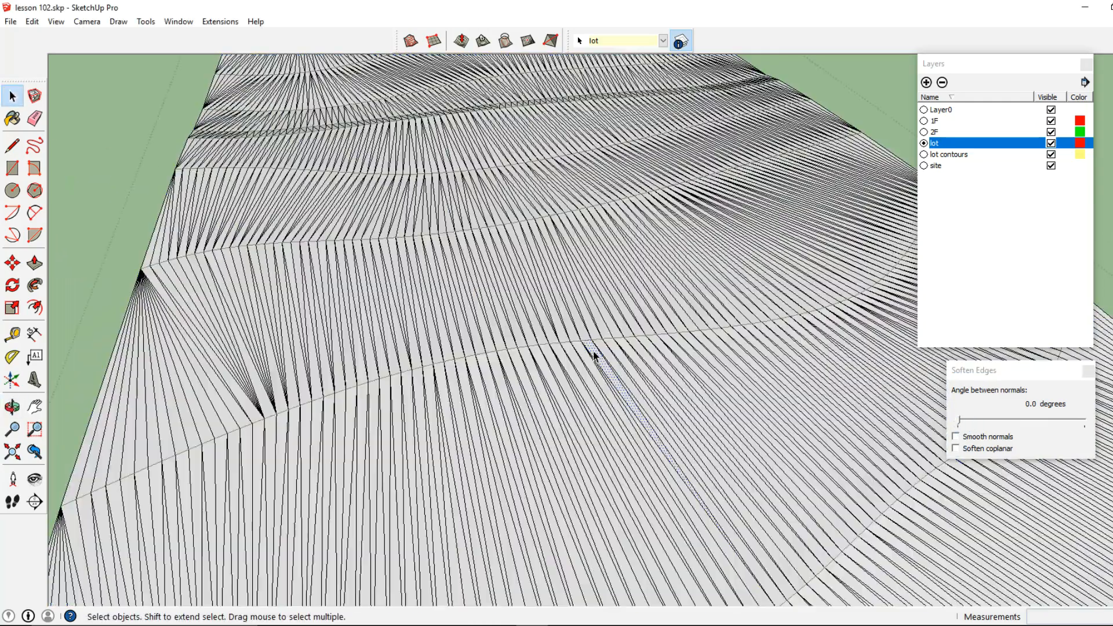
scroll(596, 354, down, 5)
middle_drag(597, 354, 563, 407)
scroll(563, 407, down, 2)
scroll(564, 409, up, 5)
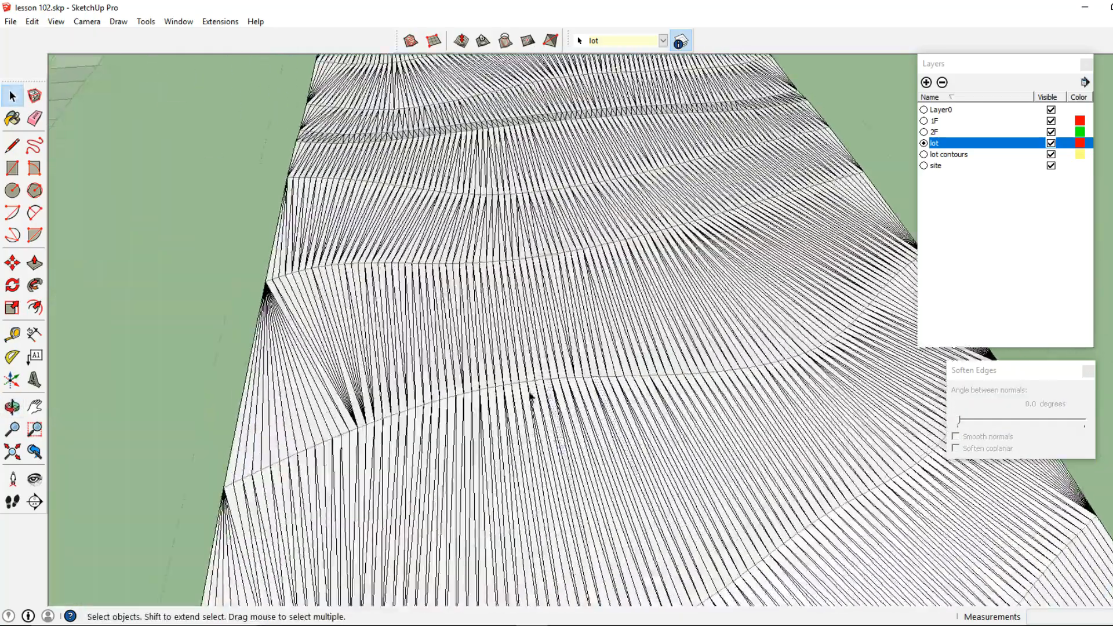
Select a short stretch of a contour near the middle of the terrain mesh and adjust its height with Smoove
drag(529, 396, 706, 351)
scroll(685, 350, down, 3)
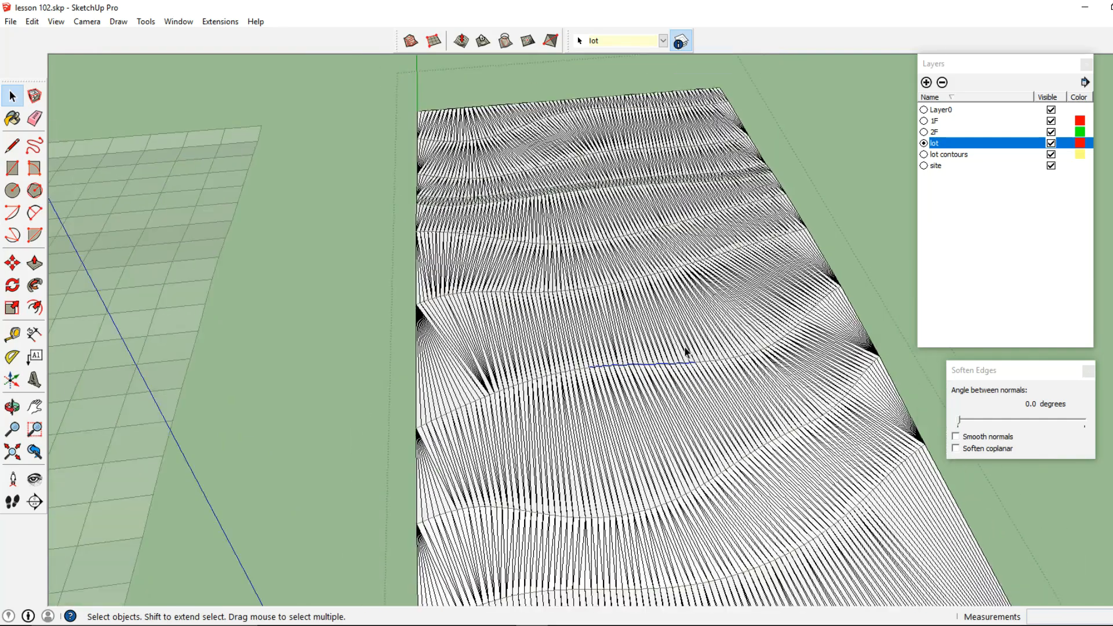
scroll(685, 351, down, 2)
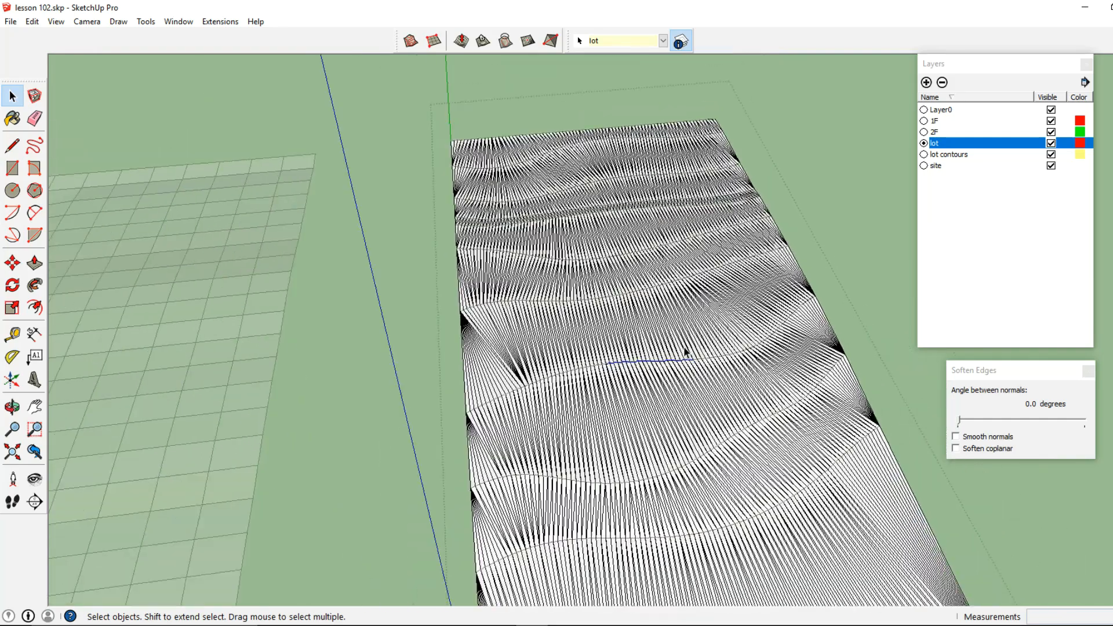
click(461, 41)
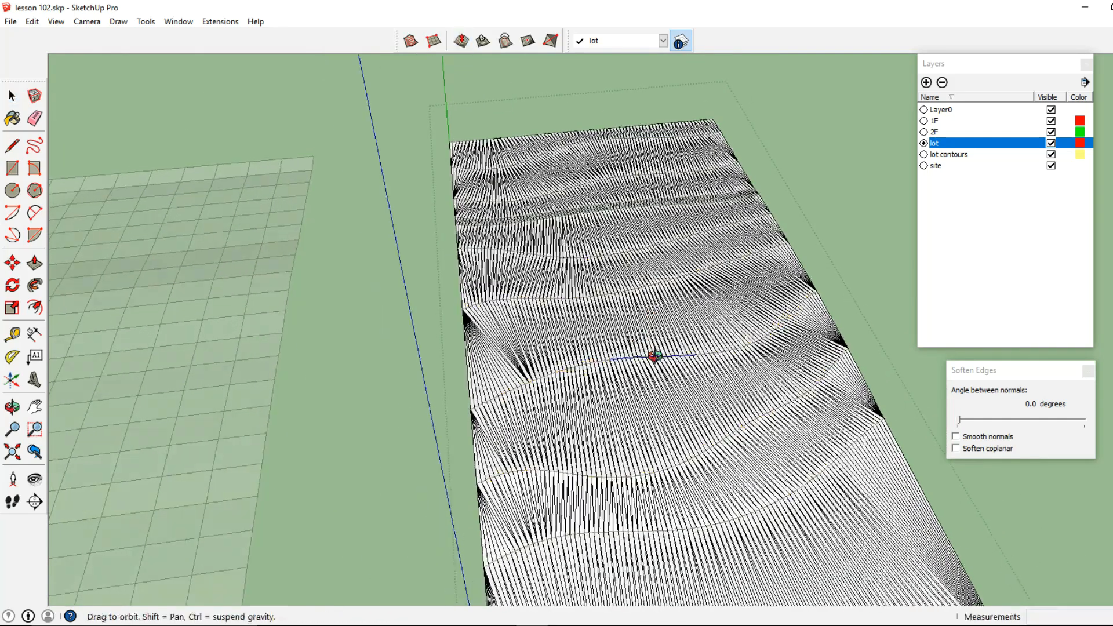
middle_drag(648, 362, 745, 249)
click(749, 247)
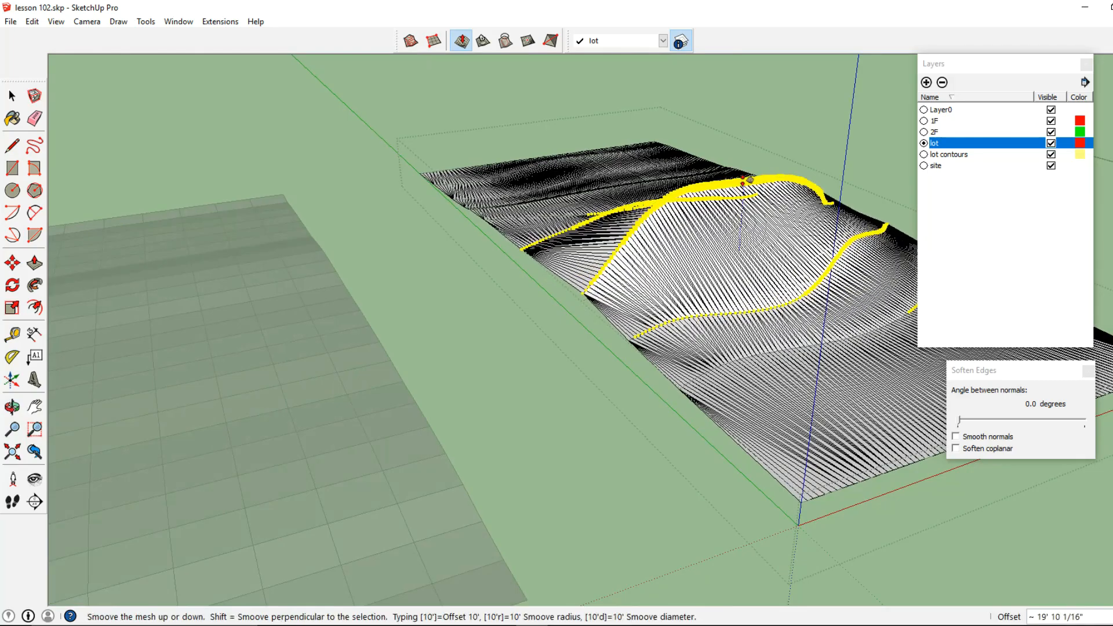
text(2')
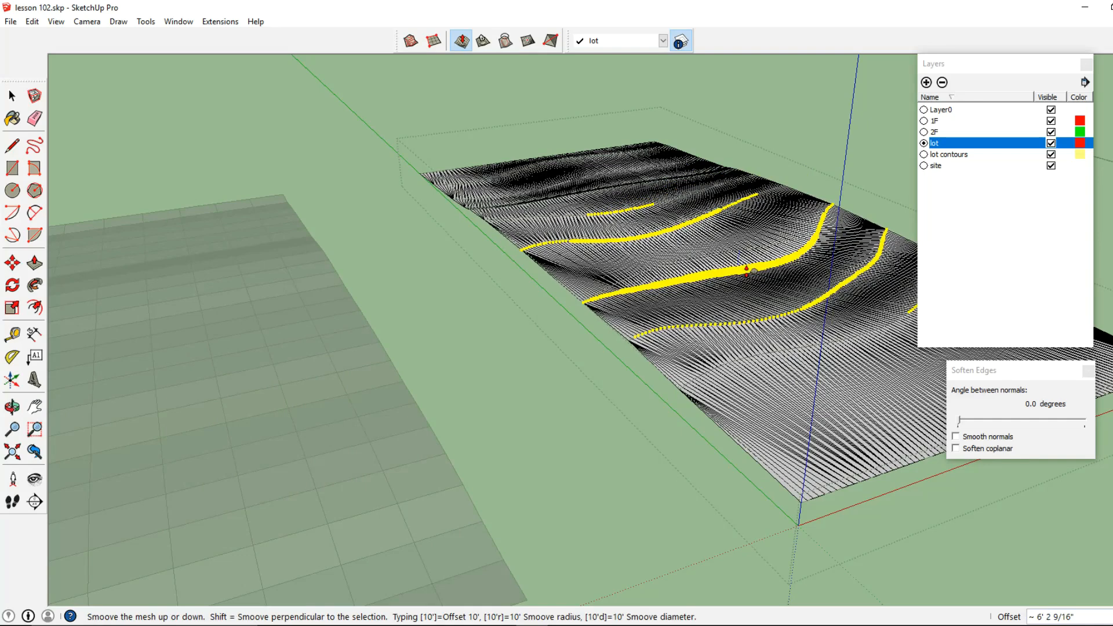
click(747, 270)
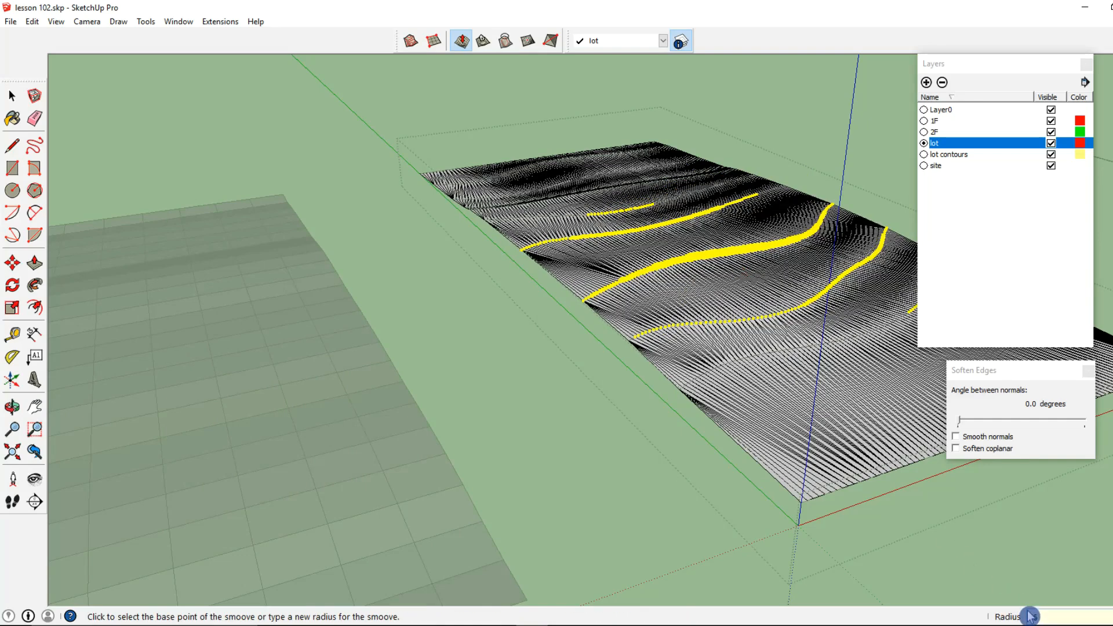
Adjust the height of the same contour stretch again using Smoove with a 15' radius
click(725, 258)
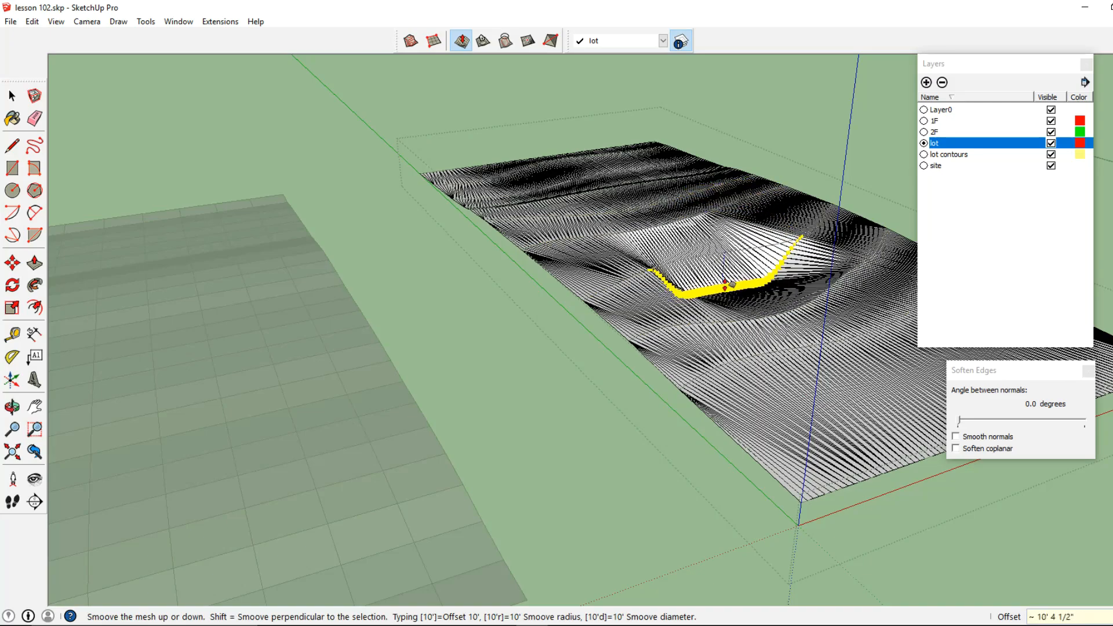
click(731, 248)
click(18, 99)
middle_drag(745, 403, 617, 433)
scroll(603, 404, up, 5)
scroll(593, 395, down, 5)
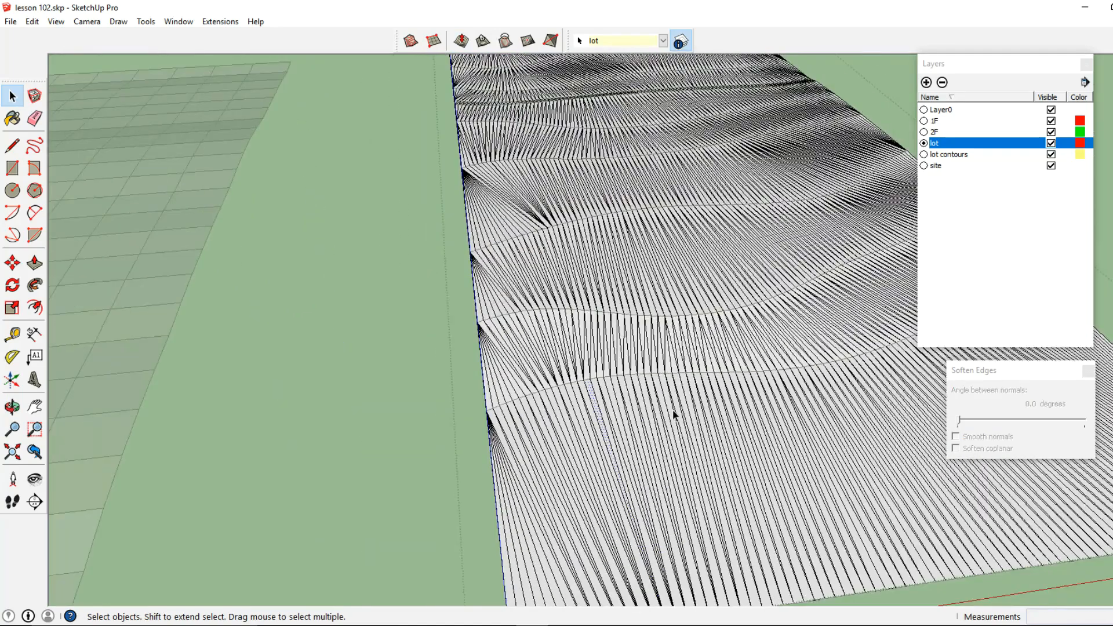
click(461, 41)
click(703, 398)
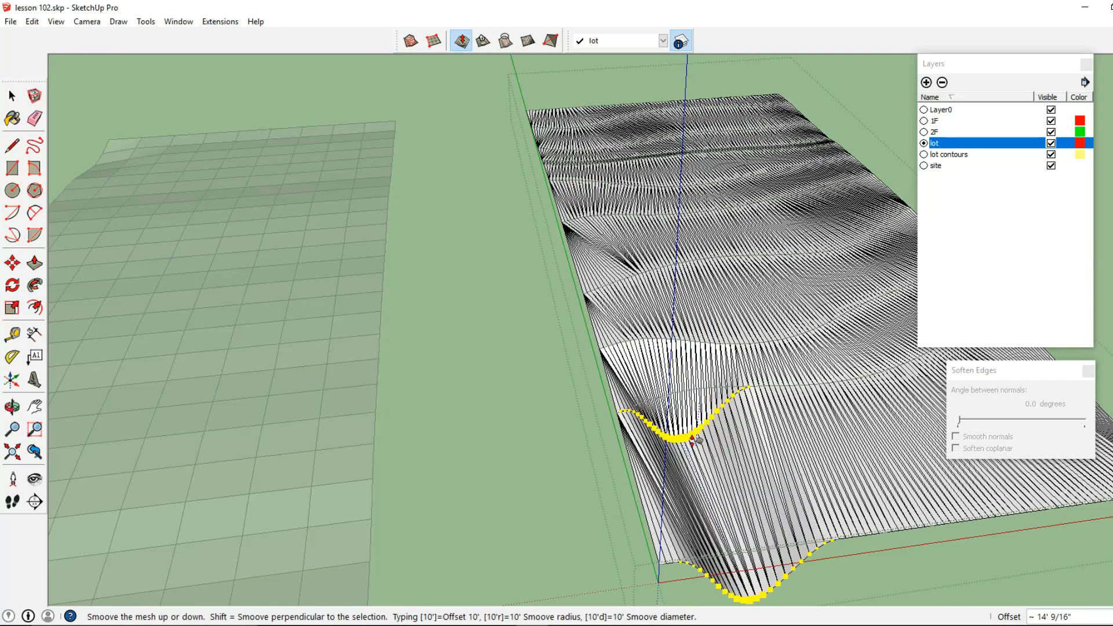
key(Escape)
Soften the entire contour terrain mesh with Smooth normals and Soften coplanar on and an angle between normals of 17.7 degrees
scroll(696, 433, down, 2)
mouse_move(507, 348)
shift+middle_down()
mouse_move(268, 340)
mouse_move(387, 335)
mouse_move(588, 254)
shift+middle_up()
click(12, 95)
click(638, 218)
double_click(520, 342)
click(520, 342)
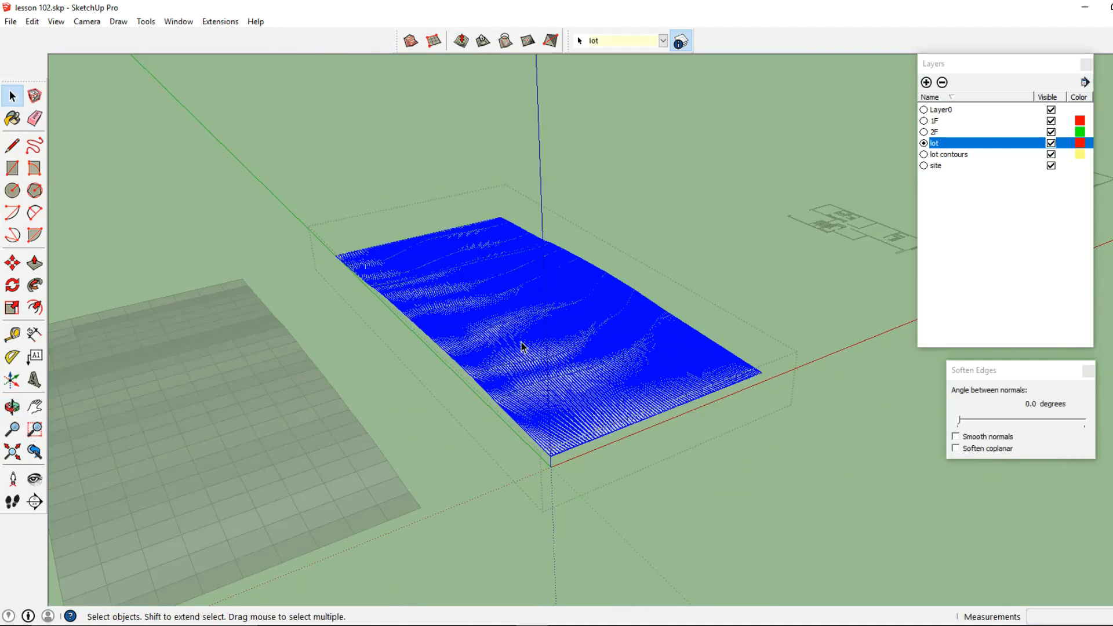
right_click(520, 346)
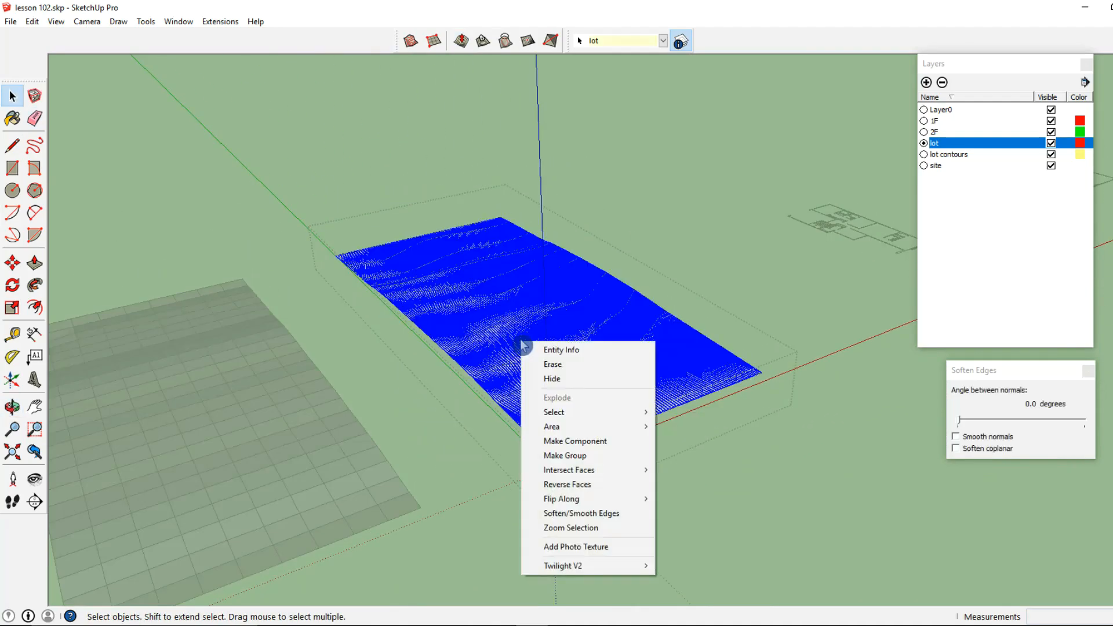
click(556, 514)
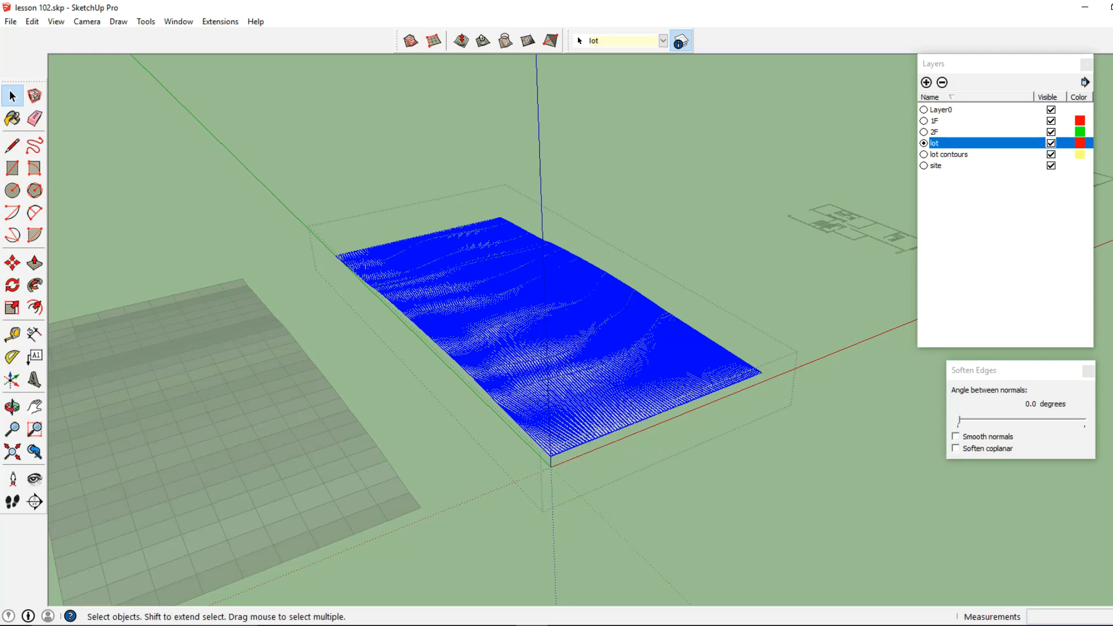
click(956, 436)
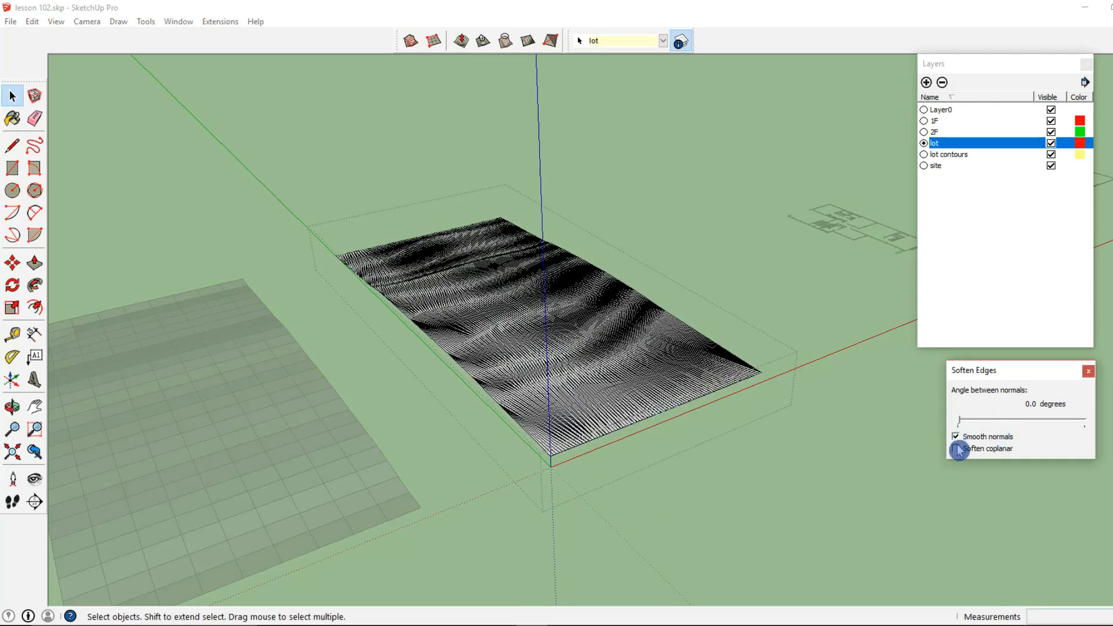
click(956, 449)
click(971, 426)
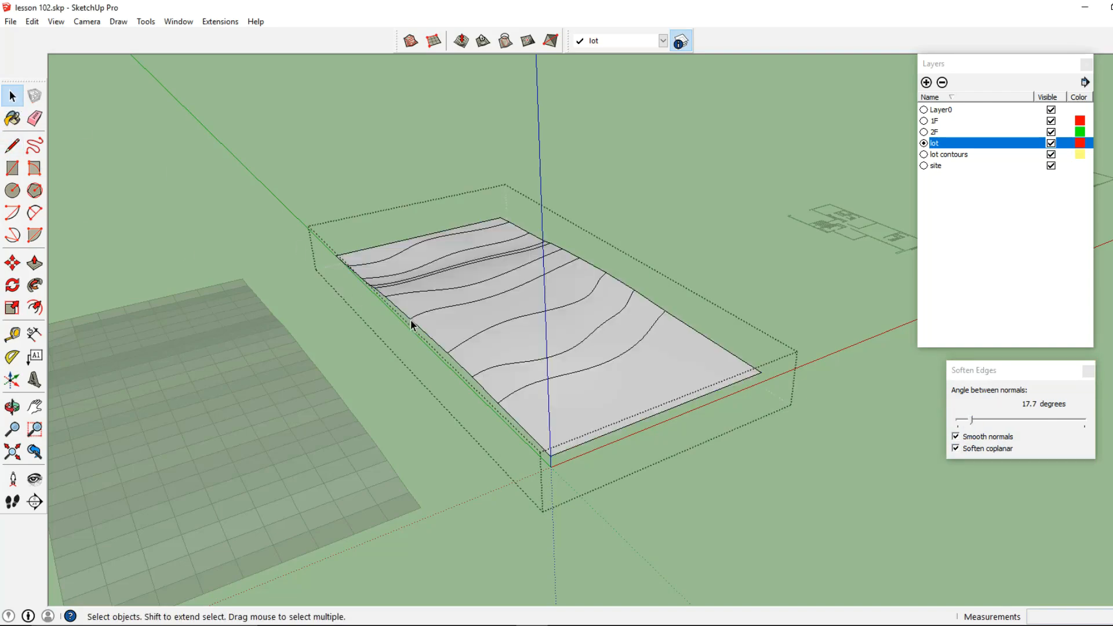
Soften all the edges of the Smoove-sculpted grid terrain with an angle between normals of 13.1 degrees, and close its group
click(411, 380)
middle_drag(411, 380, 508, 334)
double_click(467, 365)
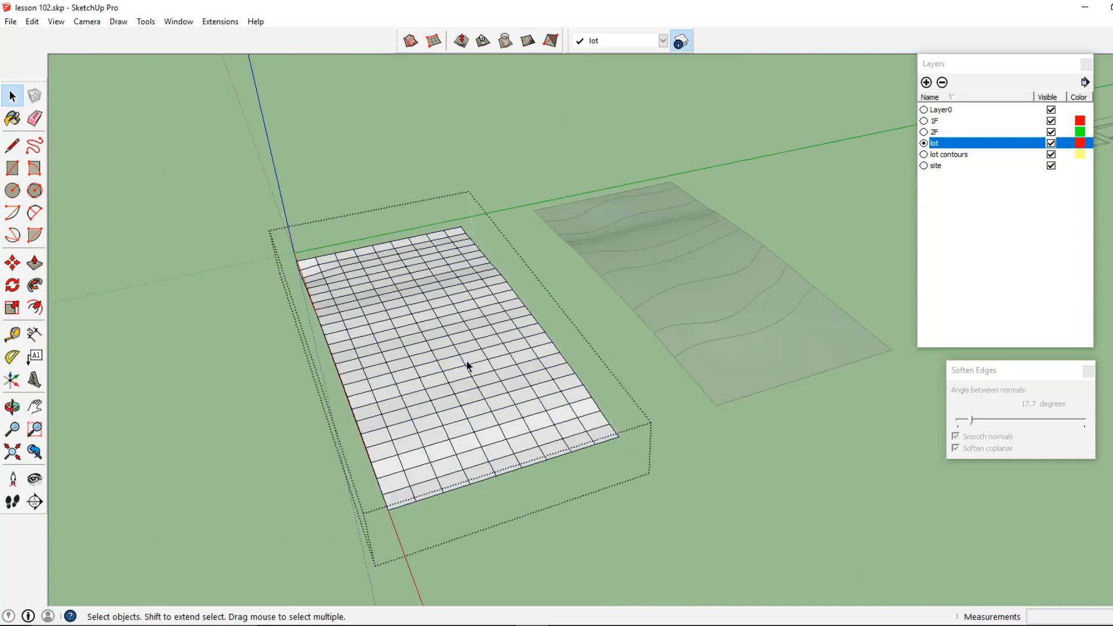
triple_click(467, 365)
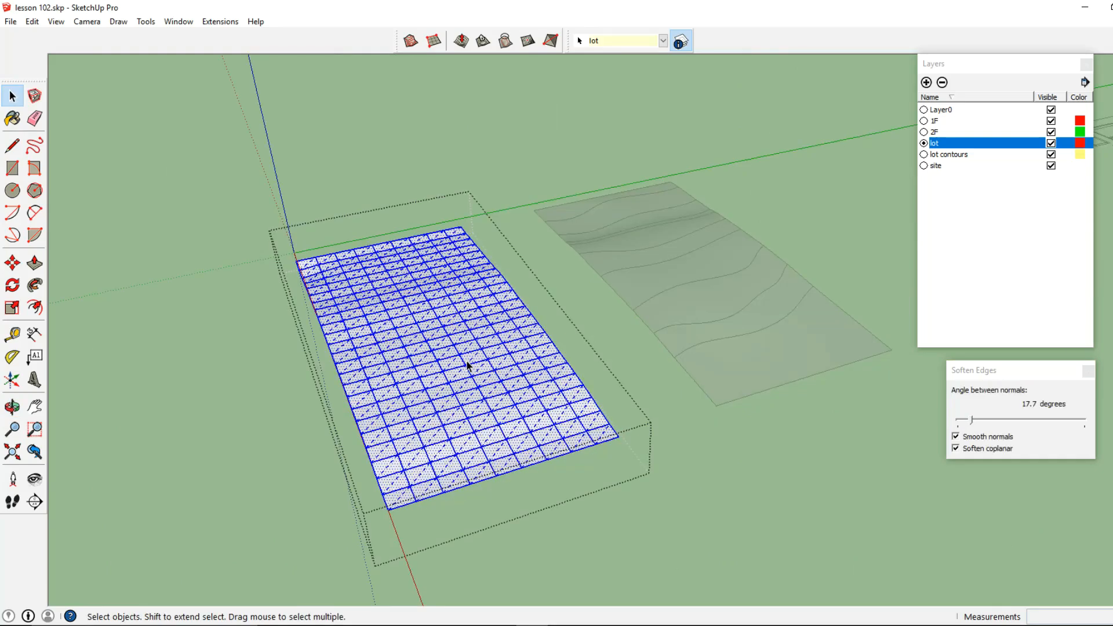
drag(965, 427, 967, 427)
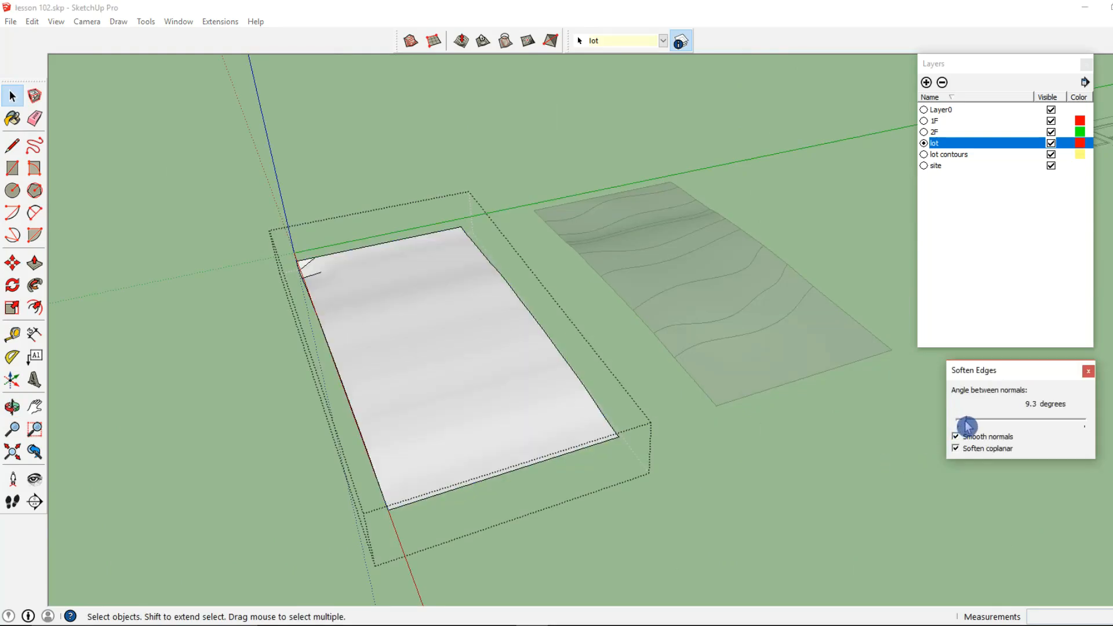
click(446, 175)
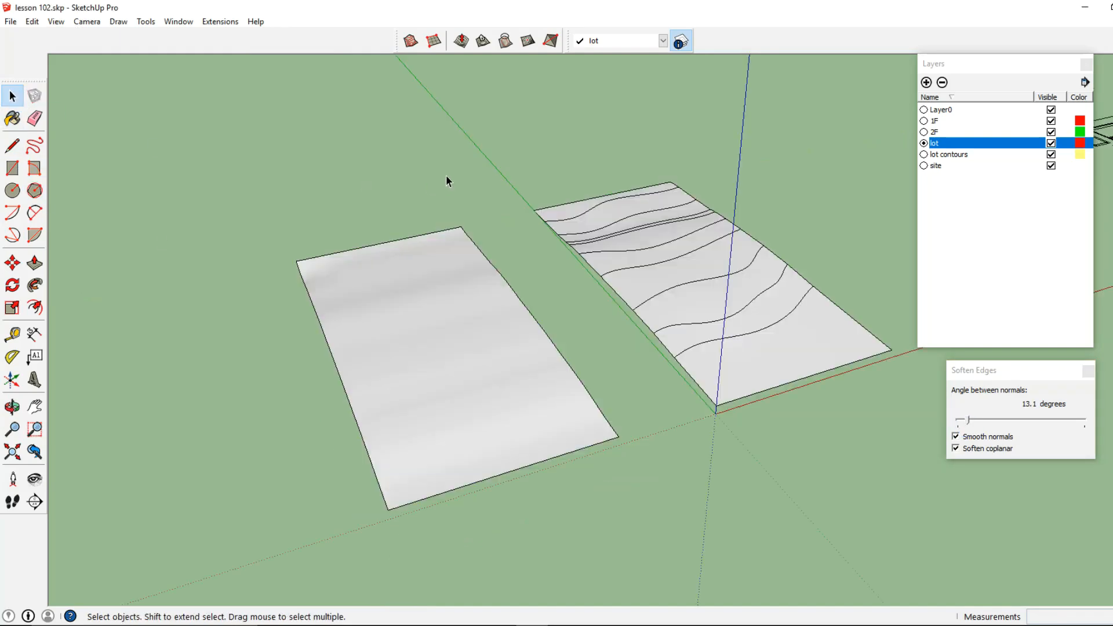
middle_drag(572, 350, 371, 418)
middle_drag(556, 412, 484, 415)
scroll(554, 418, down, 2)
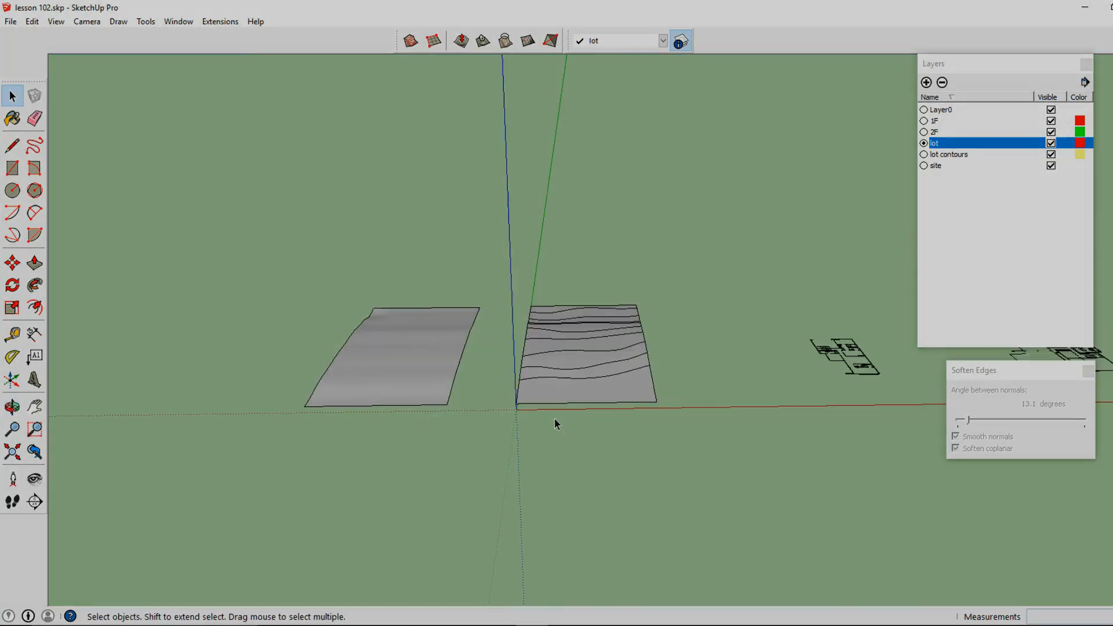